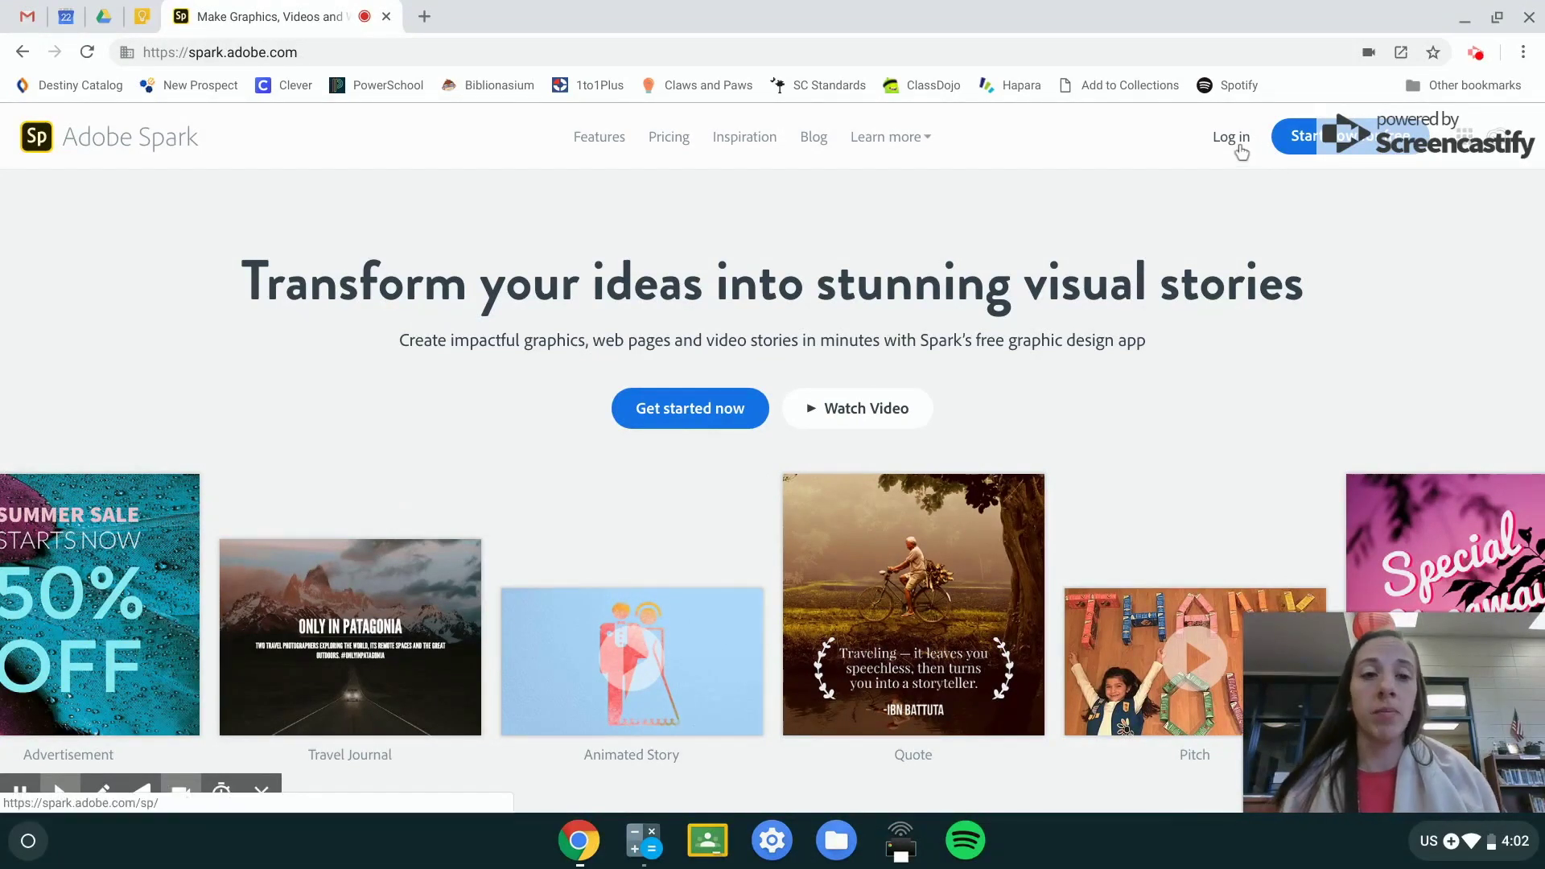
# Step: Sign in to Spark with the school account, using the saved school e-mail address
pyautogui.click(1240, 146)
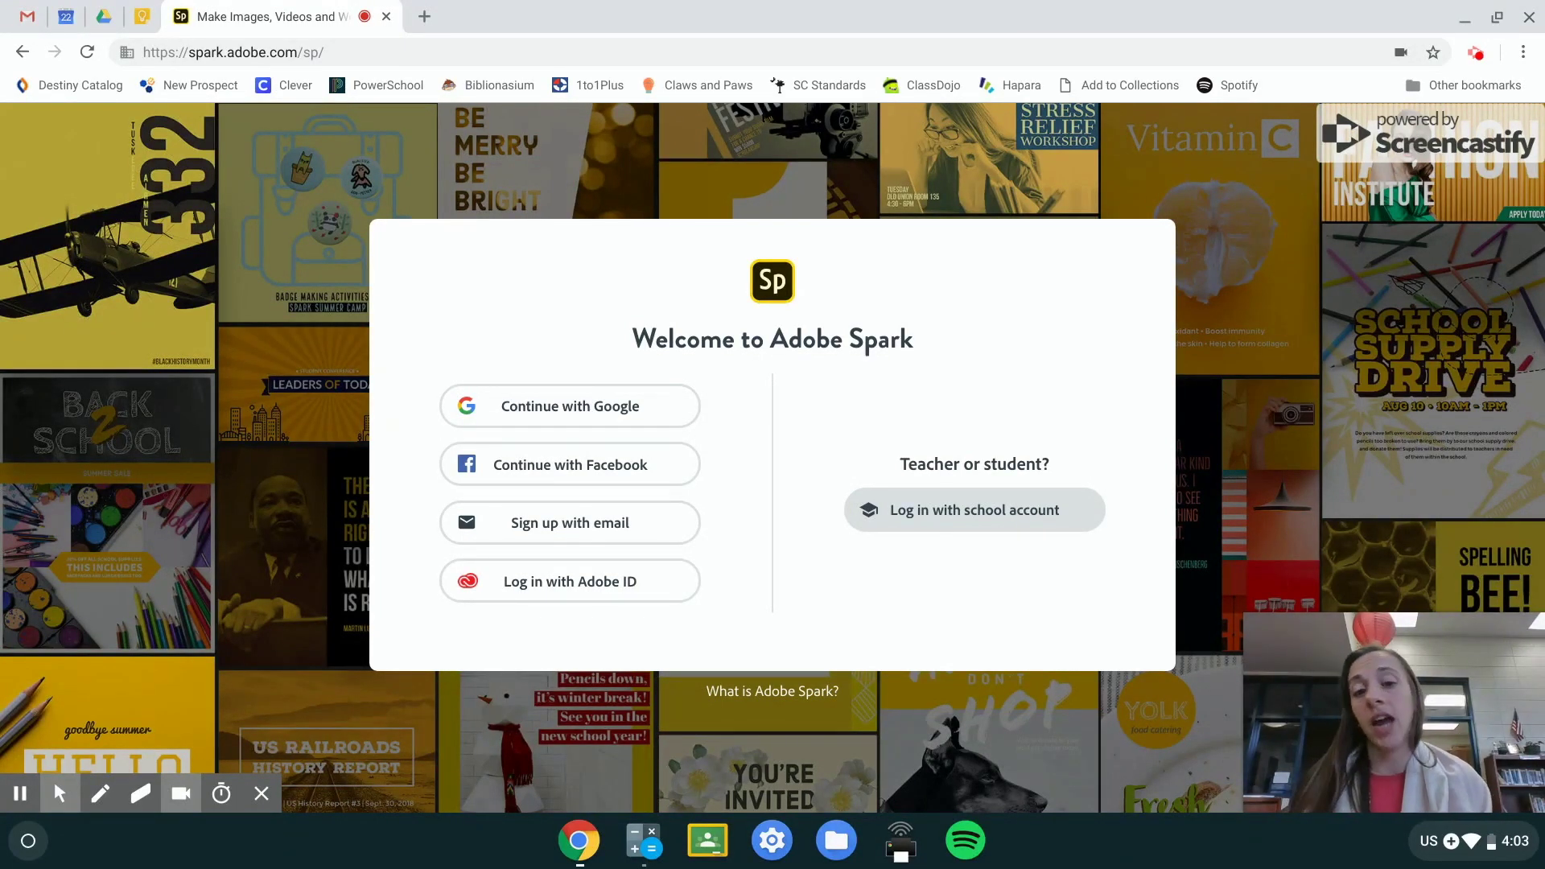
pyautogui.click(959, 519)
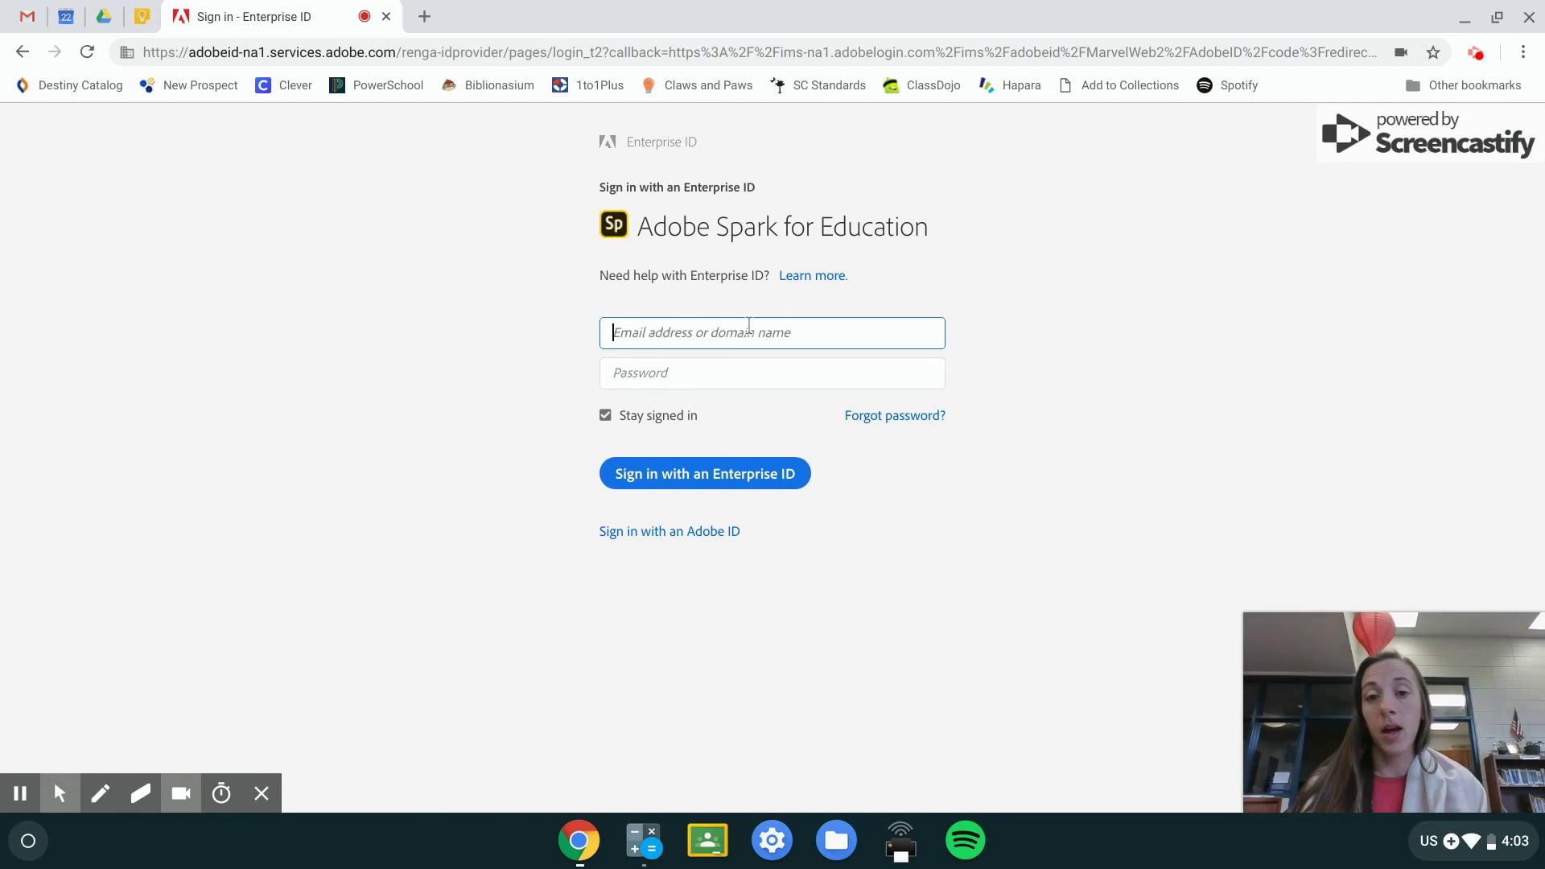
pyautogui.click(749, 333)
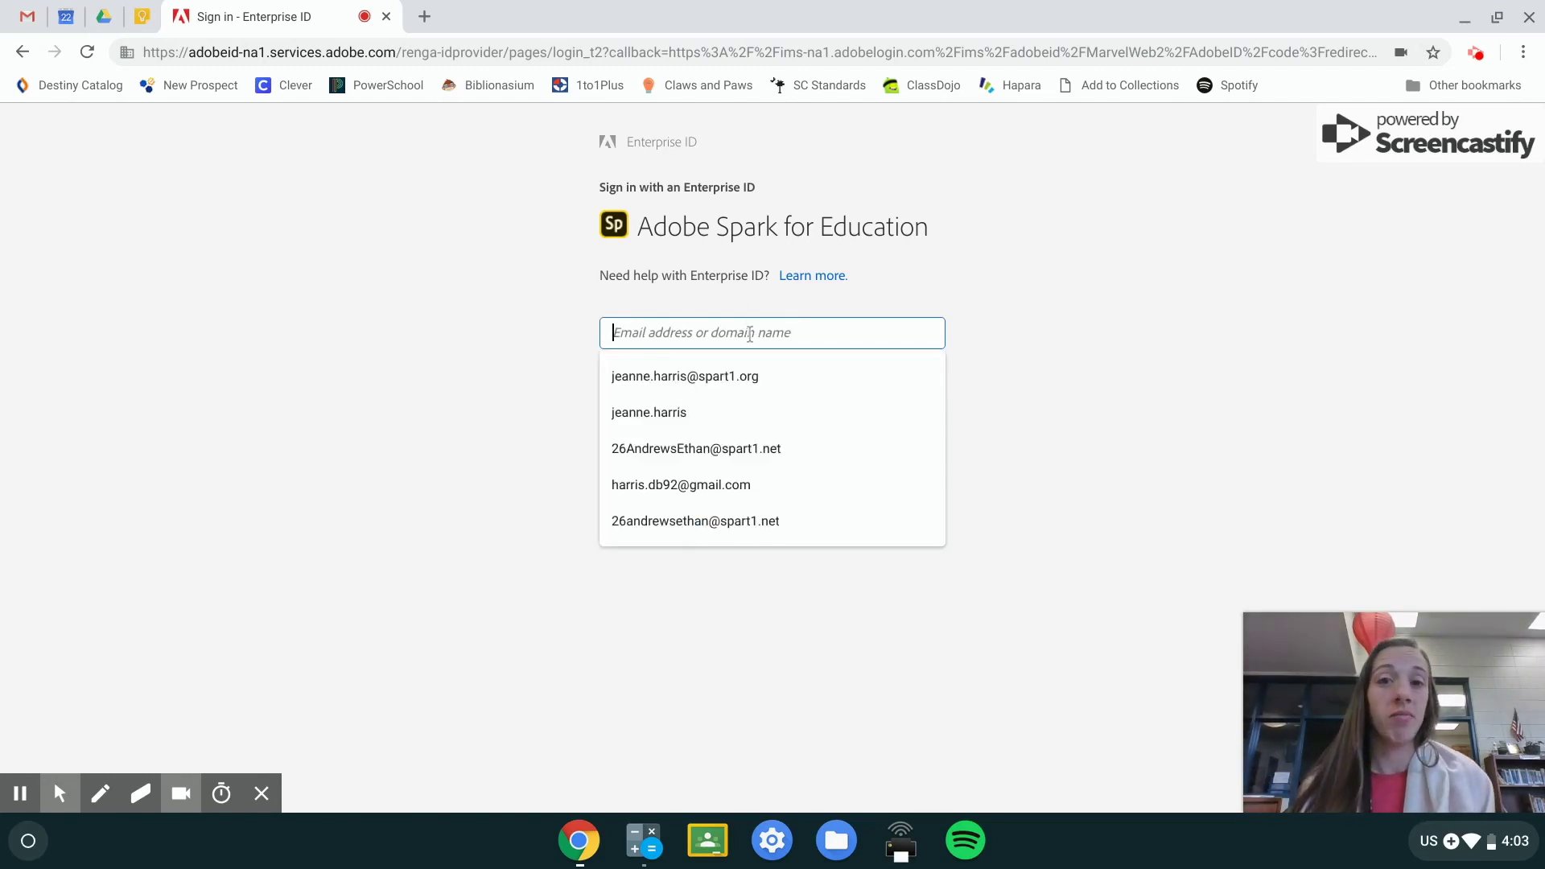
pyautogui.click(737, 376)
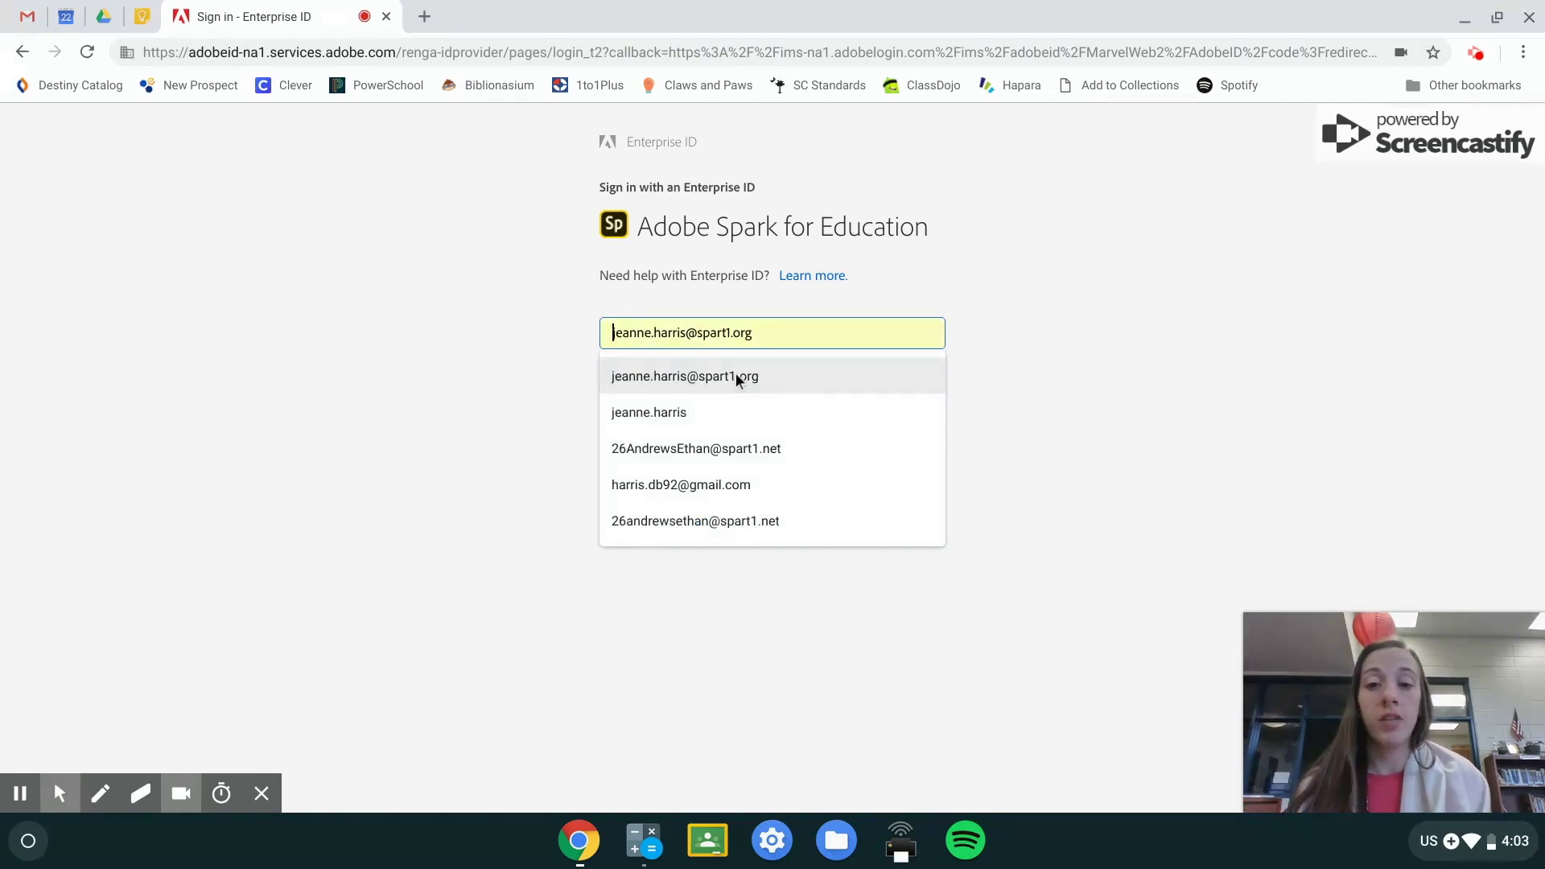
pyautogui.click(736, 376)
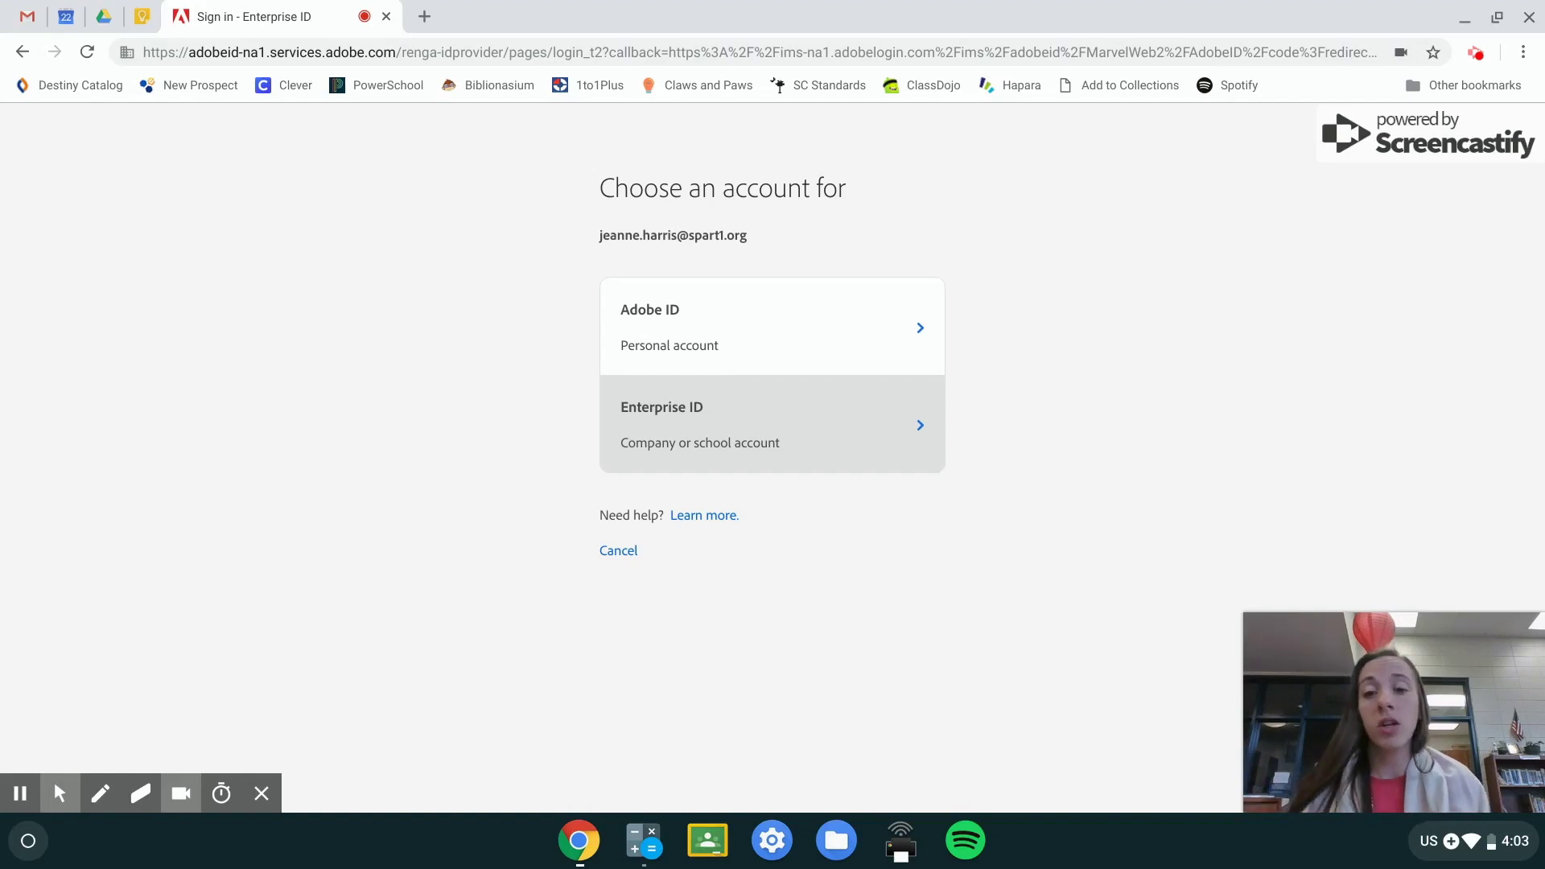
# Step: Continue with the school Enterprise ID and start a new video project from scratch
pyautogui.click(718, 439)
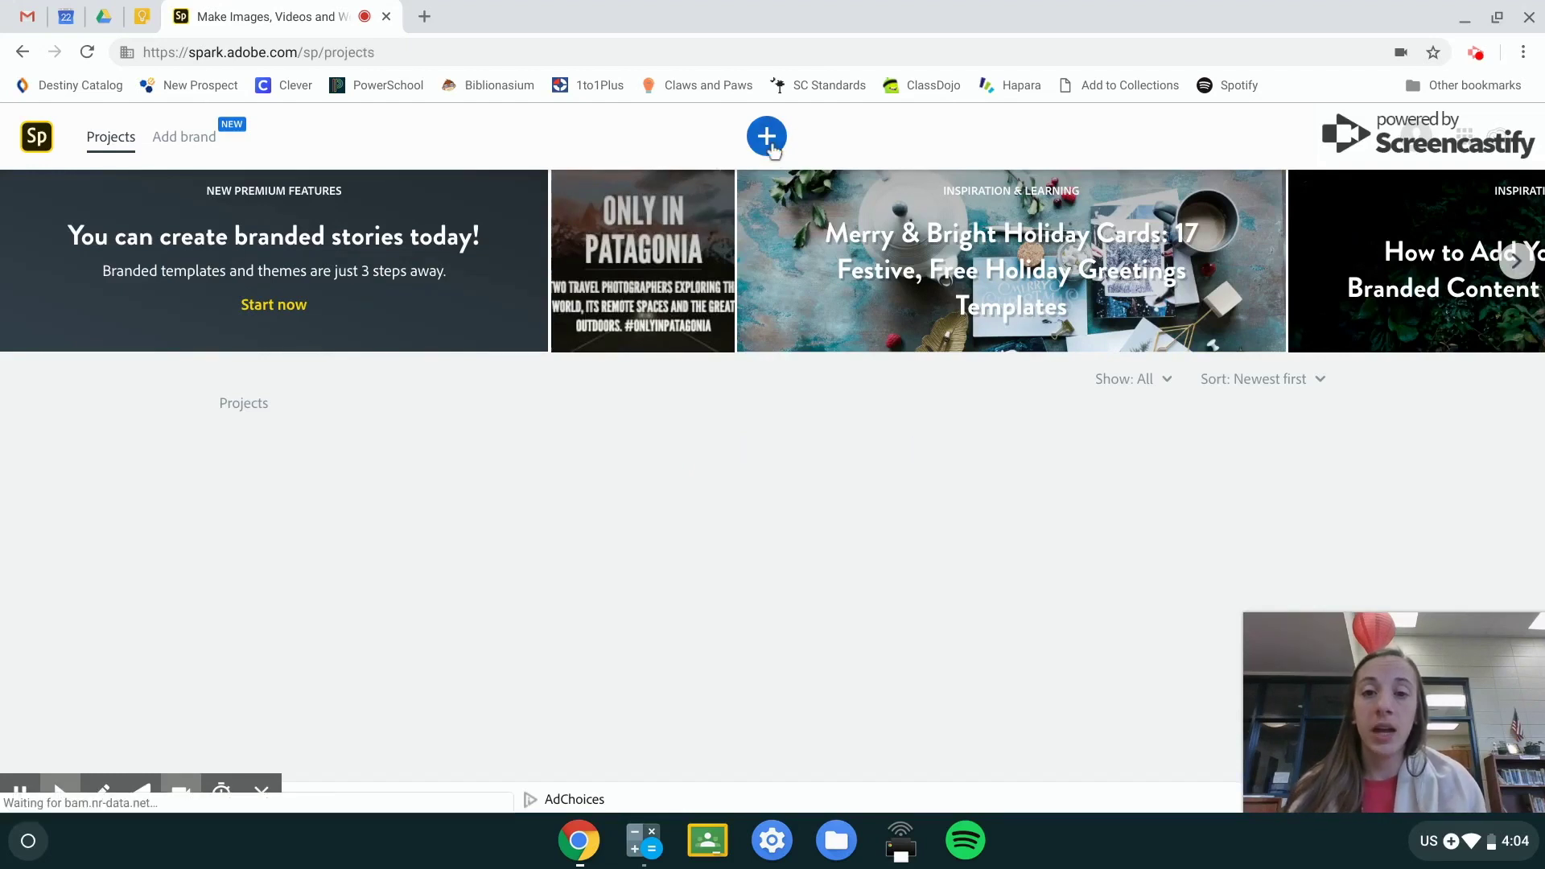
pyautogui.click(767, 138)
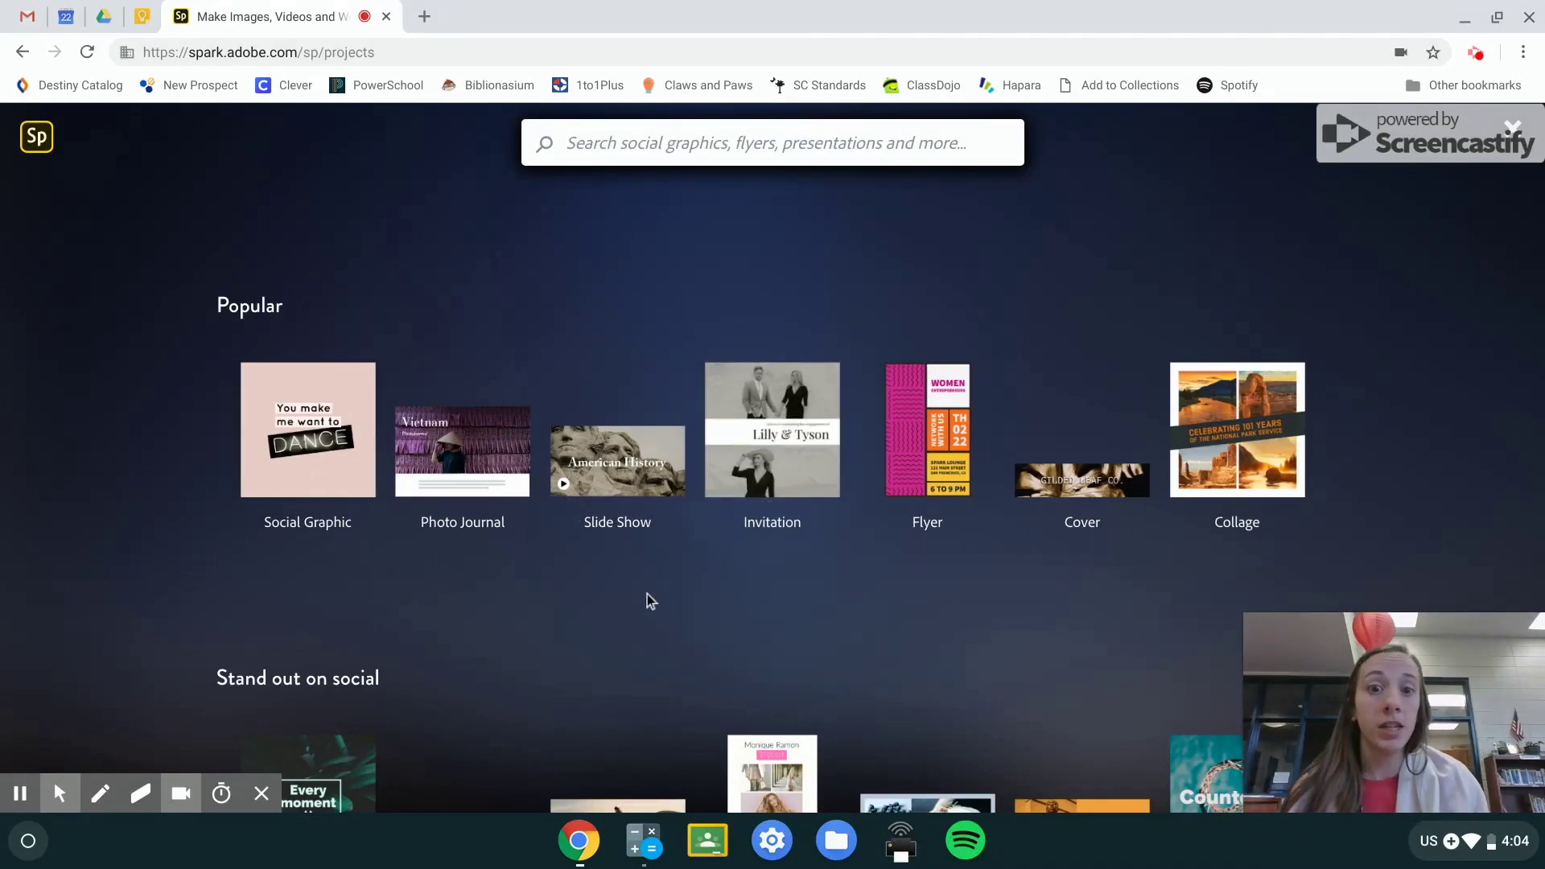
pyautogui.scroll(-1, 647, 594)
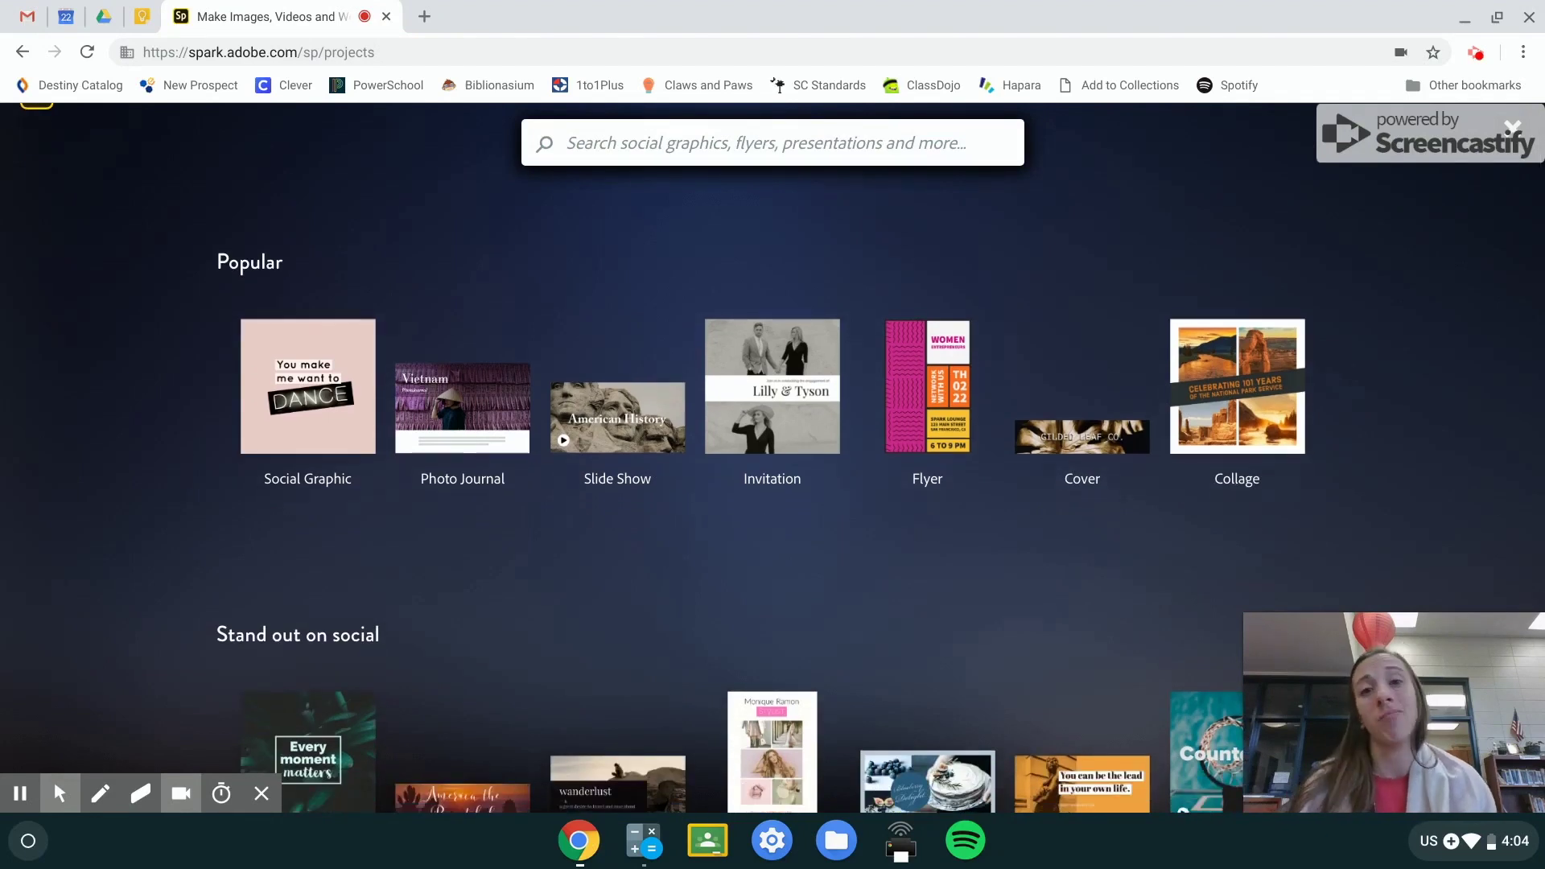
pyautogui.scroll(-15, 761, 488)
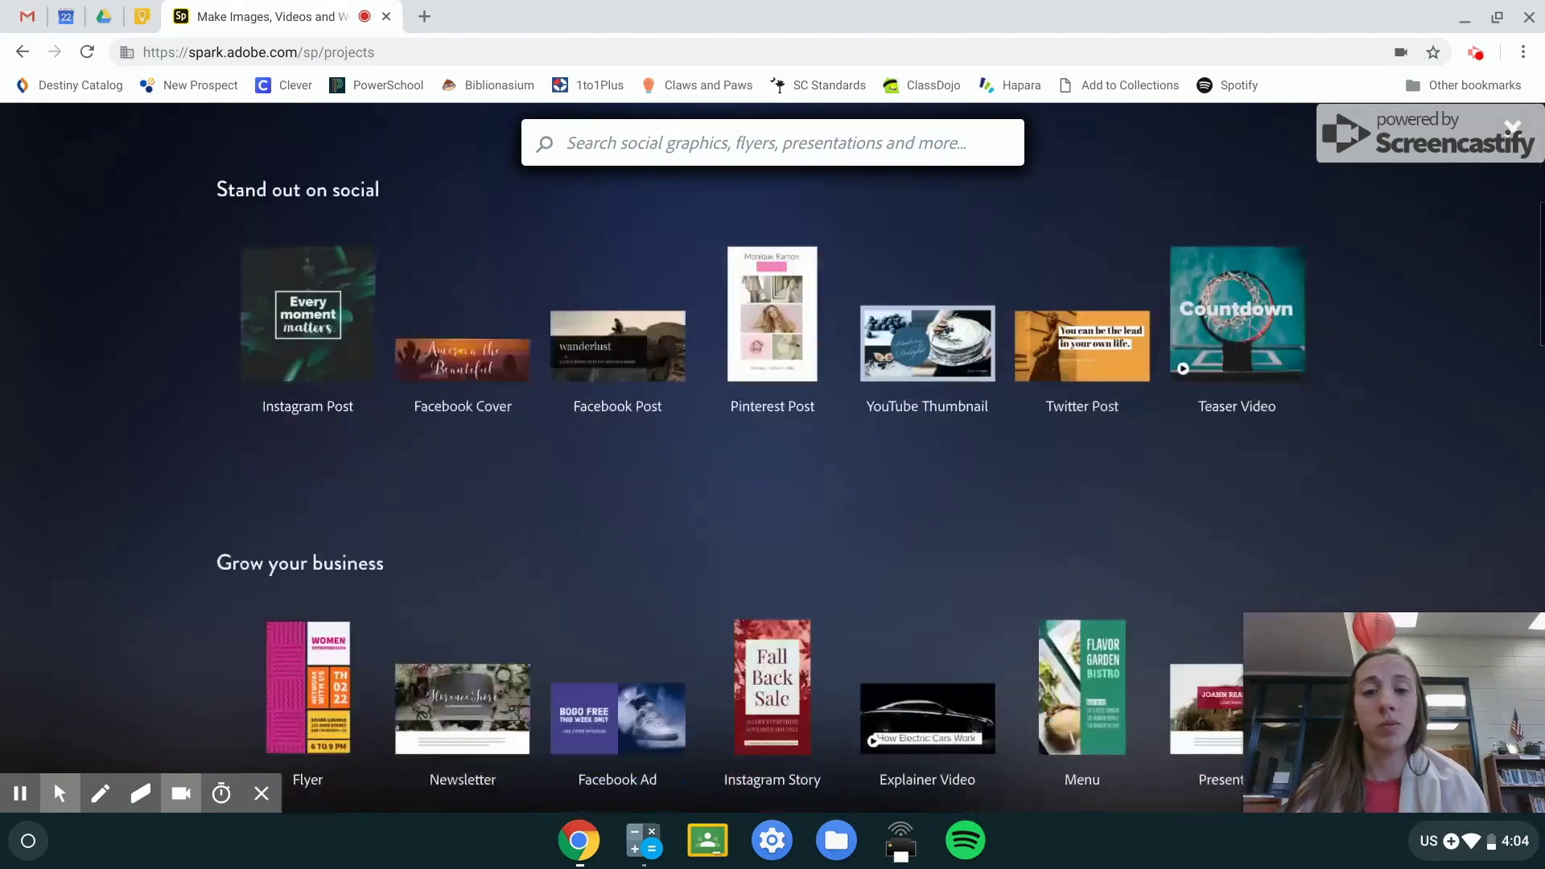
pyautogui.scroll(-20, 761, 478)
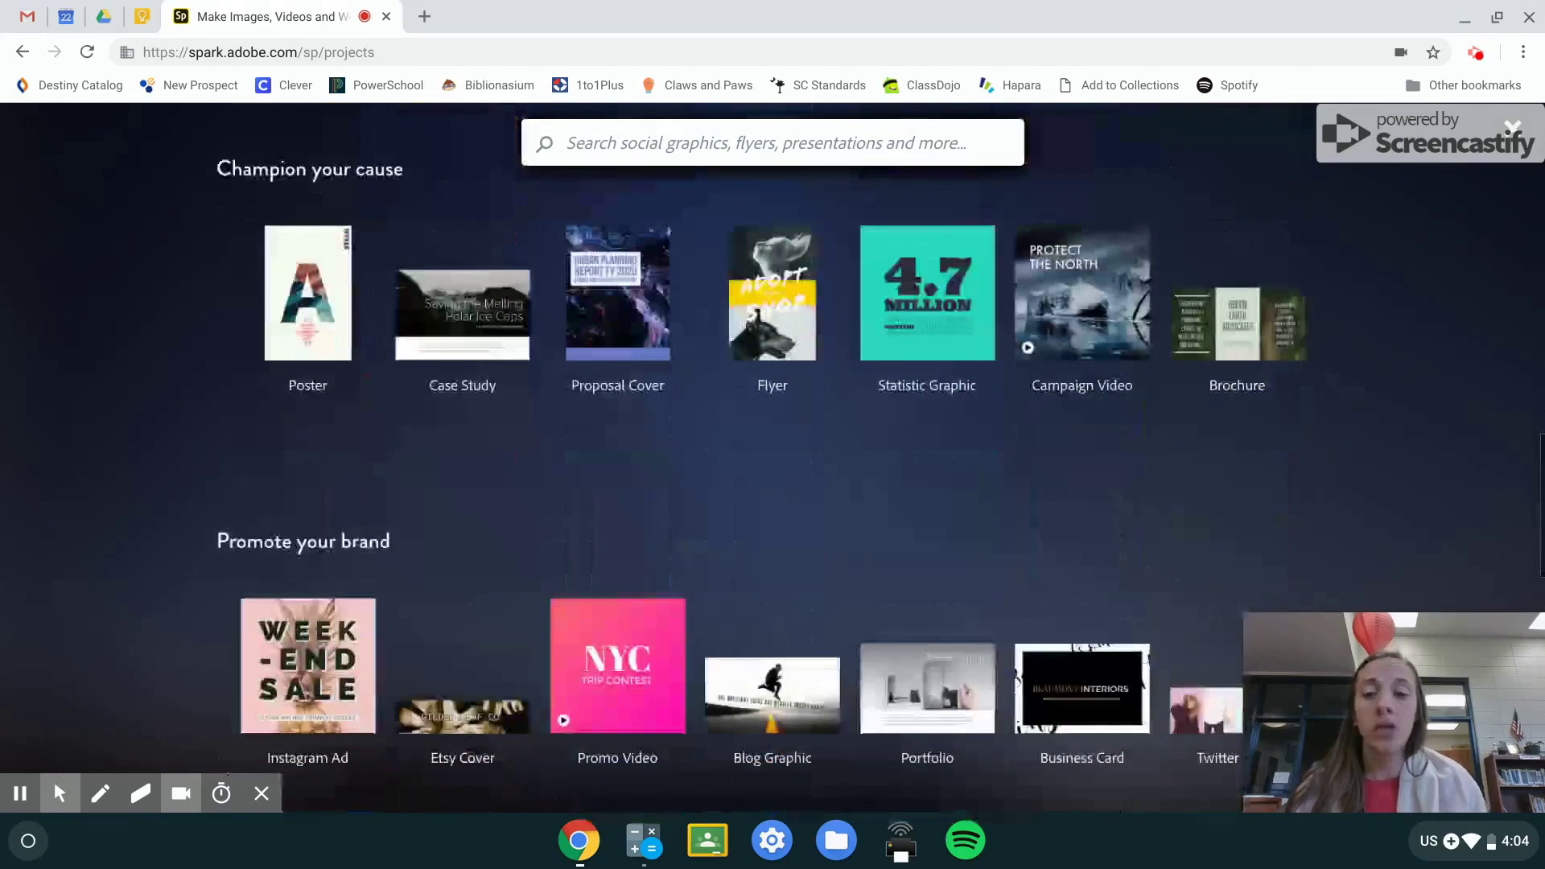
pyautogui.scroll(-5, 761, 478)
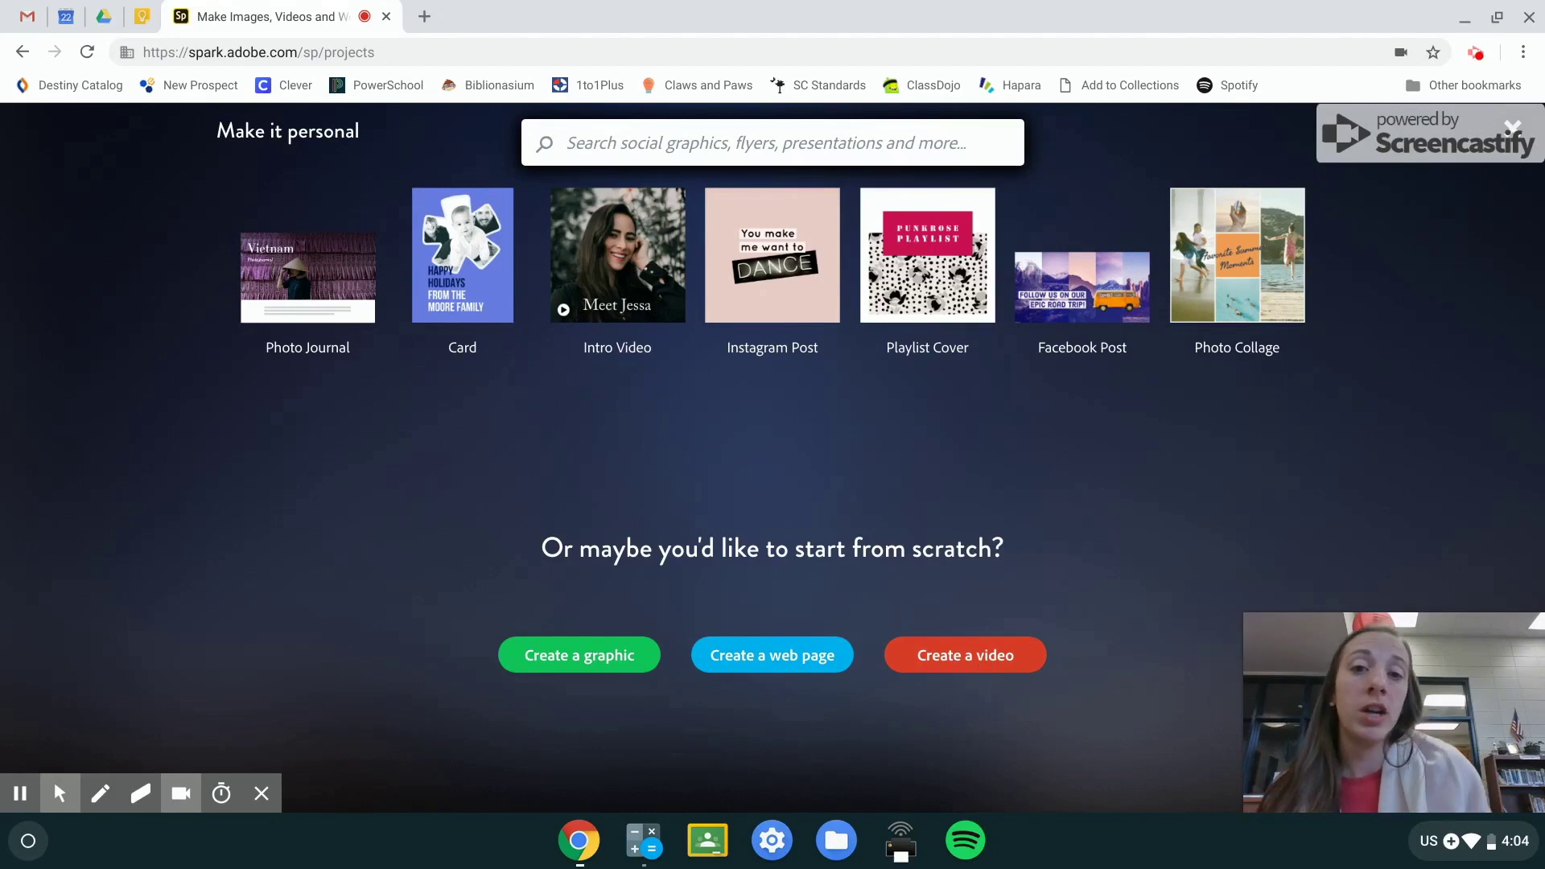
pyautogui.click(983, 658)
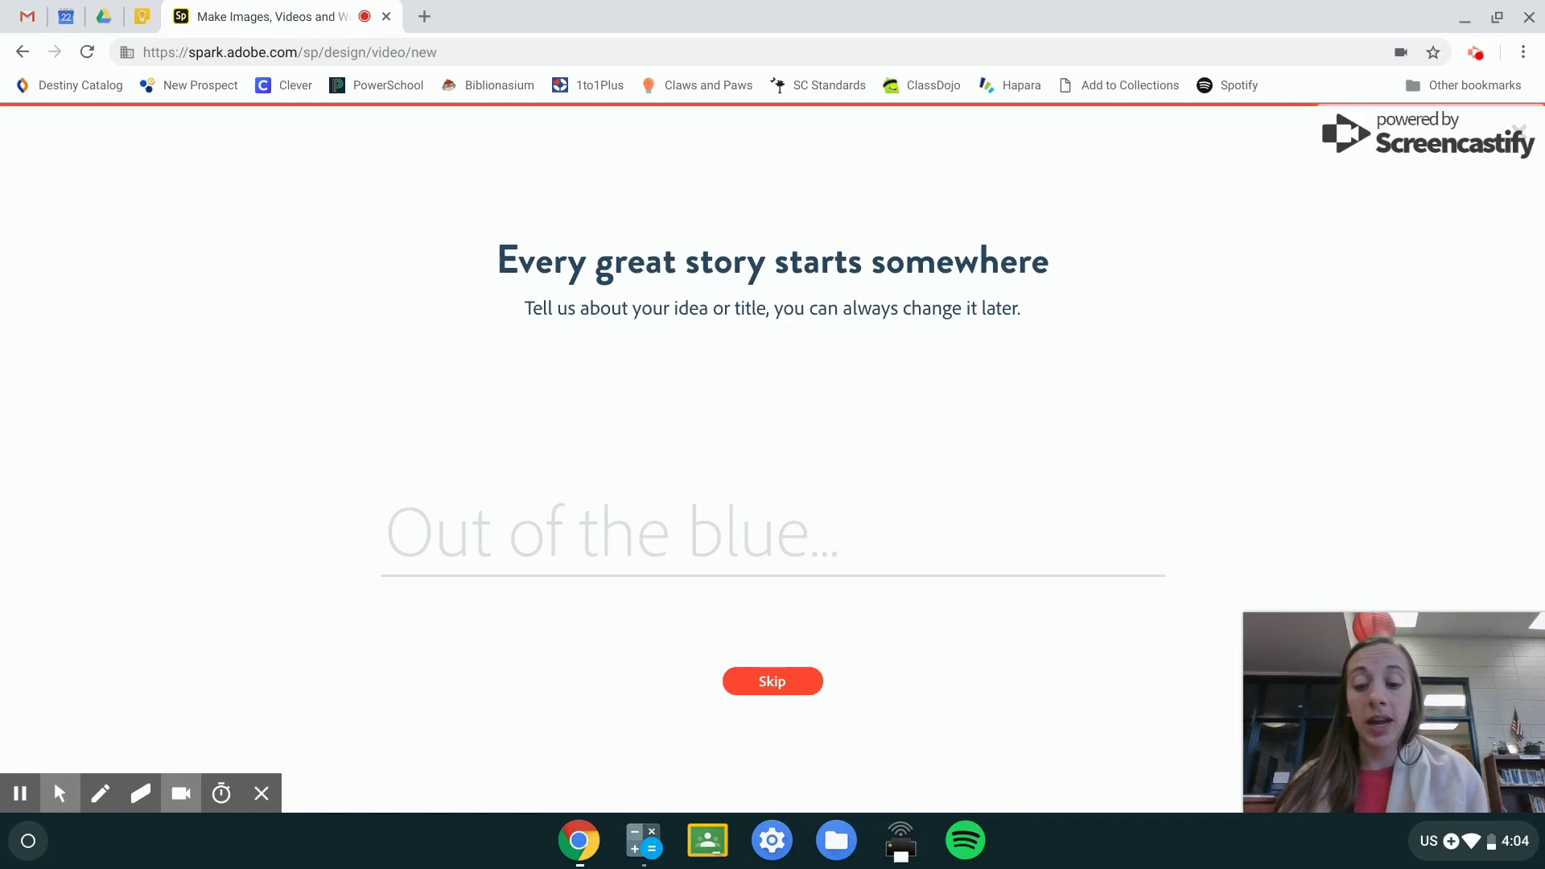
# Step: Title the video 'Abraham Lincoln' and start it from scratch instead of a story template
pyautogui.write('T')
pyautogui.press('BackSpace')
pyautogui.write('Ab')
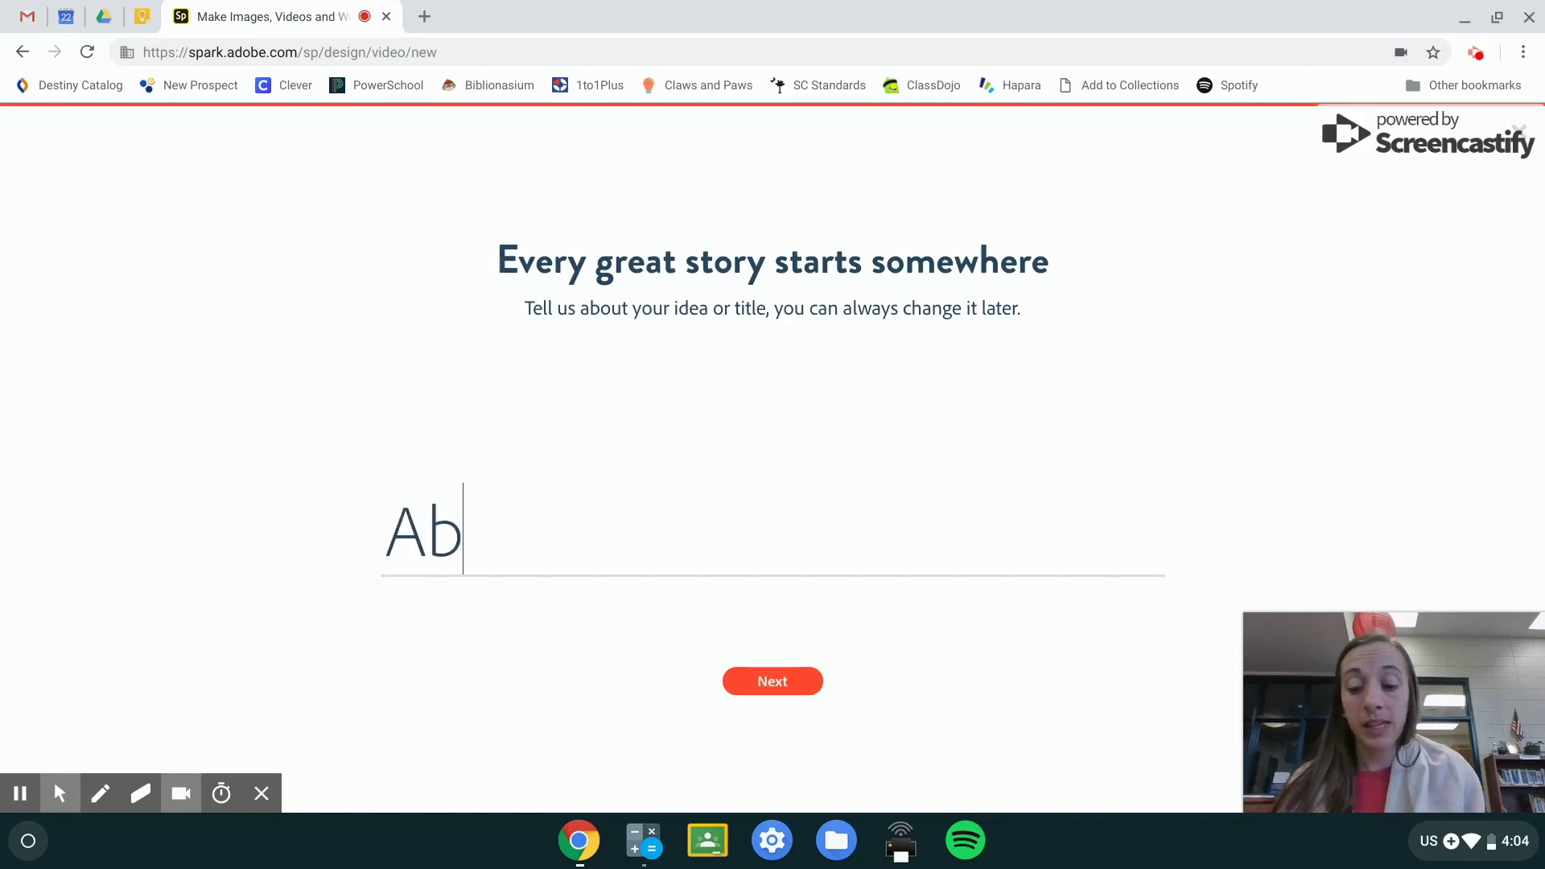
pyautogui.write('raham')
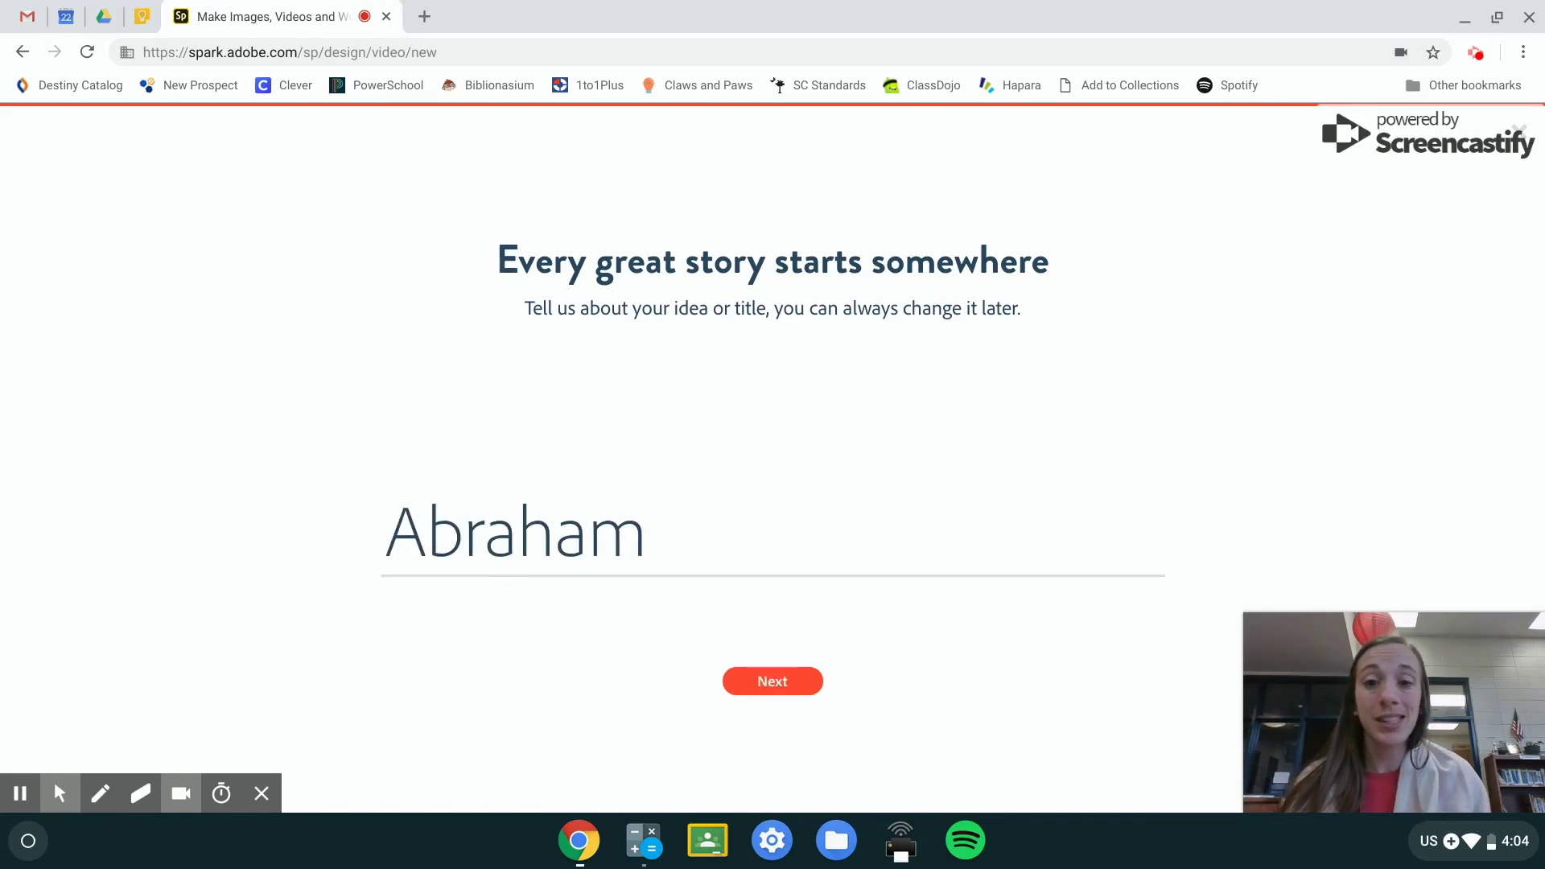
pyautogui.write(' Lin')
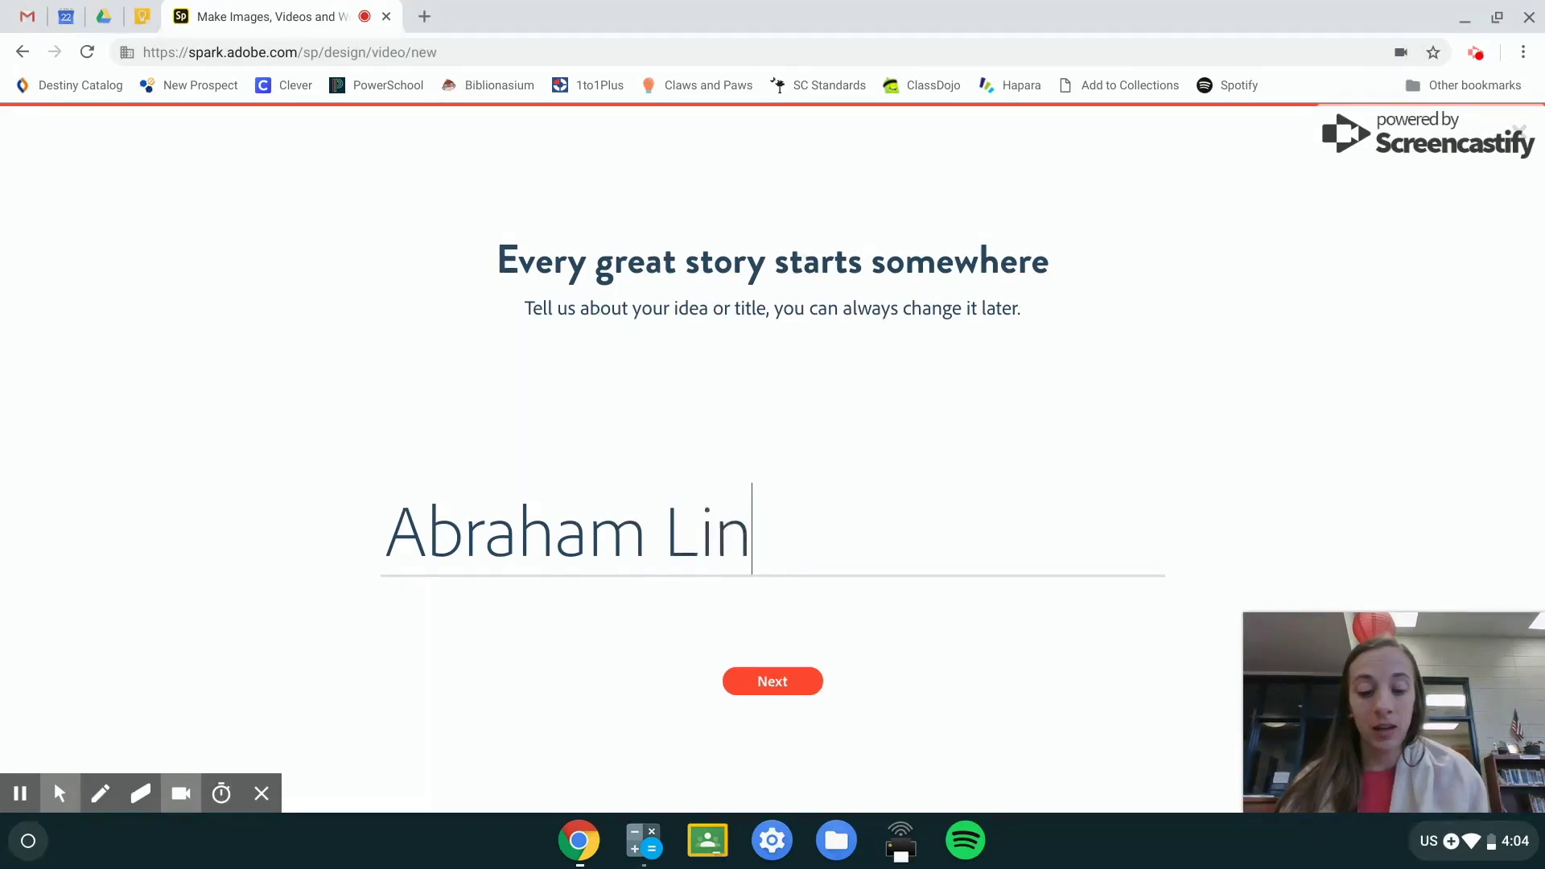
pyautogui.write('coln')
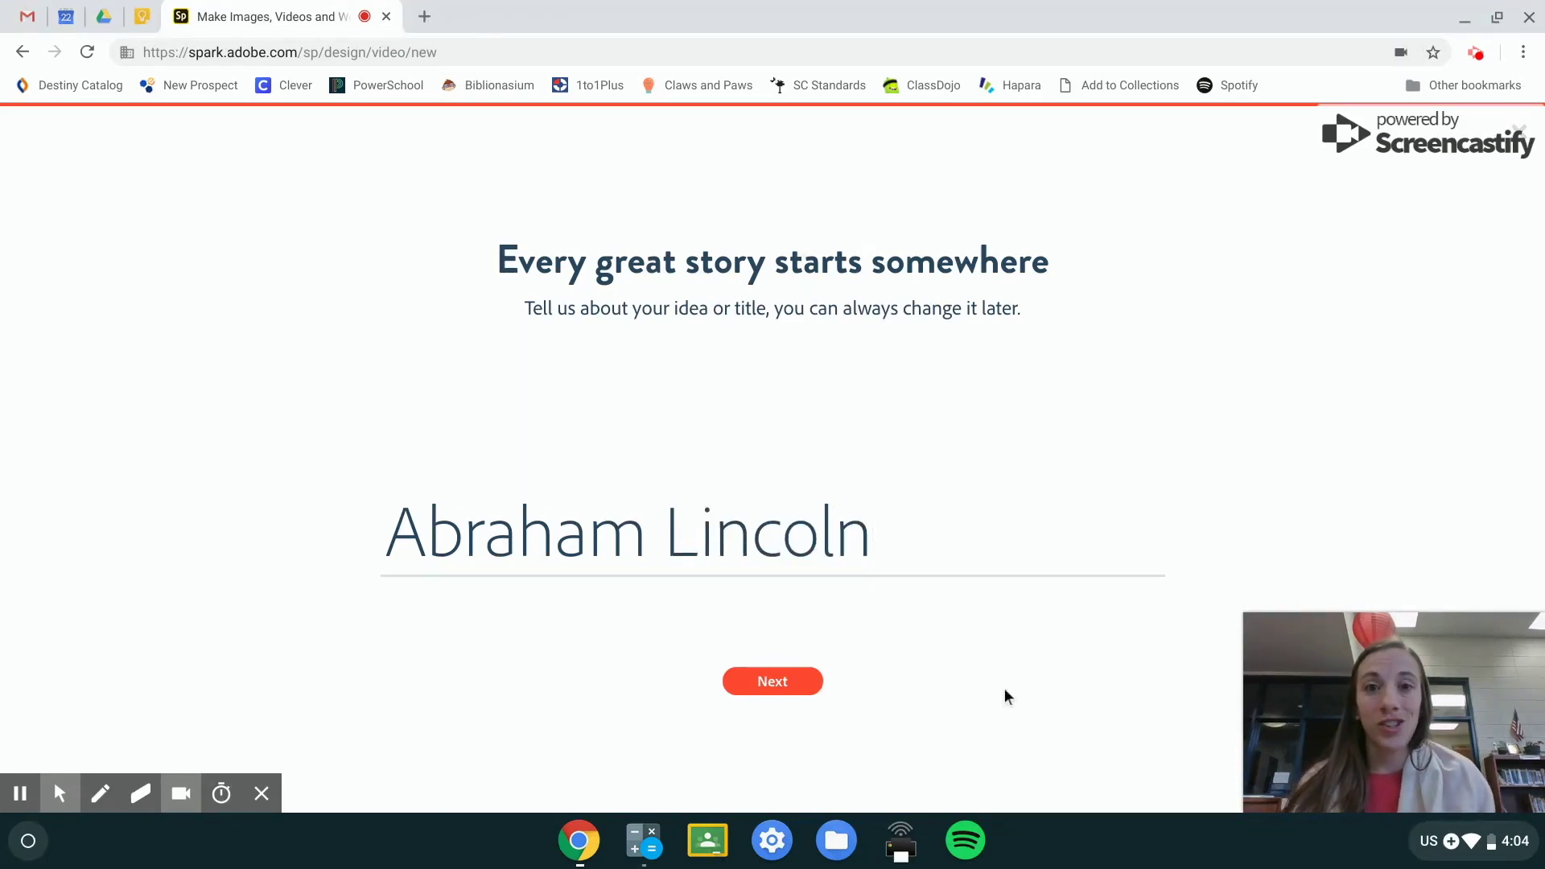
pyautogui.click(767, 682)
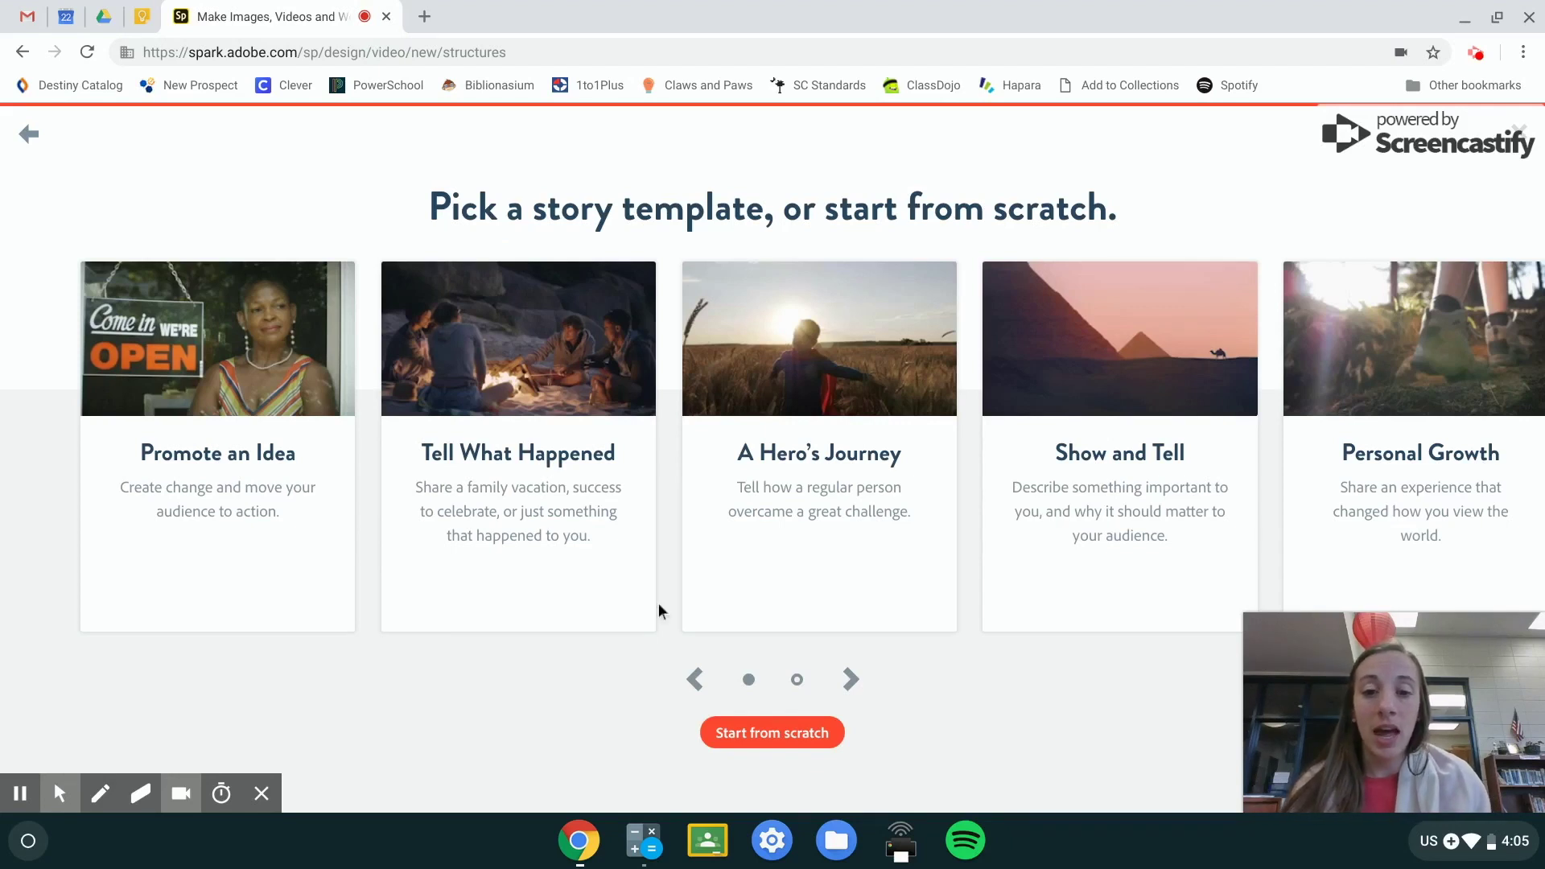
pyautogui.moveTo(561, 524)
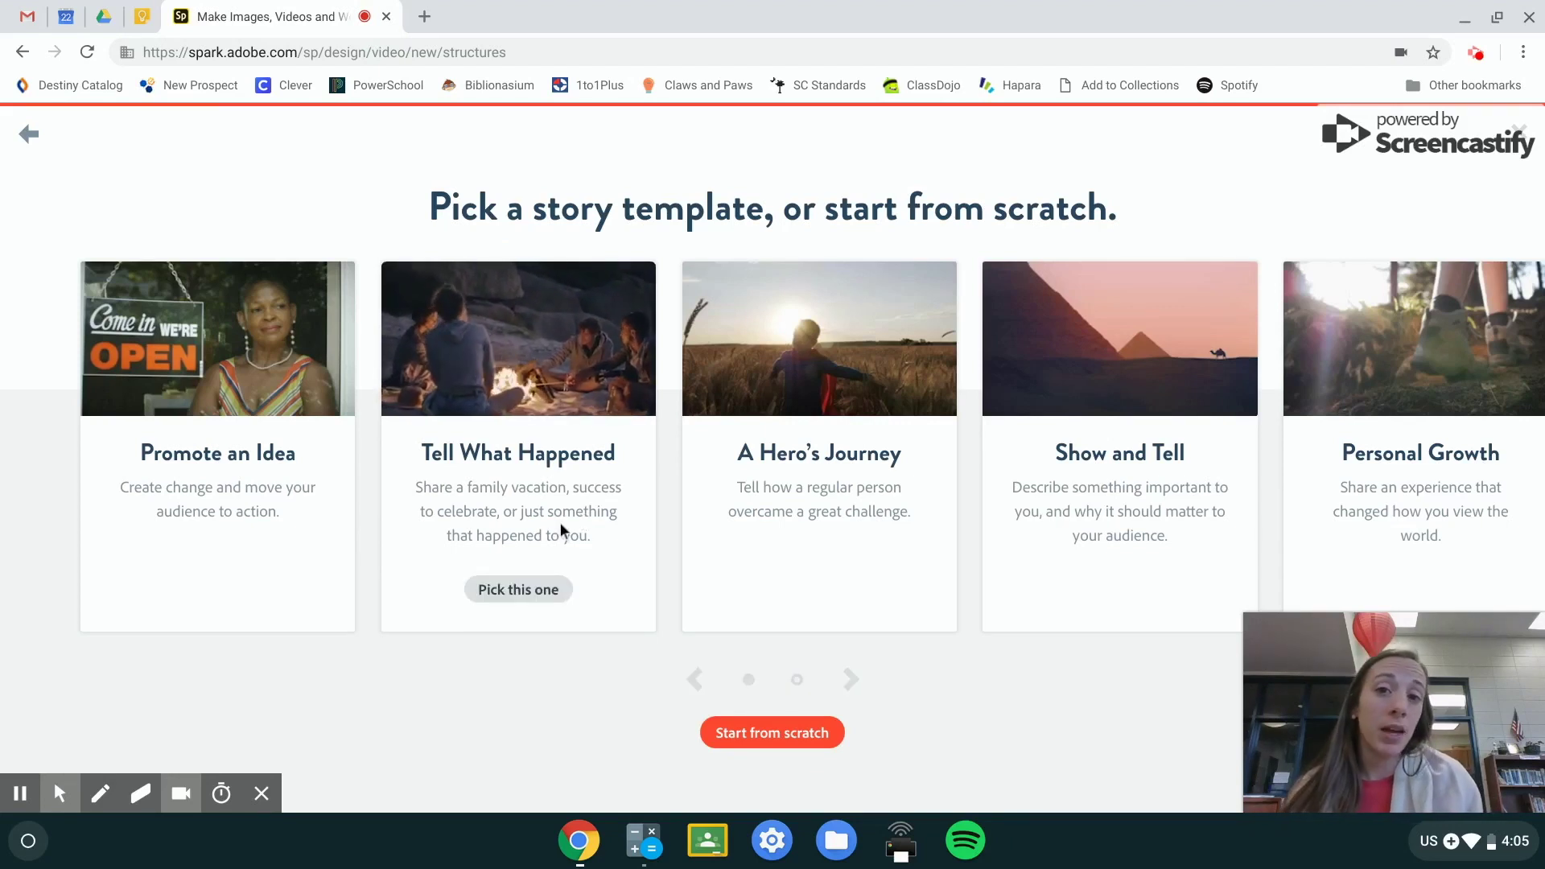
pyautogui.click(808, 732)
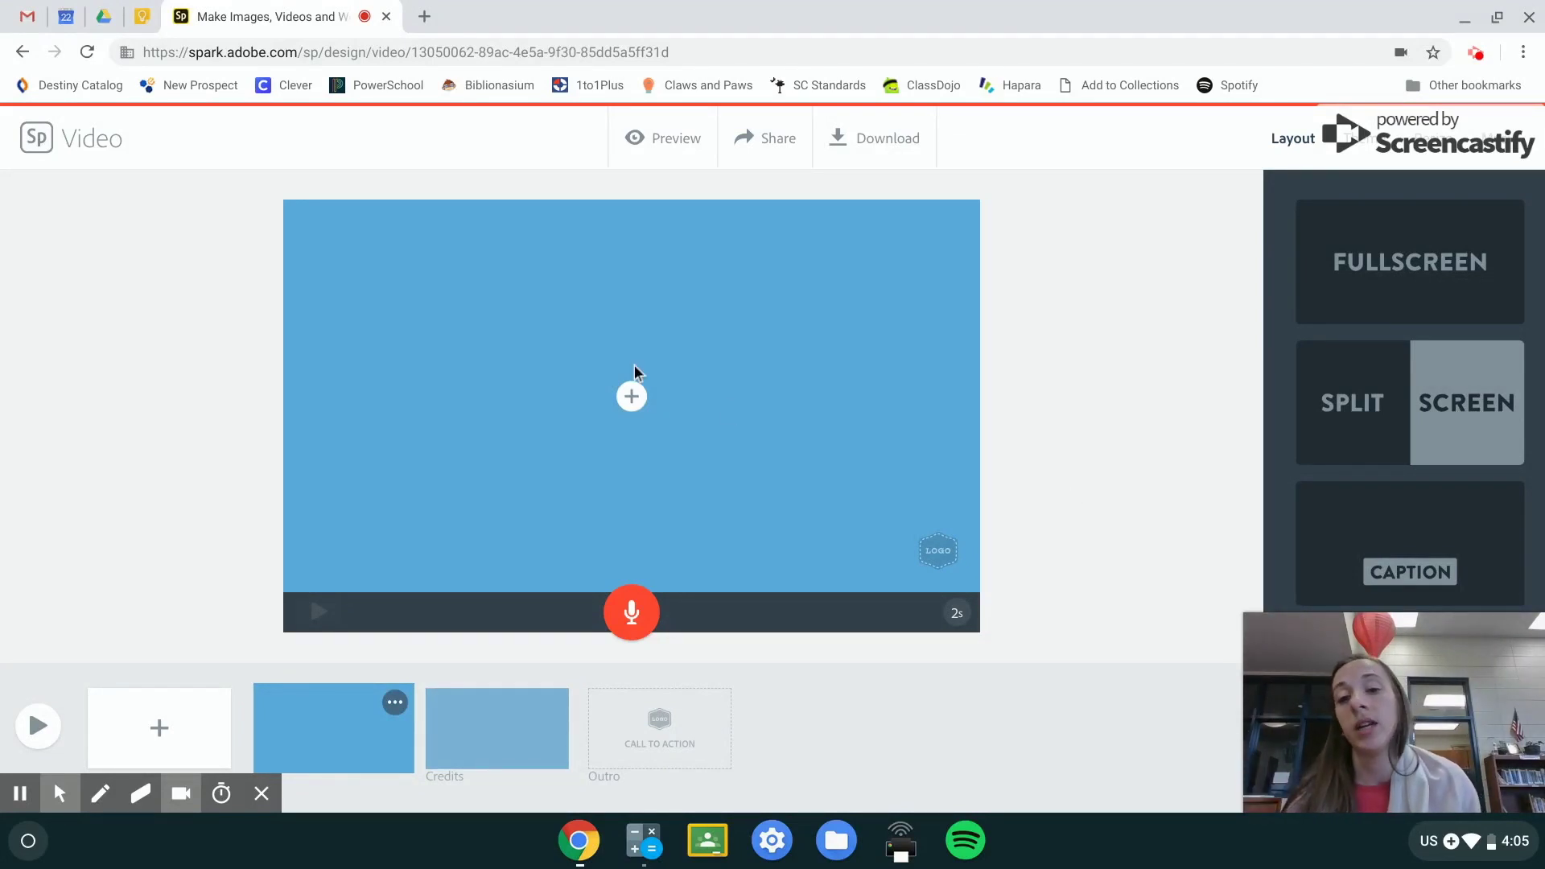
# Step: Add a text box reading 'The Life of Abraham Lincoln' to the first slide
pyautogui.click(632, 397)
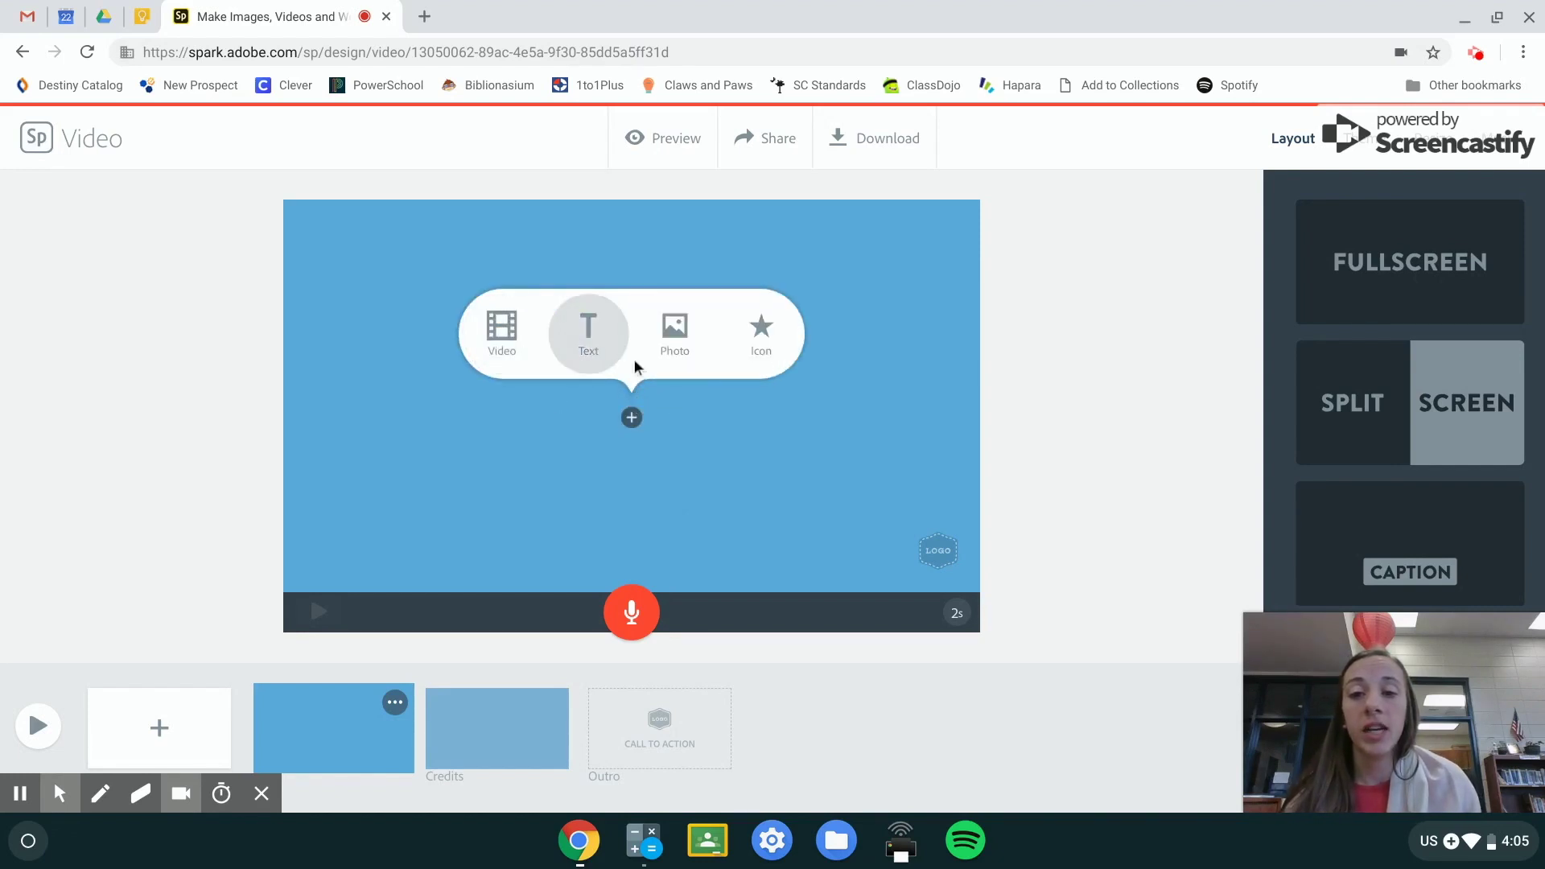
pyautogui.click(588, 355)
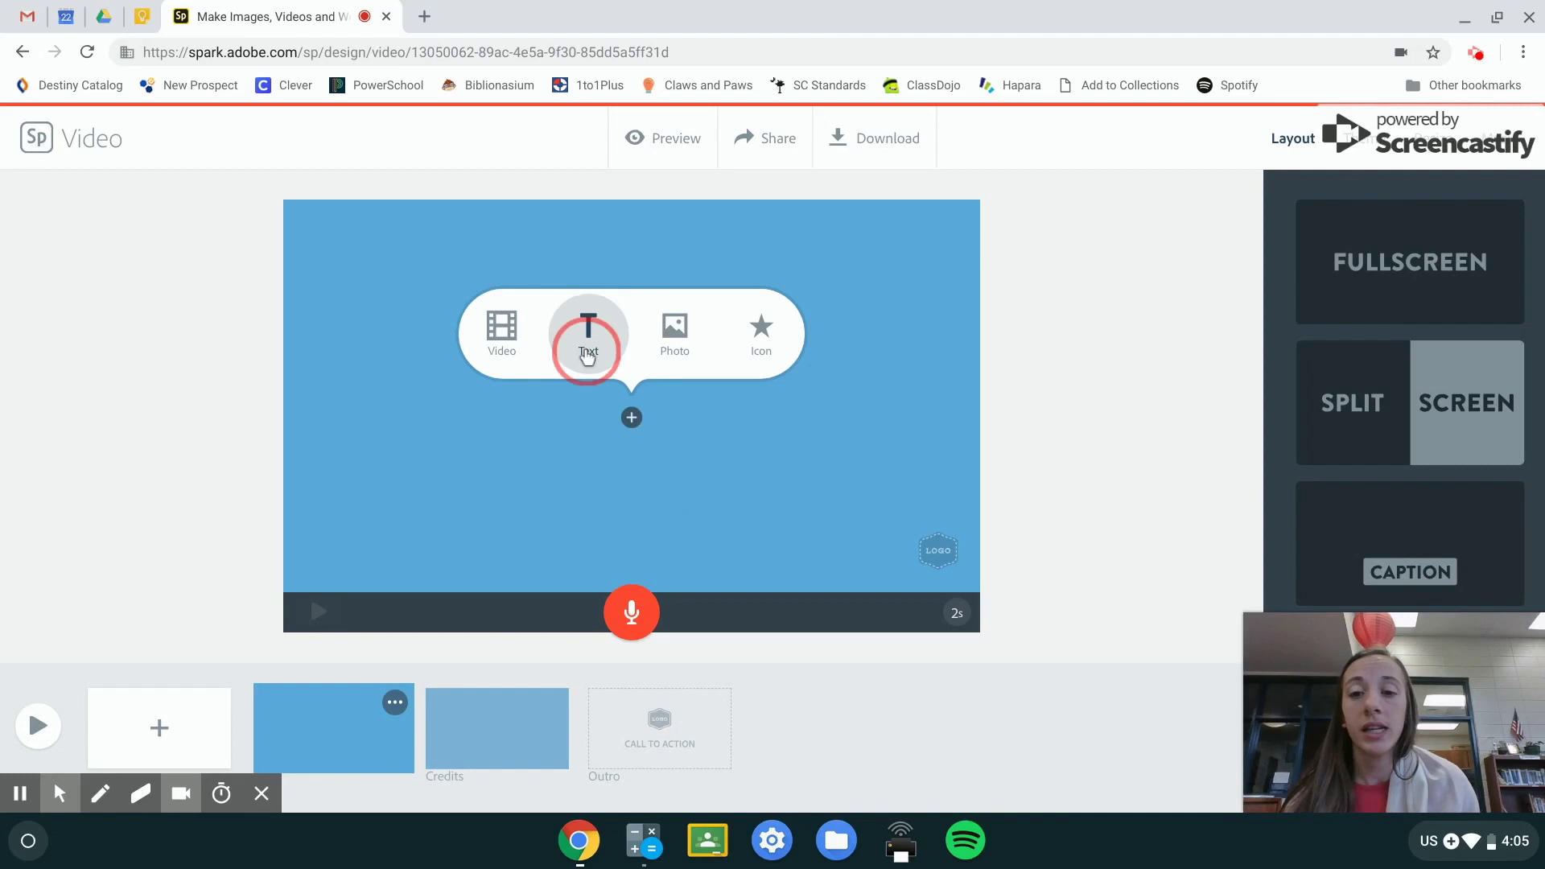
pyautogui.write('The ')
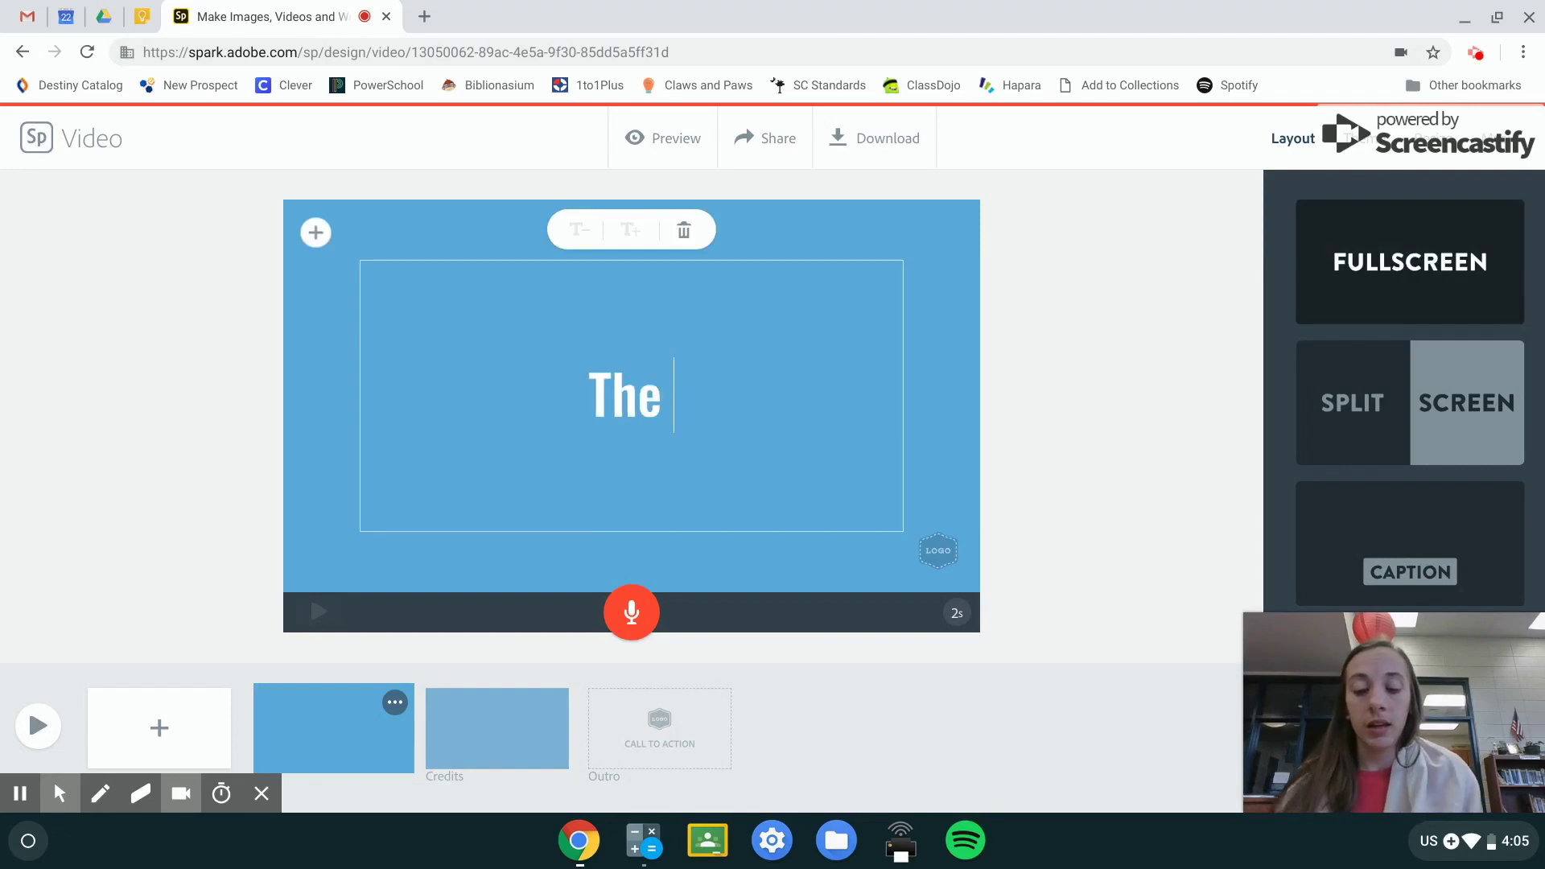
pyautogui.write('Life of A')
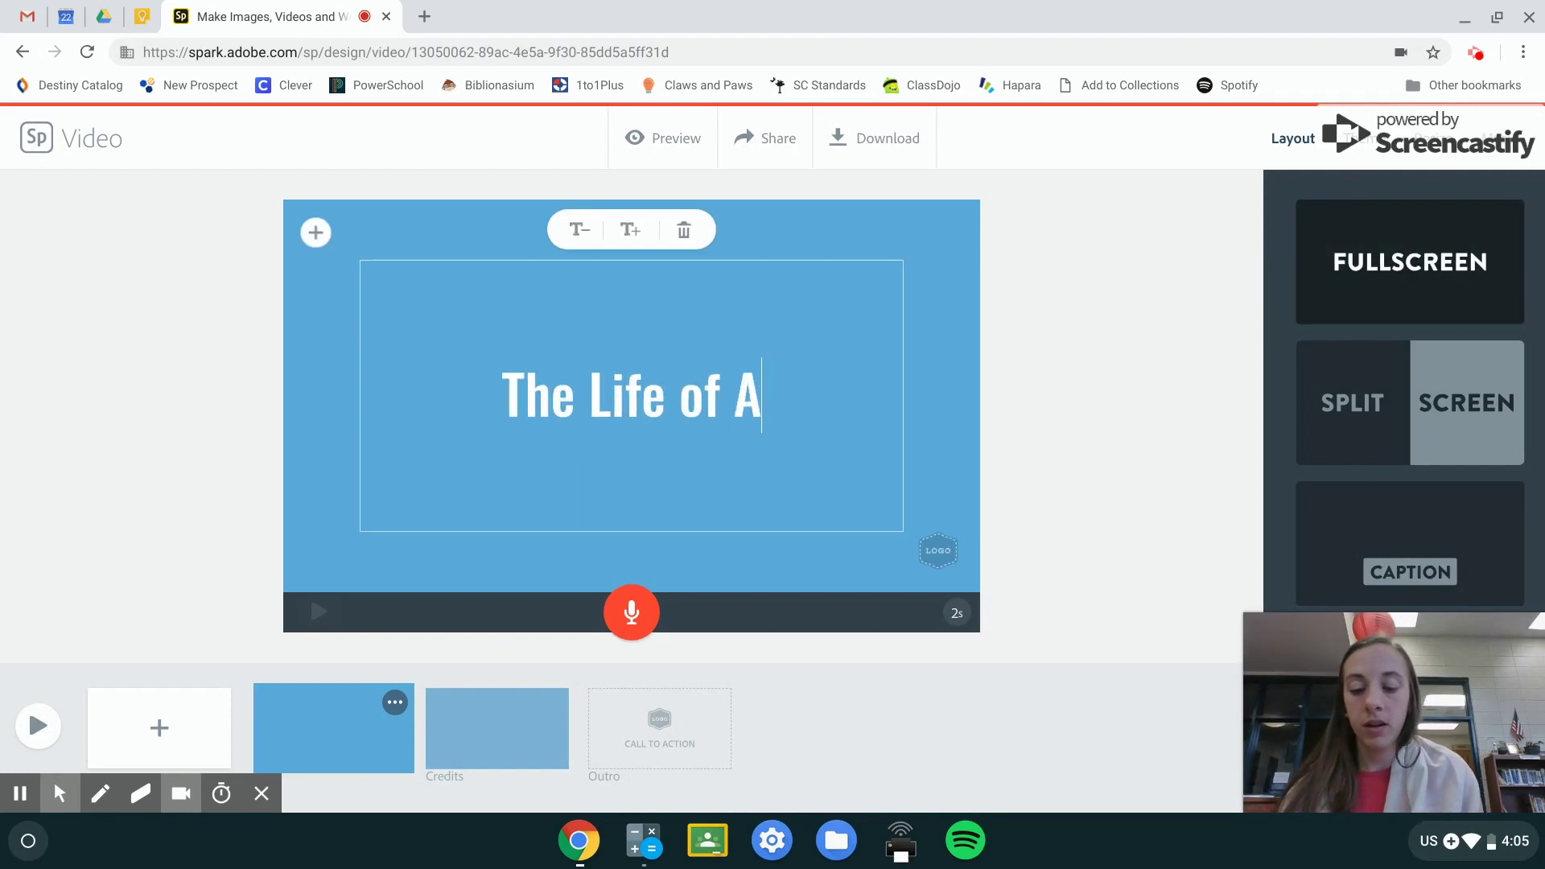
pyautogui.write('braham Li')
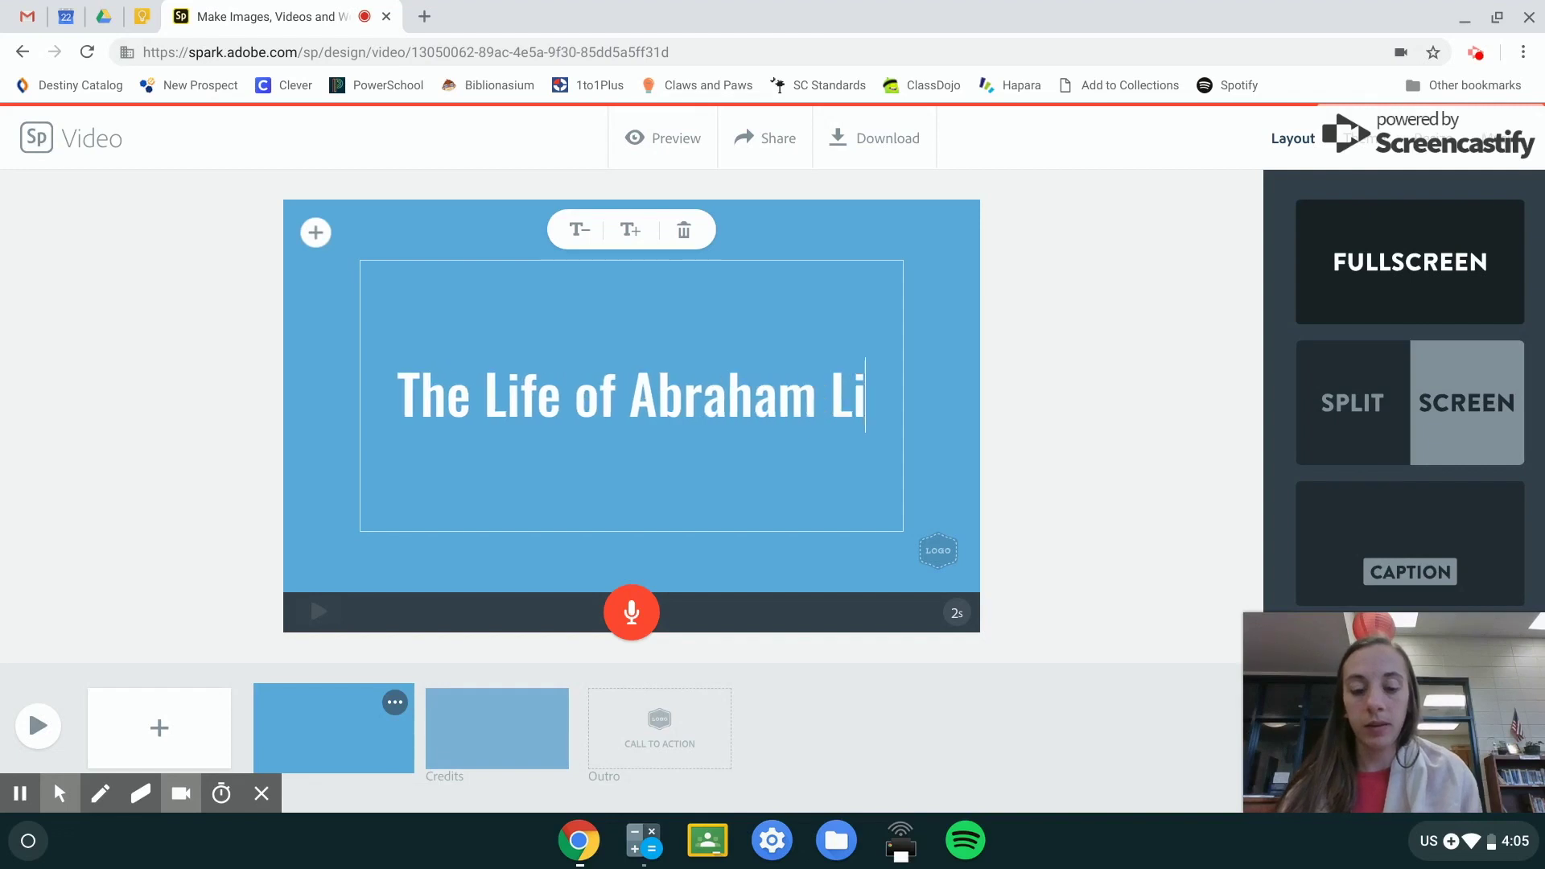
pyautogui.write('ncoln')
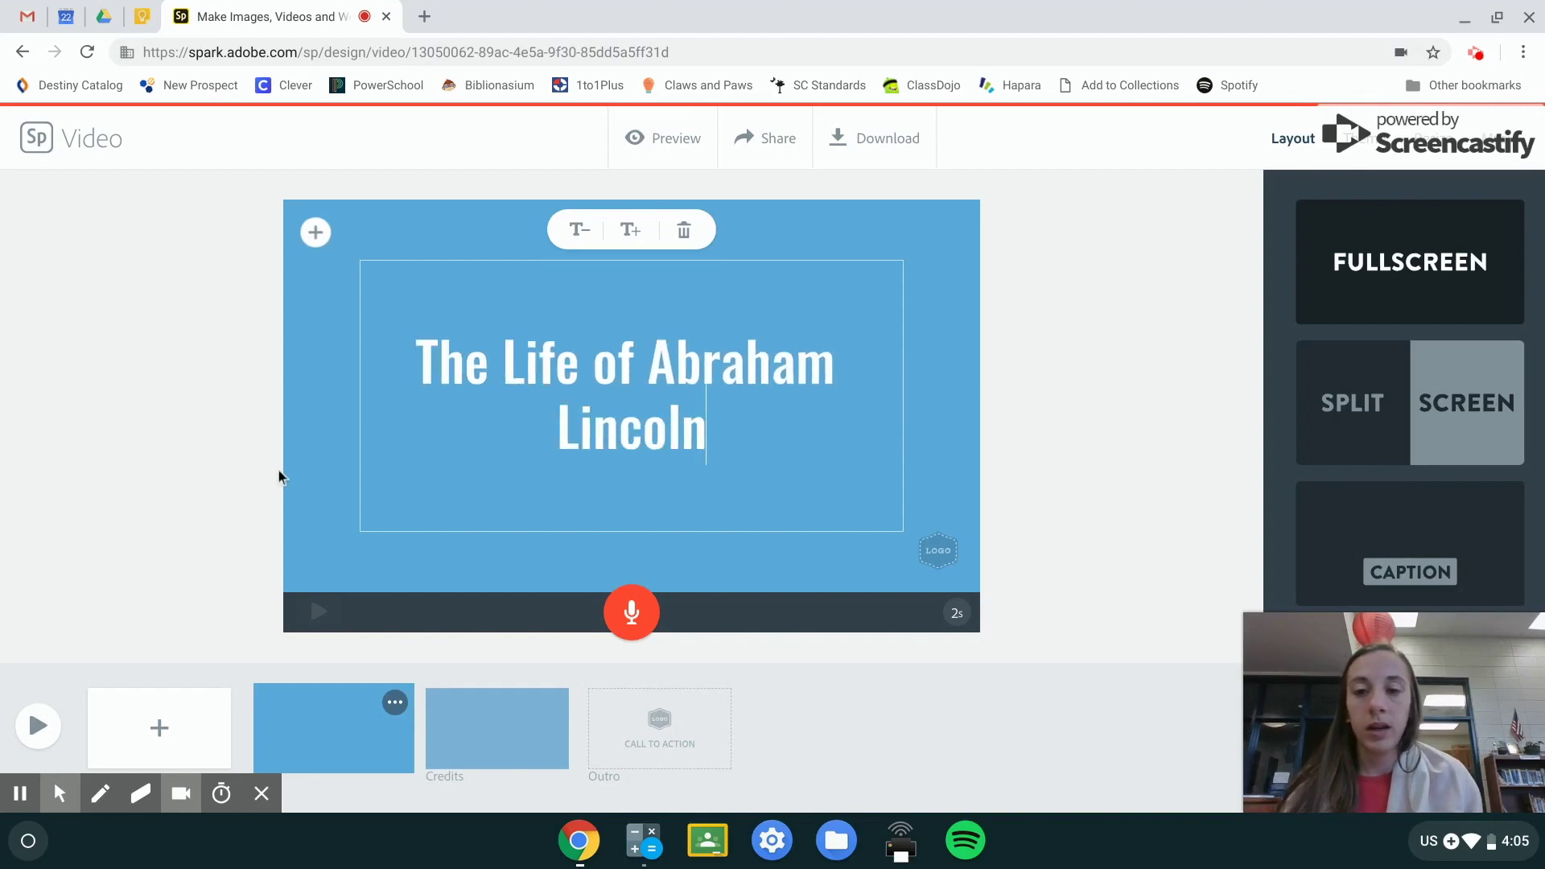
pyautogui.click(271, 466)
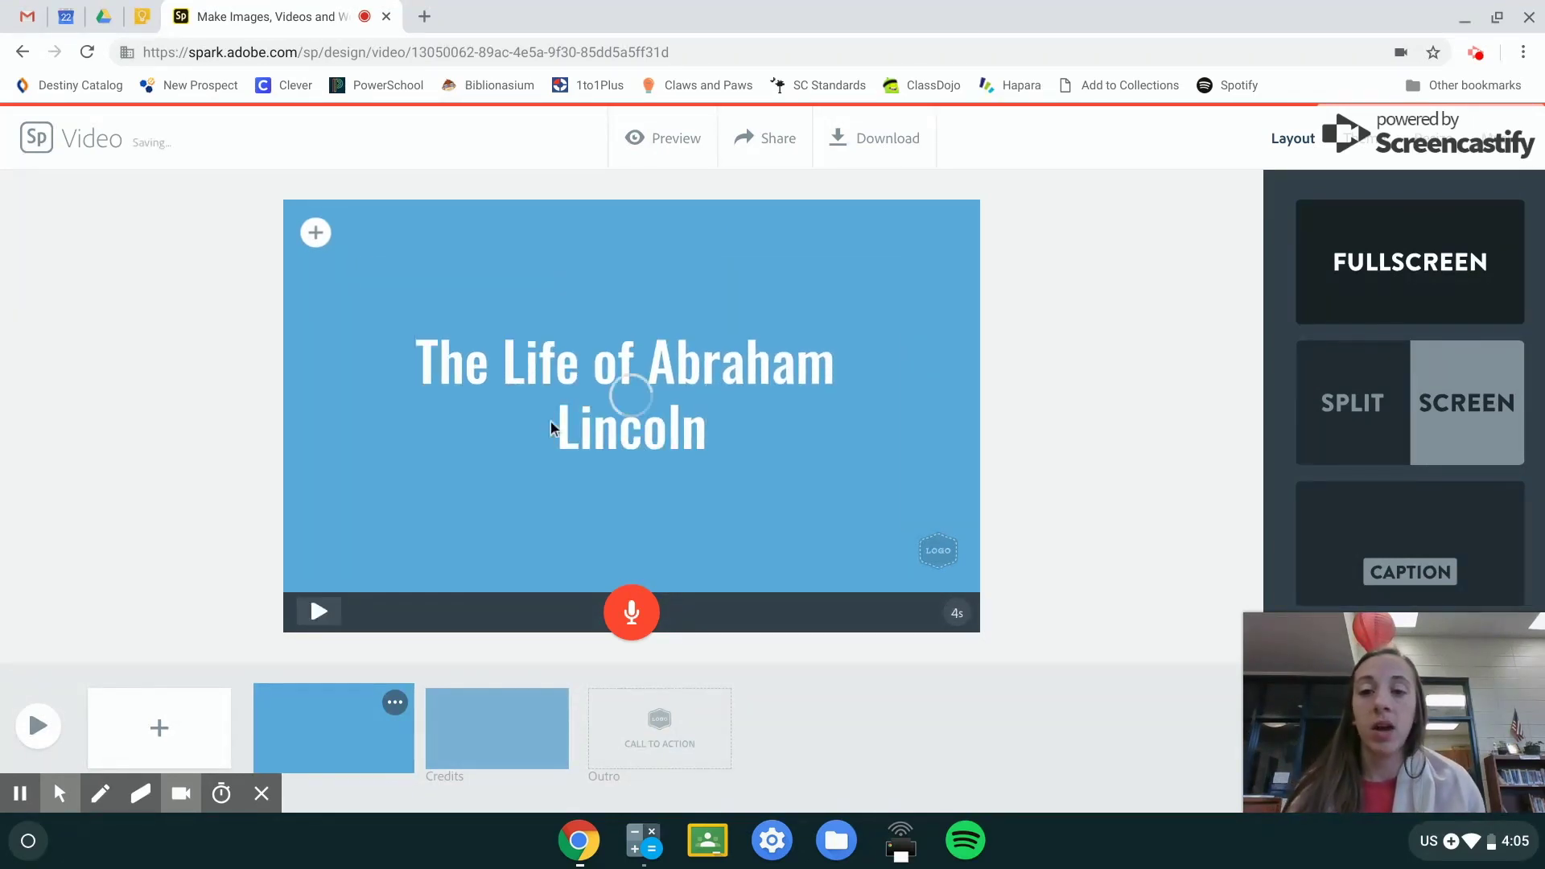
# Step: Upload 1384885243500.cached.jpg as the background photo of the first slide
pyautogui.click(316, 234)
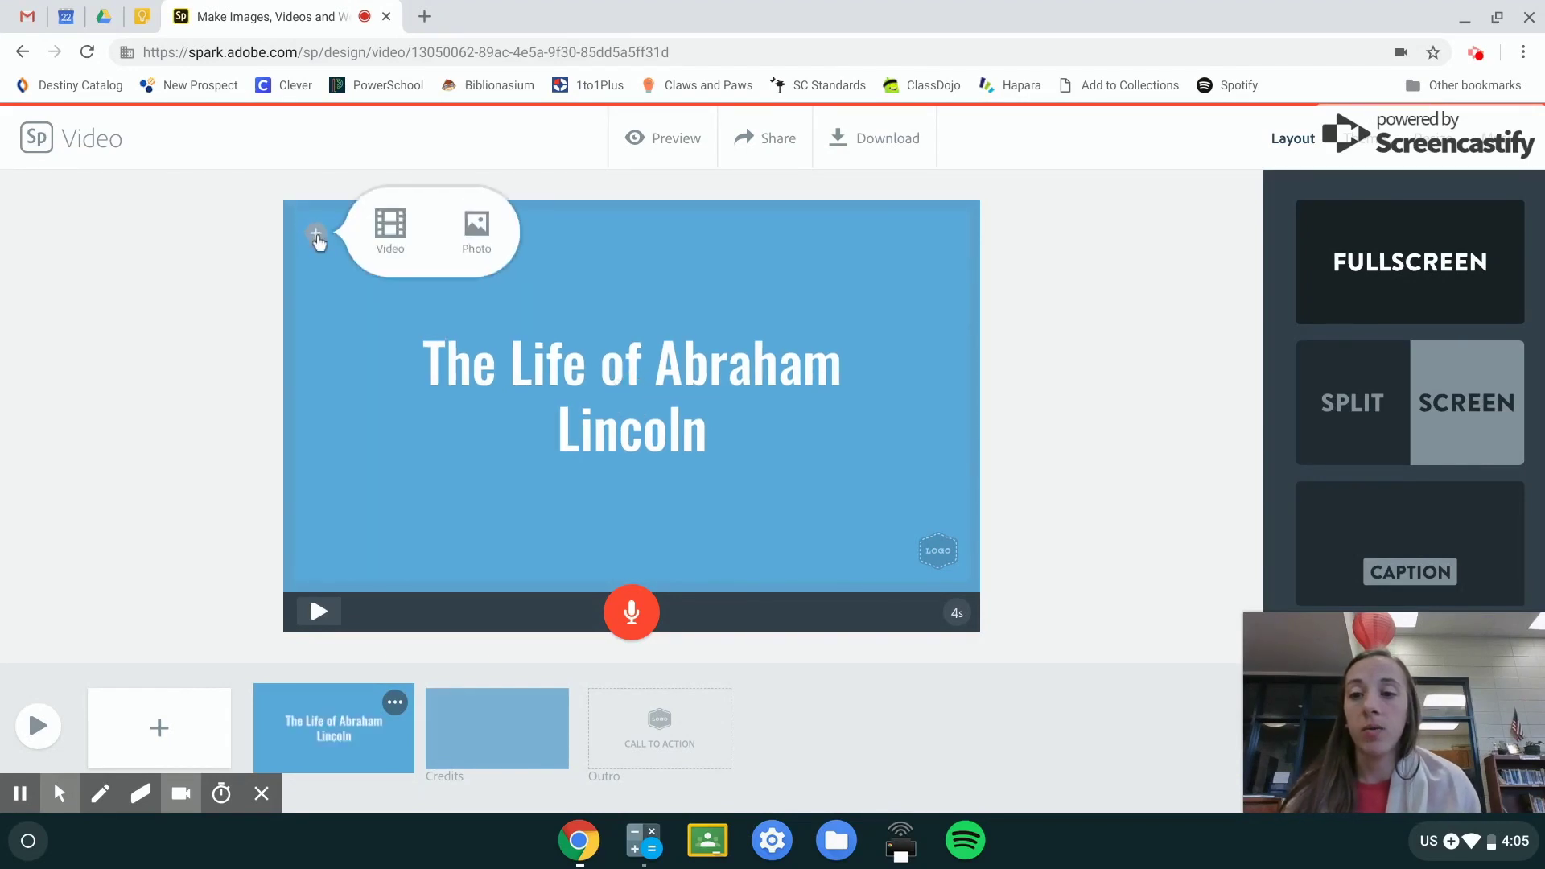
pyautogui.click(488, 235)
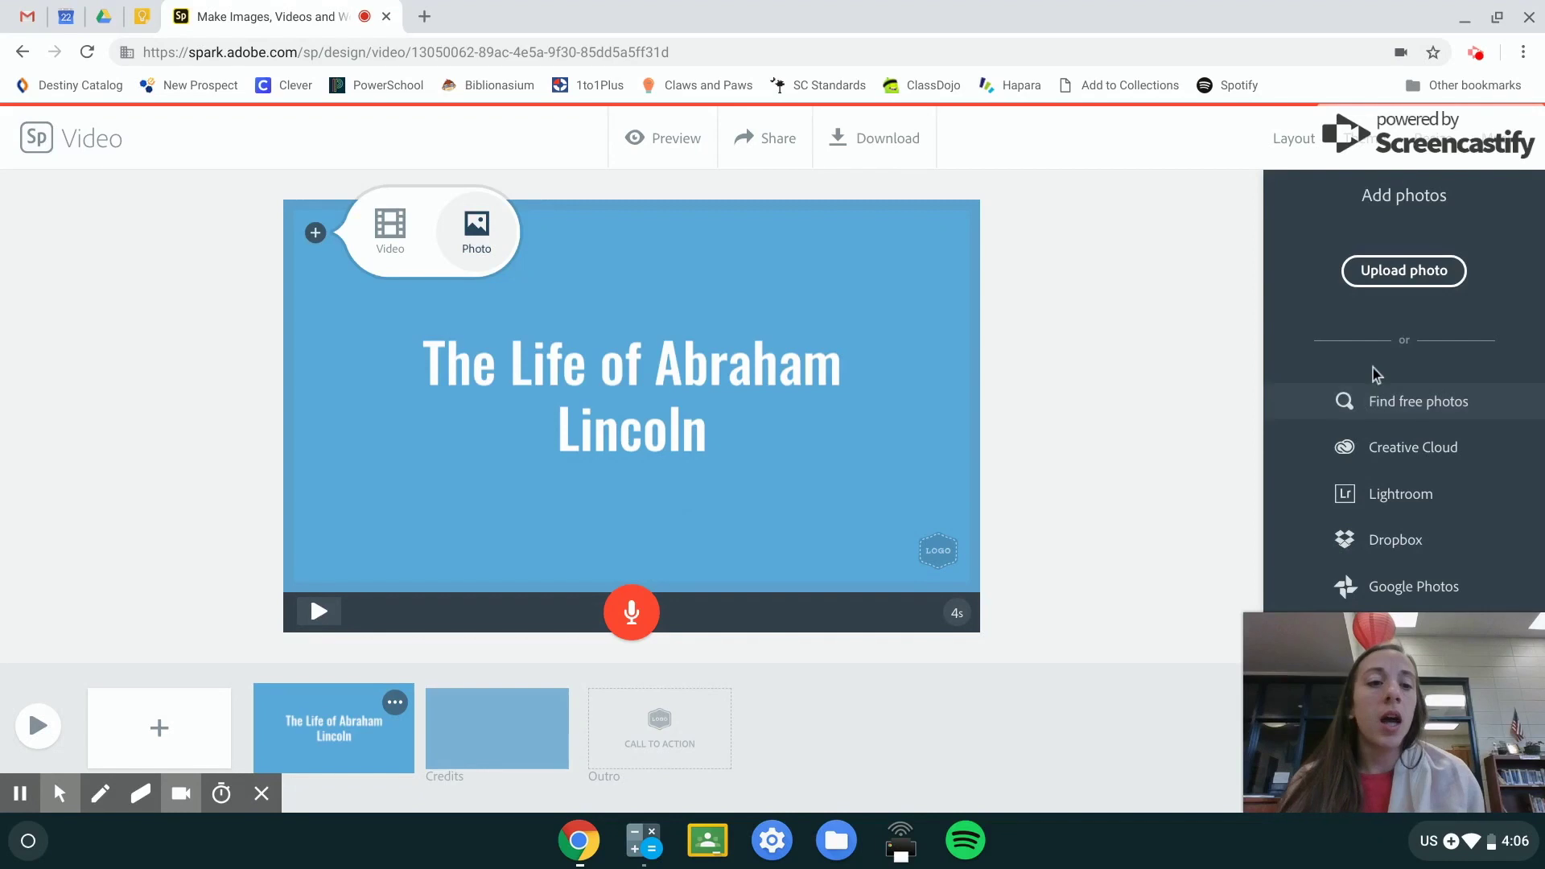
pyautogui.click(1375, 275)
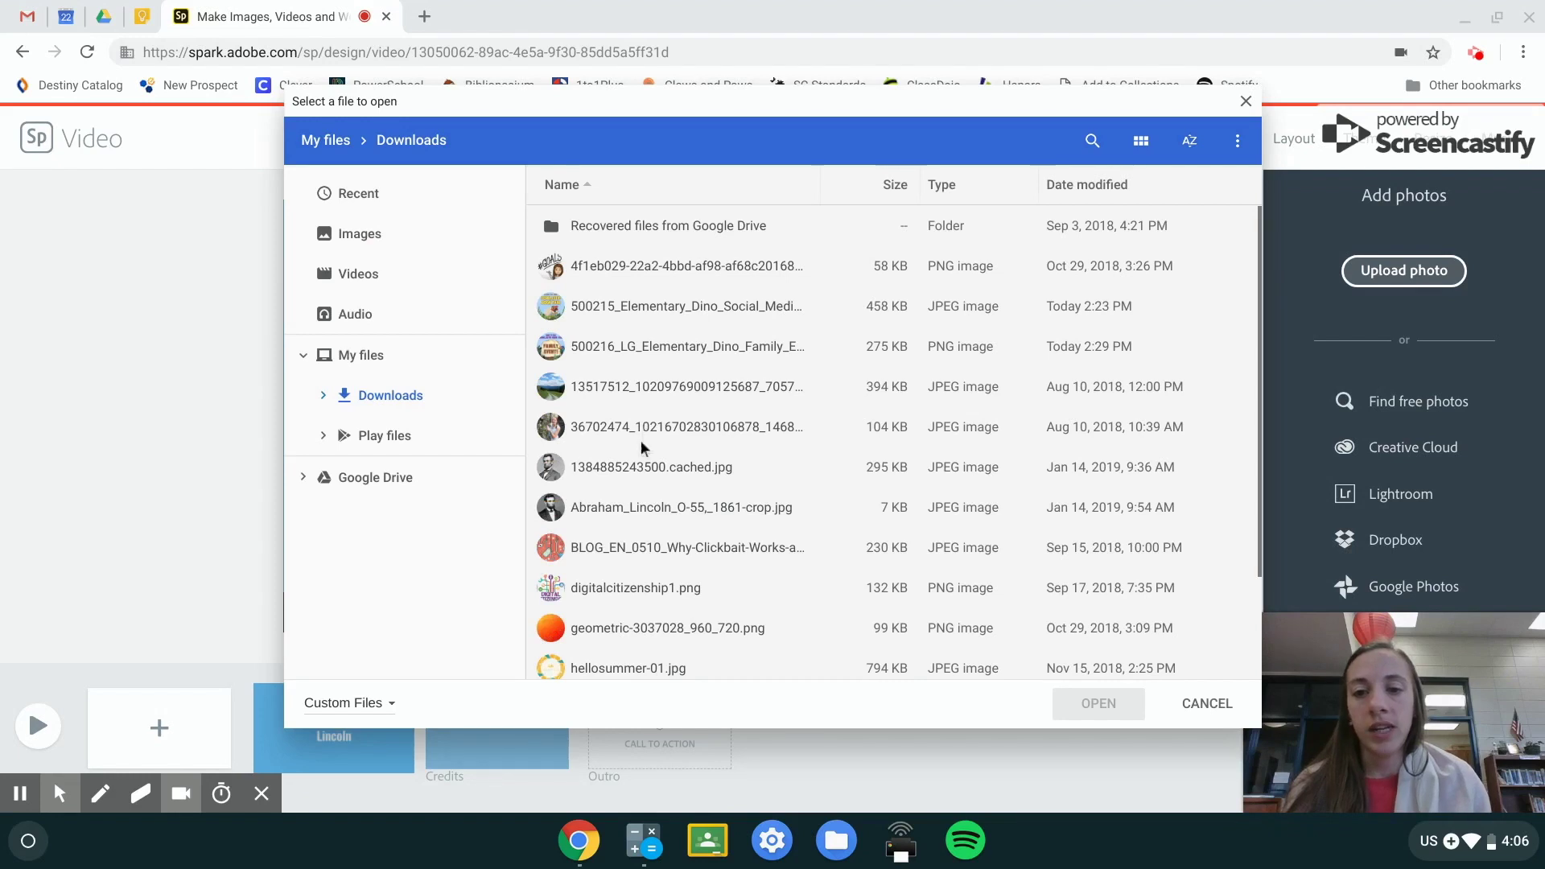
pyautogui.click(616, 465)
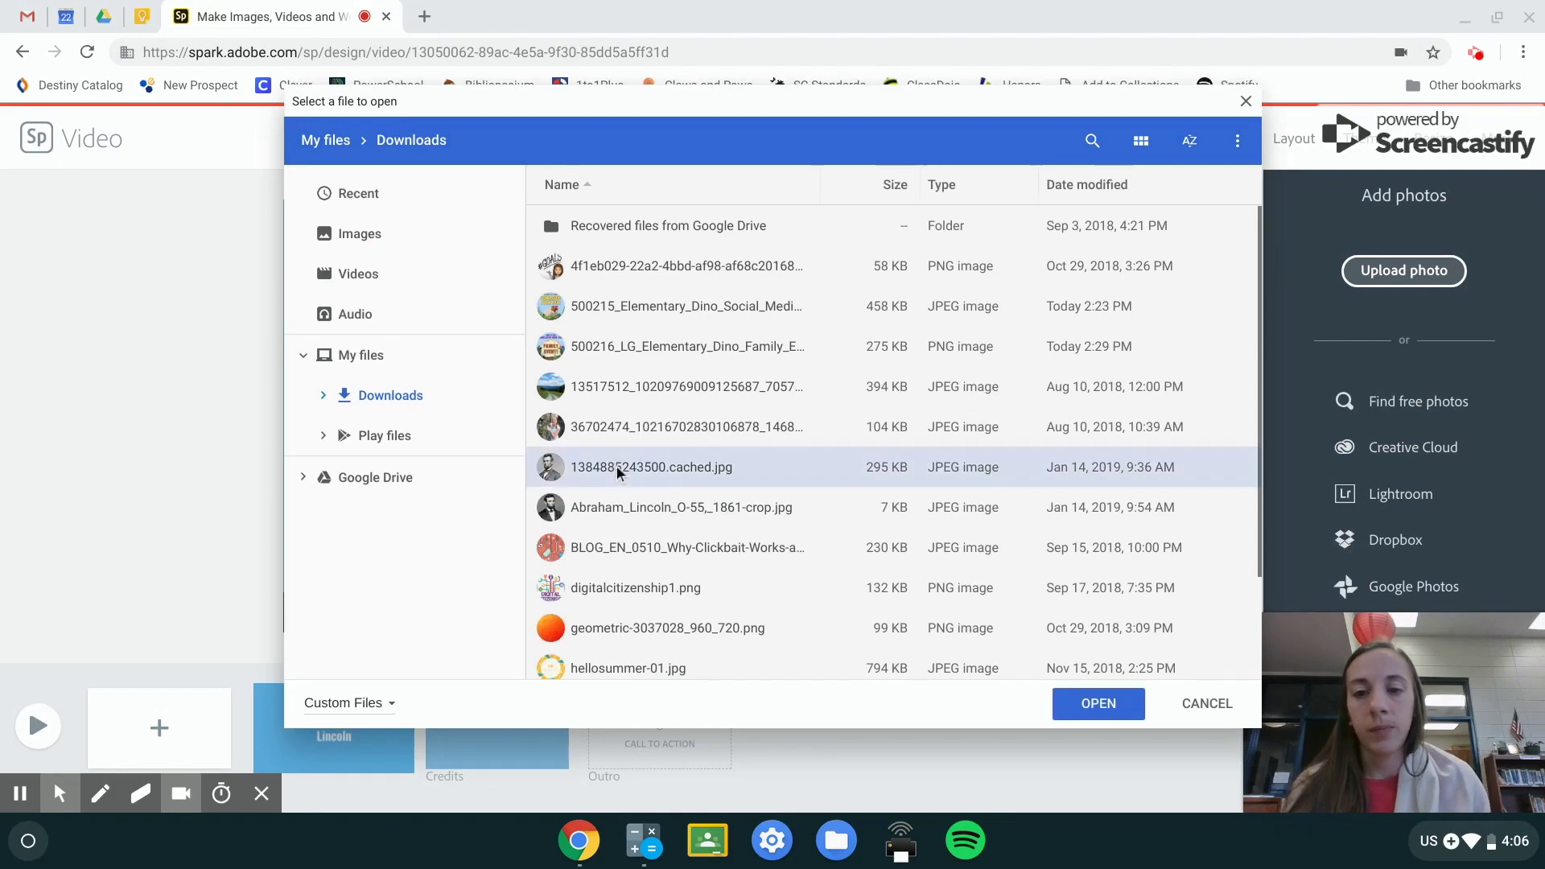
pyautogui.click(1123, 702)
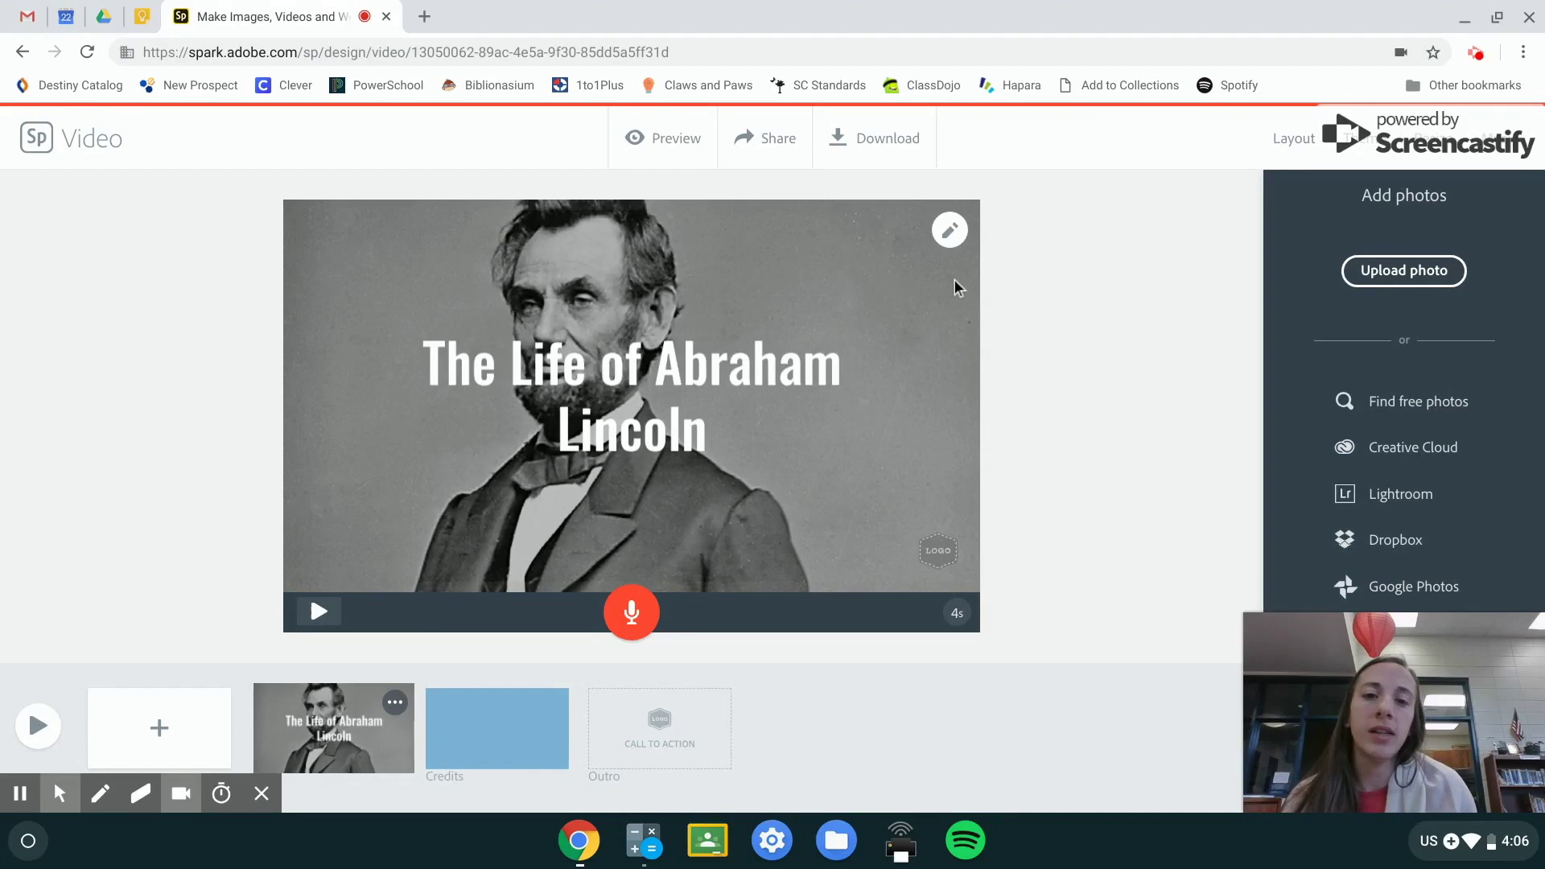
pyautogui.click(950, 236)
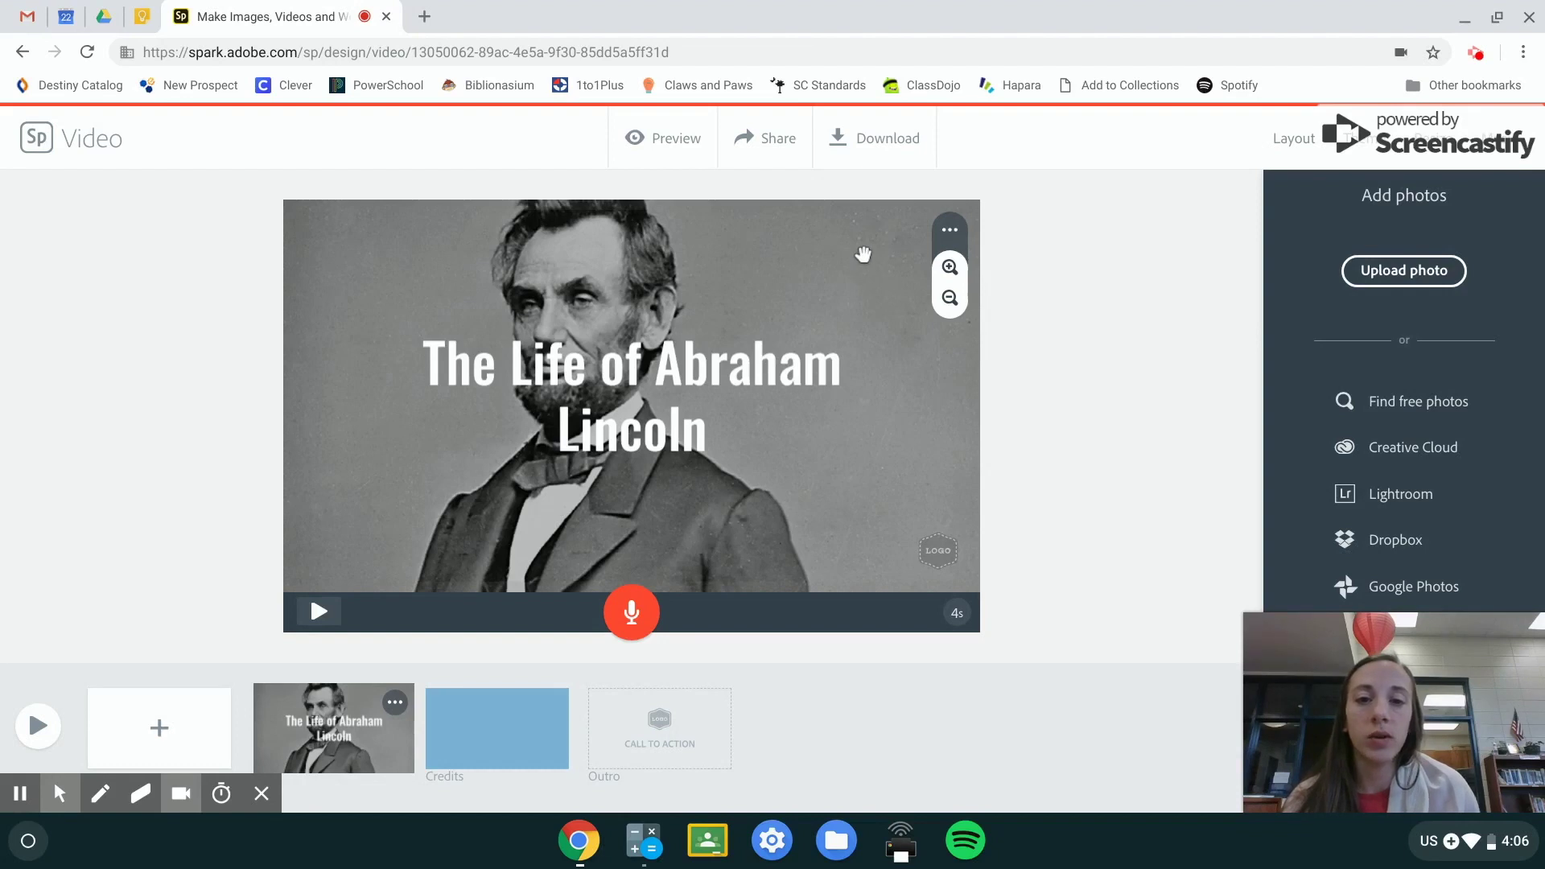
# Step: Shift the photo to frame Lincoln's face and drag the title lower on the slide
pyautogui.moveTo(863, 254); pyautogui.dragTo(859, 295)
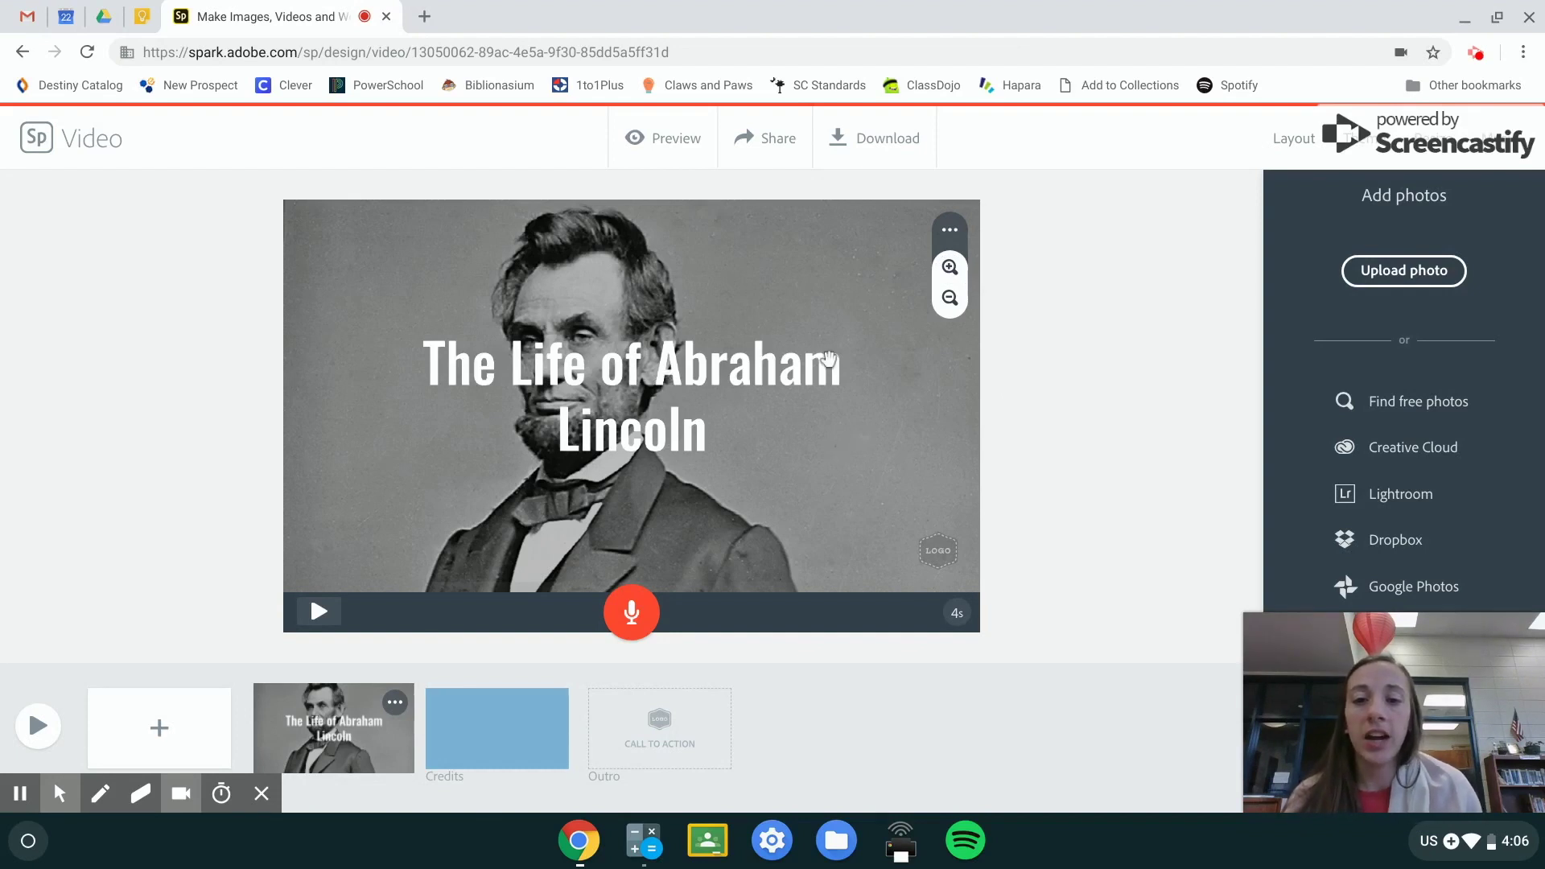
pyautogui.moveTo(654, 374); pyautogui.dragTo(653, 473)
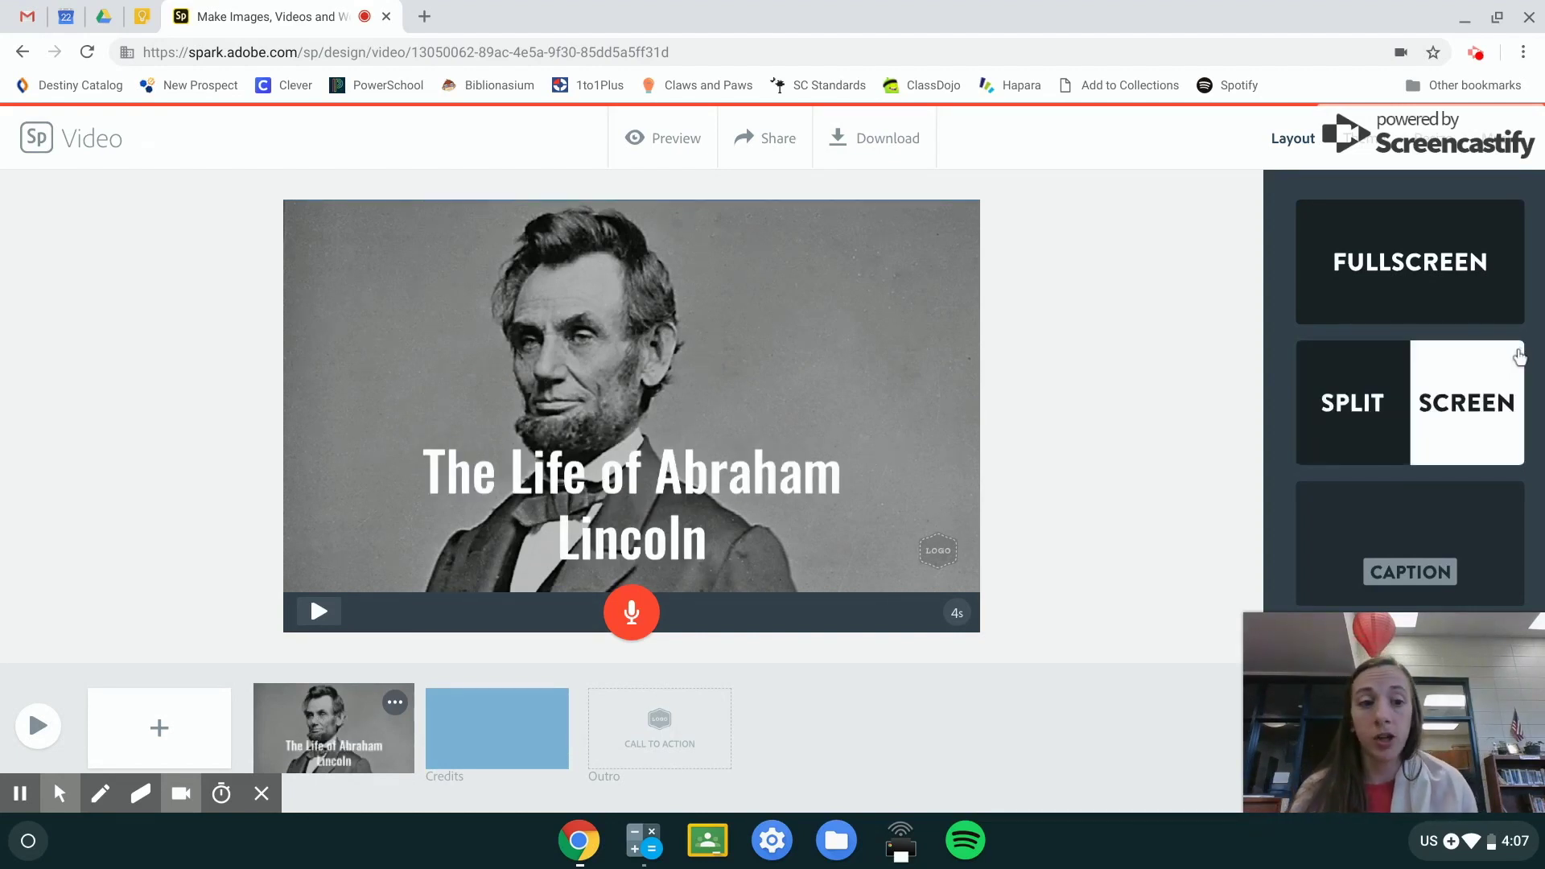
pyautogui.click(1471, 400)
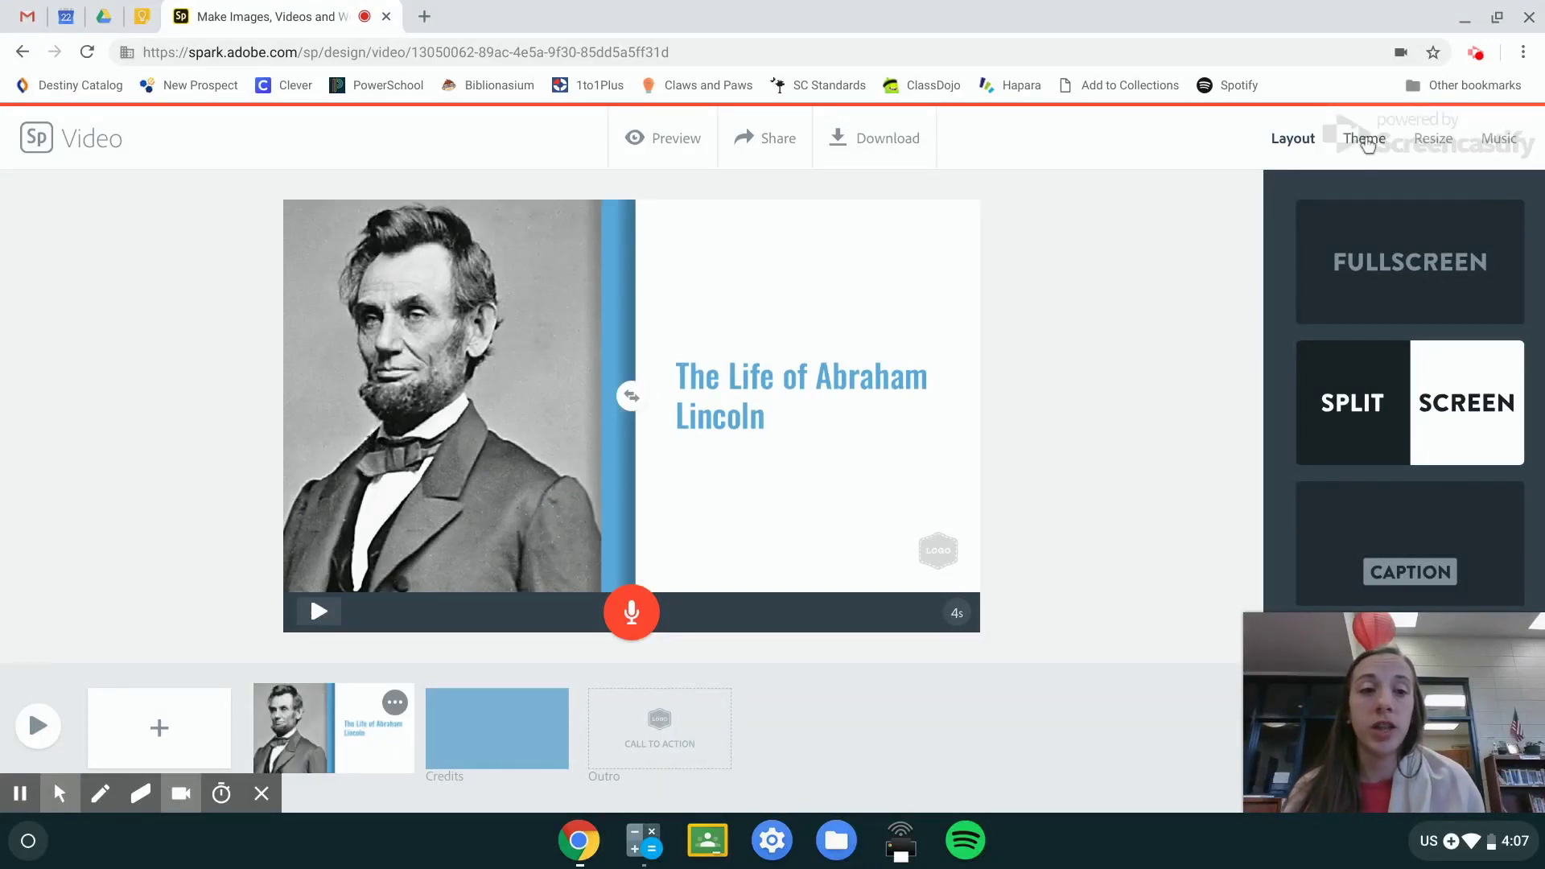
# Step: Switch the title slide to the Caption layout and select the title text
pyautogui.click(1390, 530)
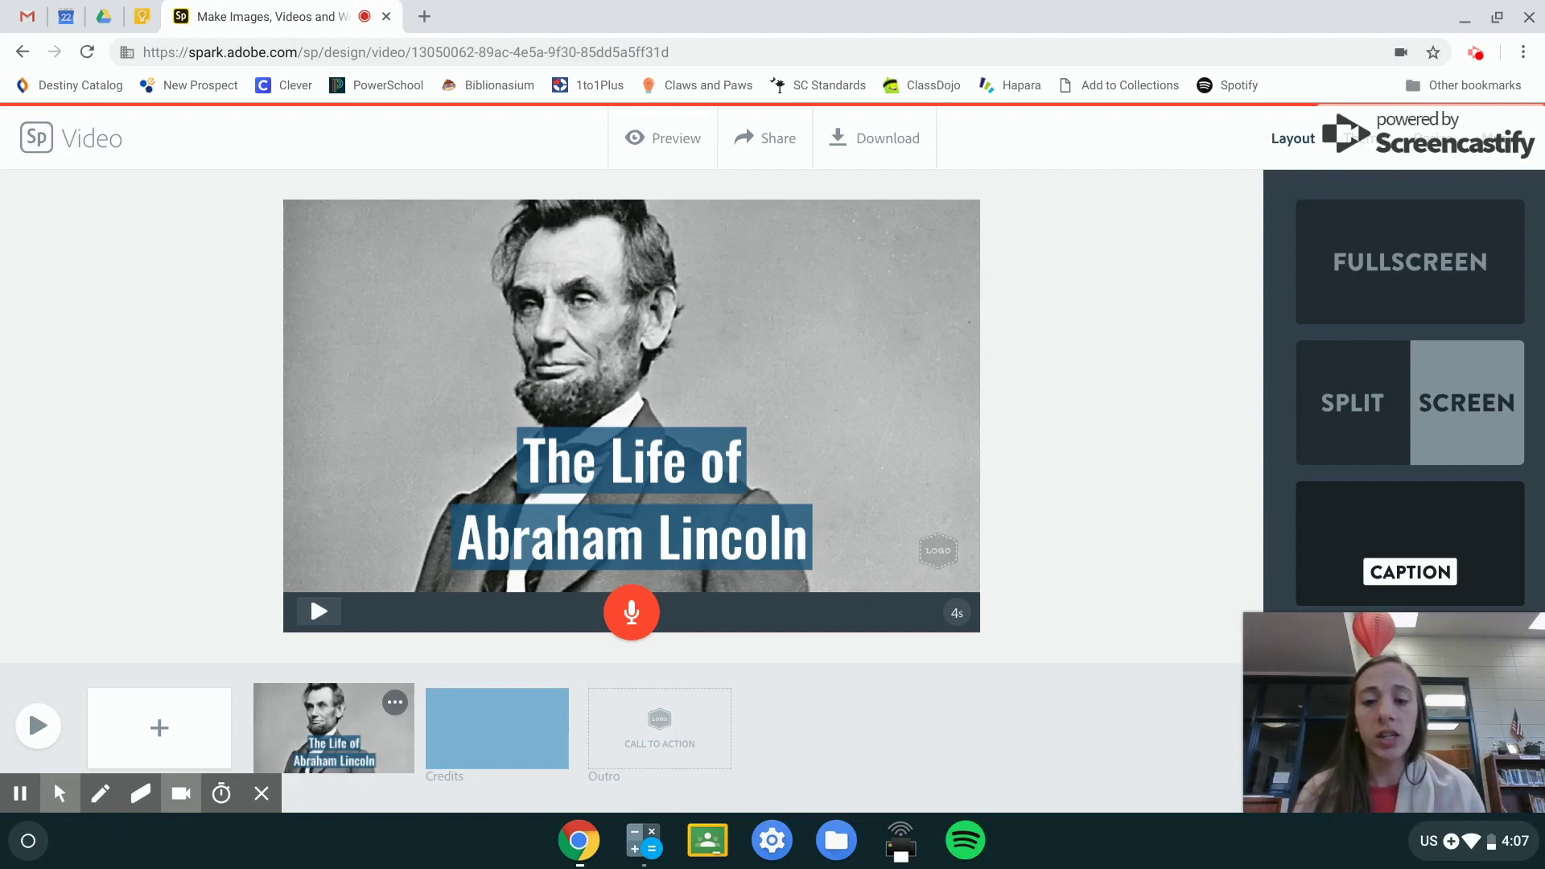
pyautogui.click(614, 470)
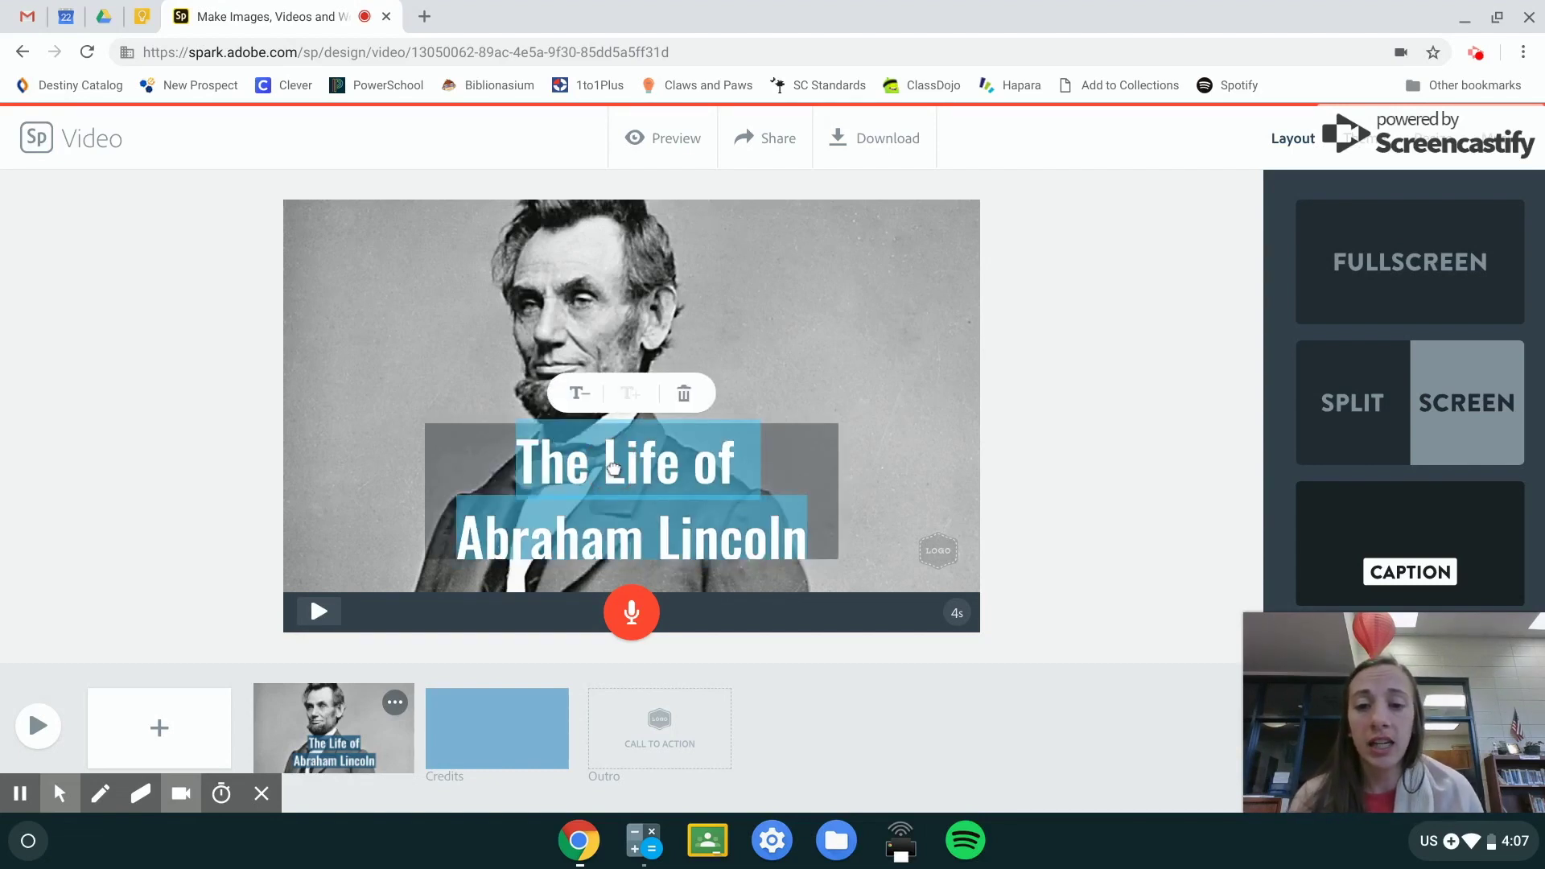
pyautogui.click(580, 396)
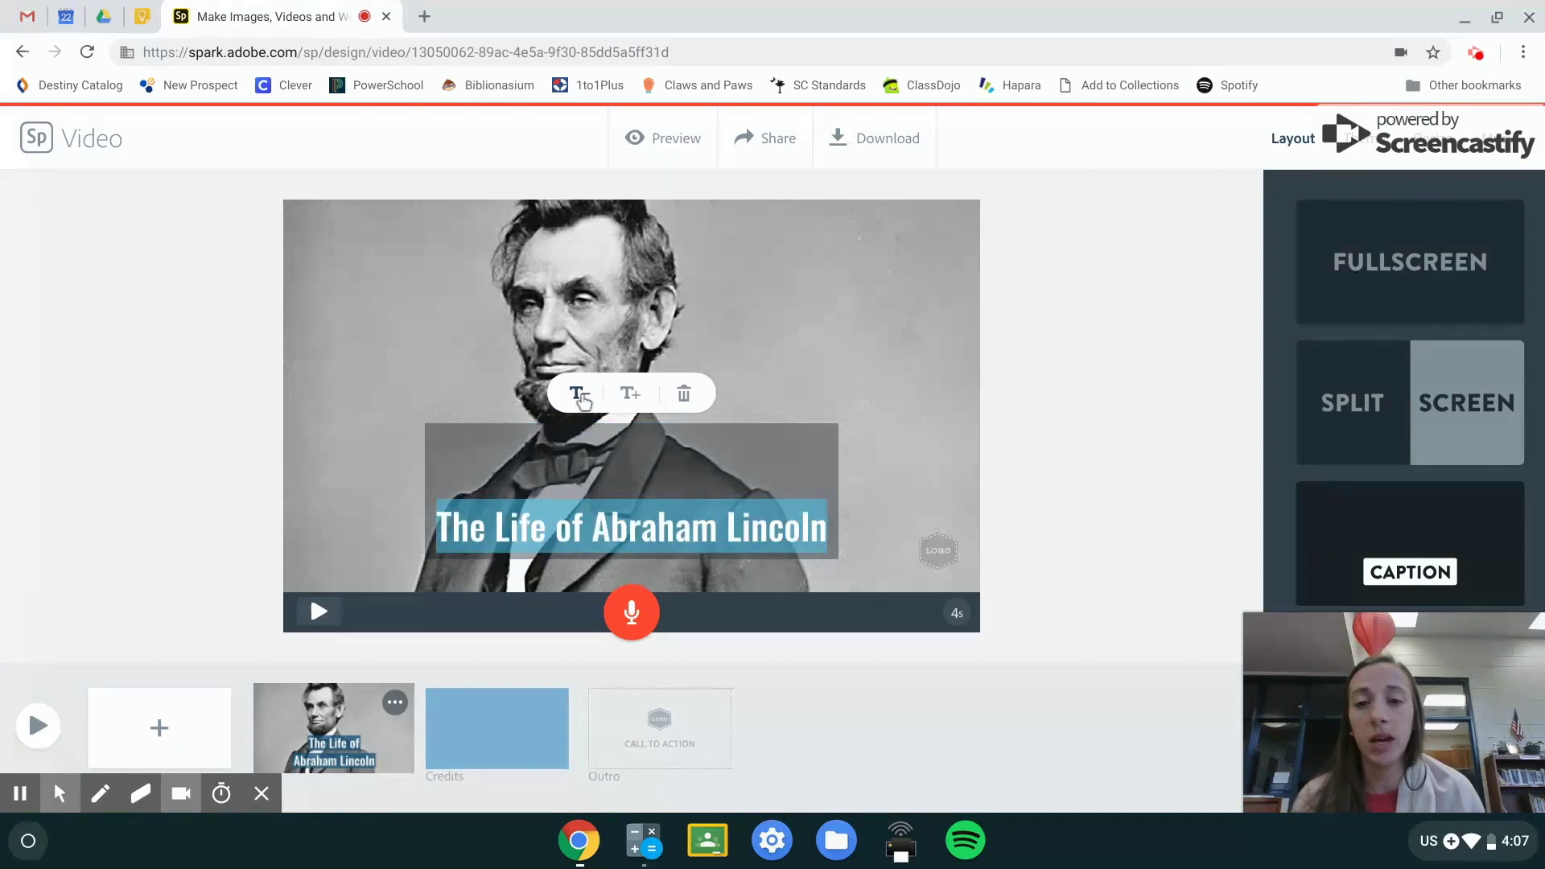
pyautogui.click(627, 394)
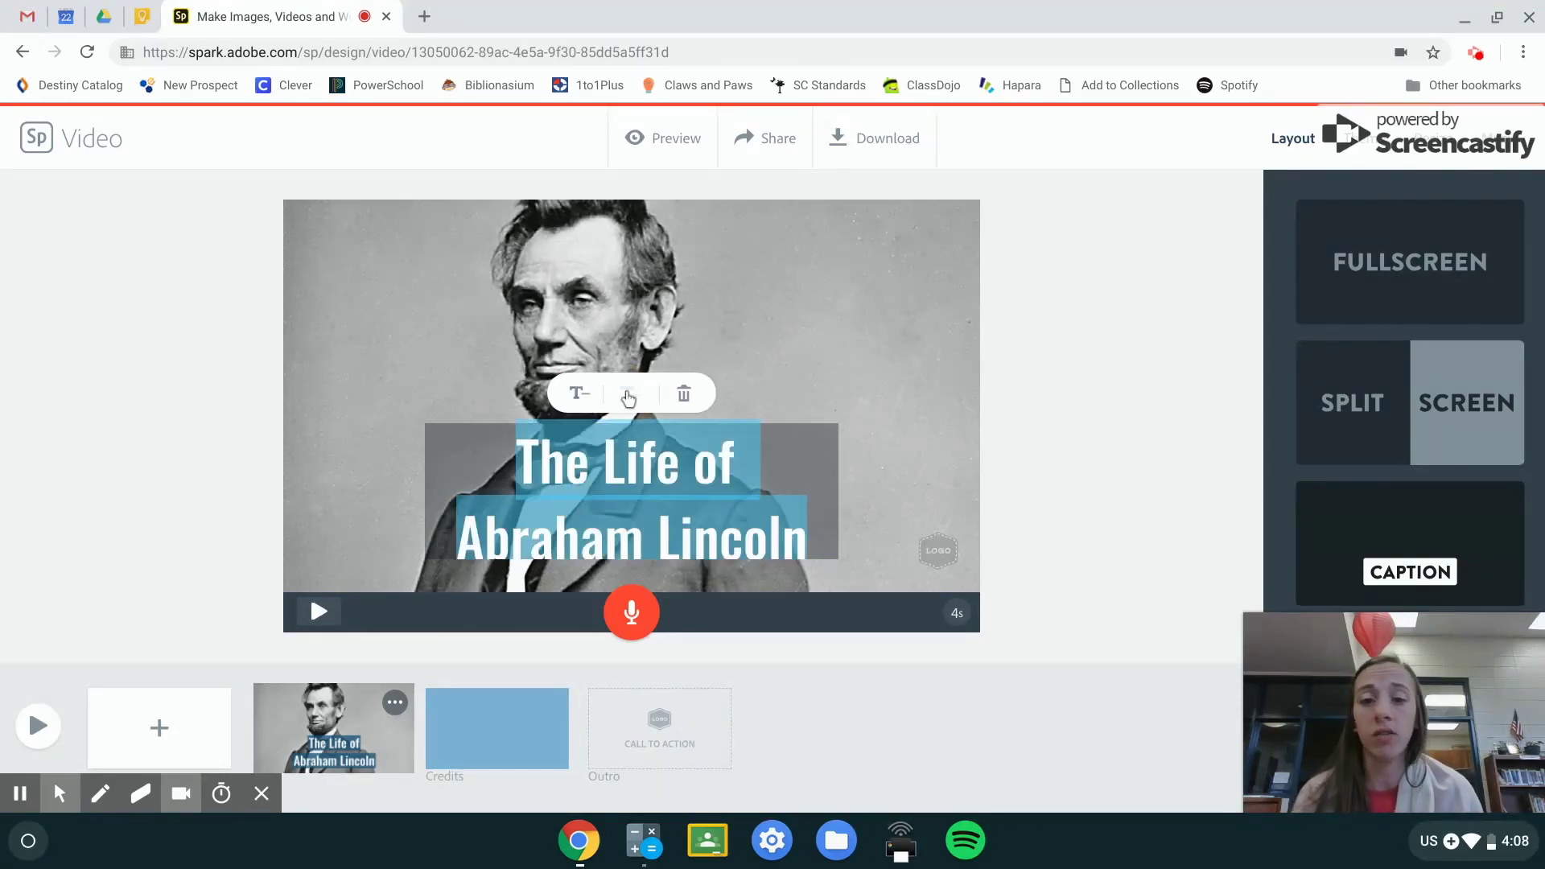
pyautogui.click(1084, 455)
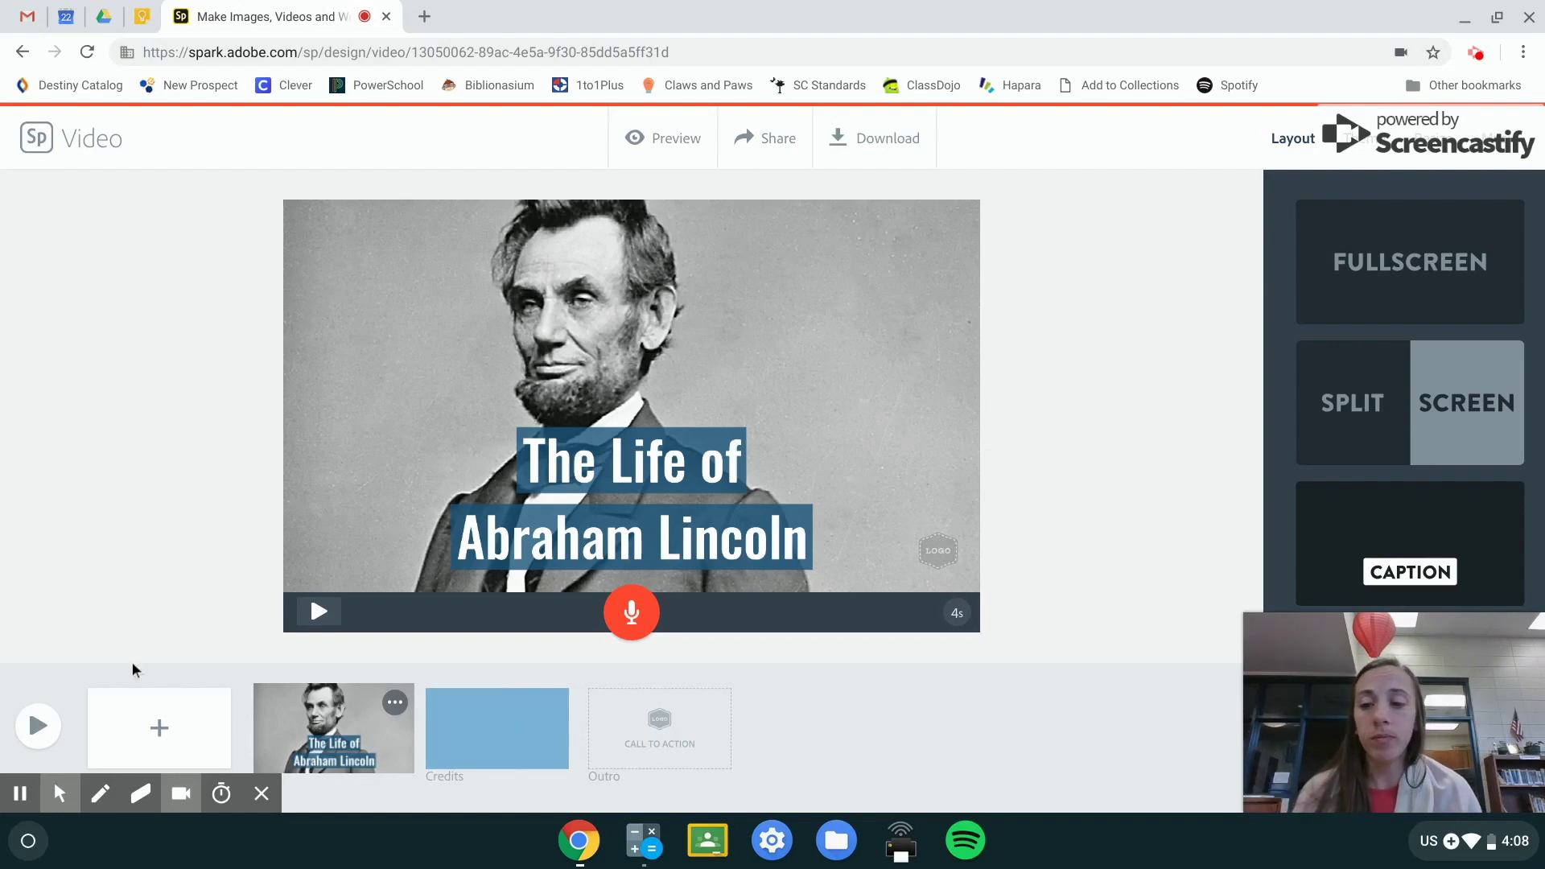
# Step: Add a new text slide reading 'Lincoln was born on February 12, 1809.'
pyautogui.click(157, 738)
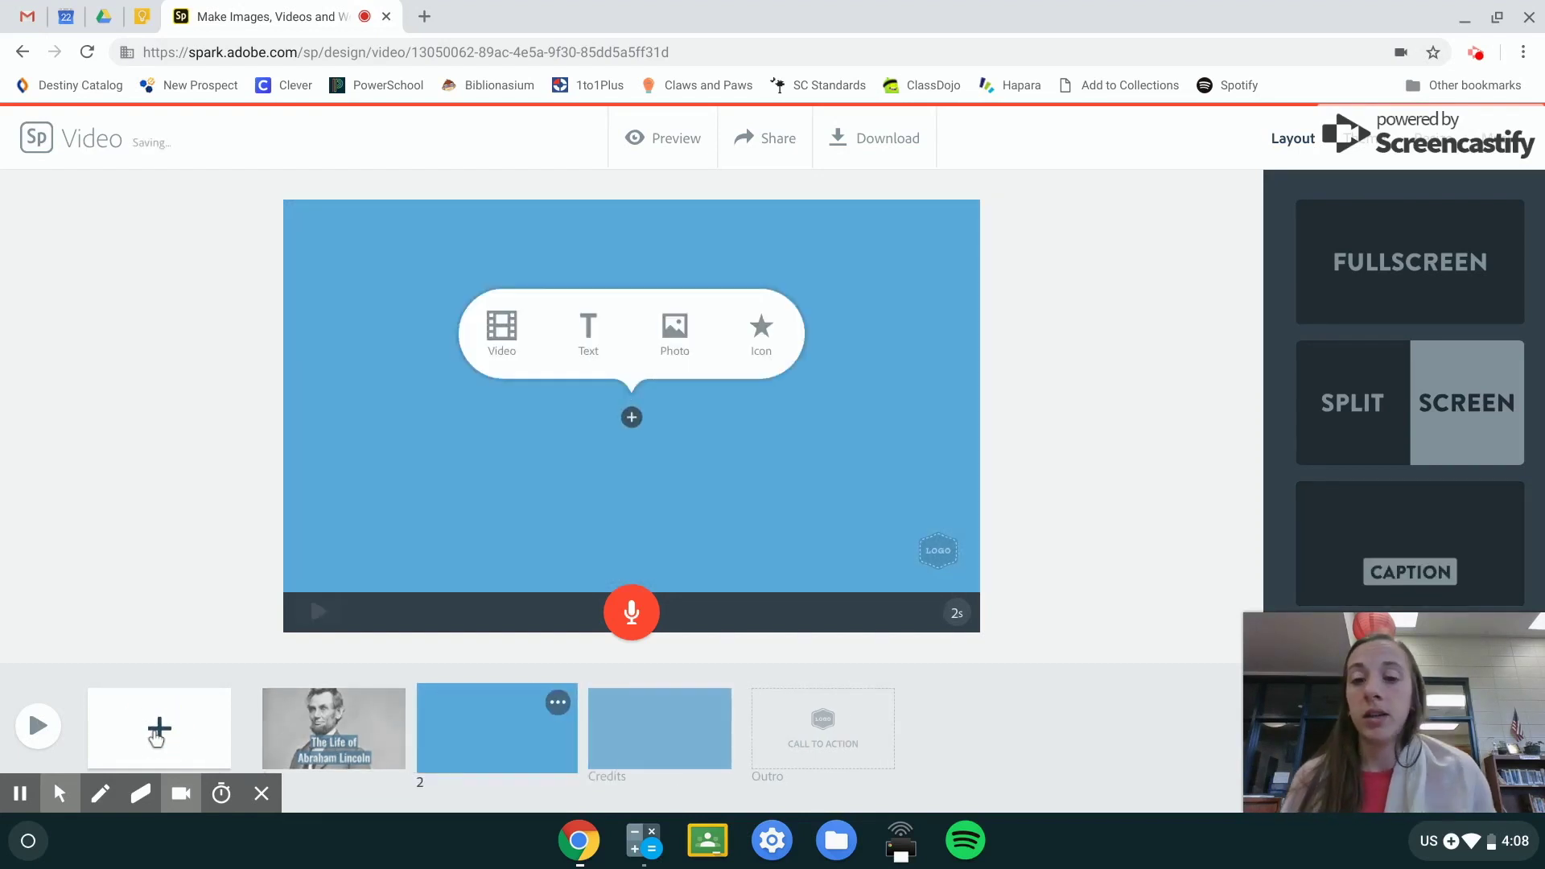
pyautogui.click(592, 345)
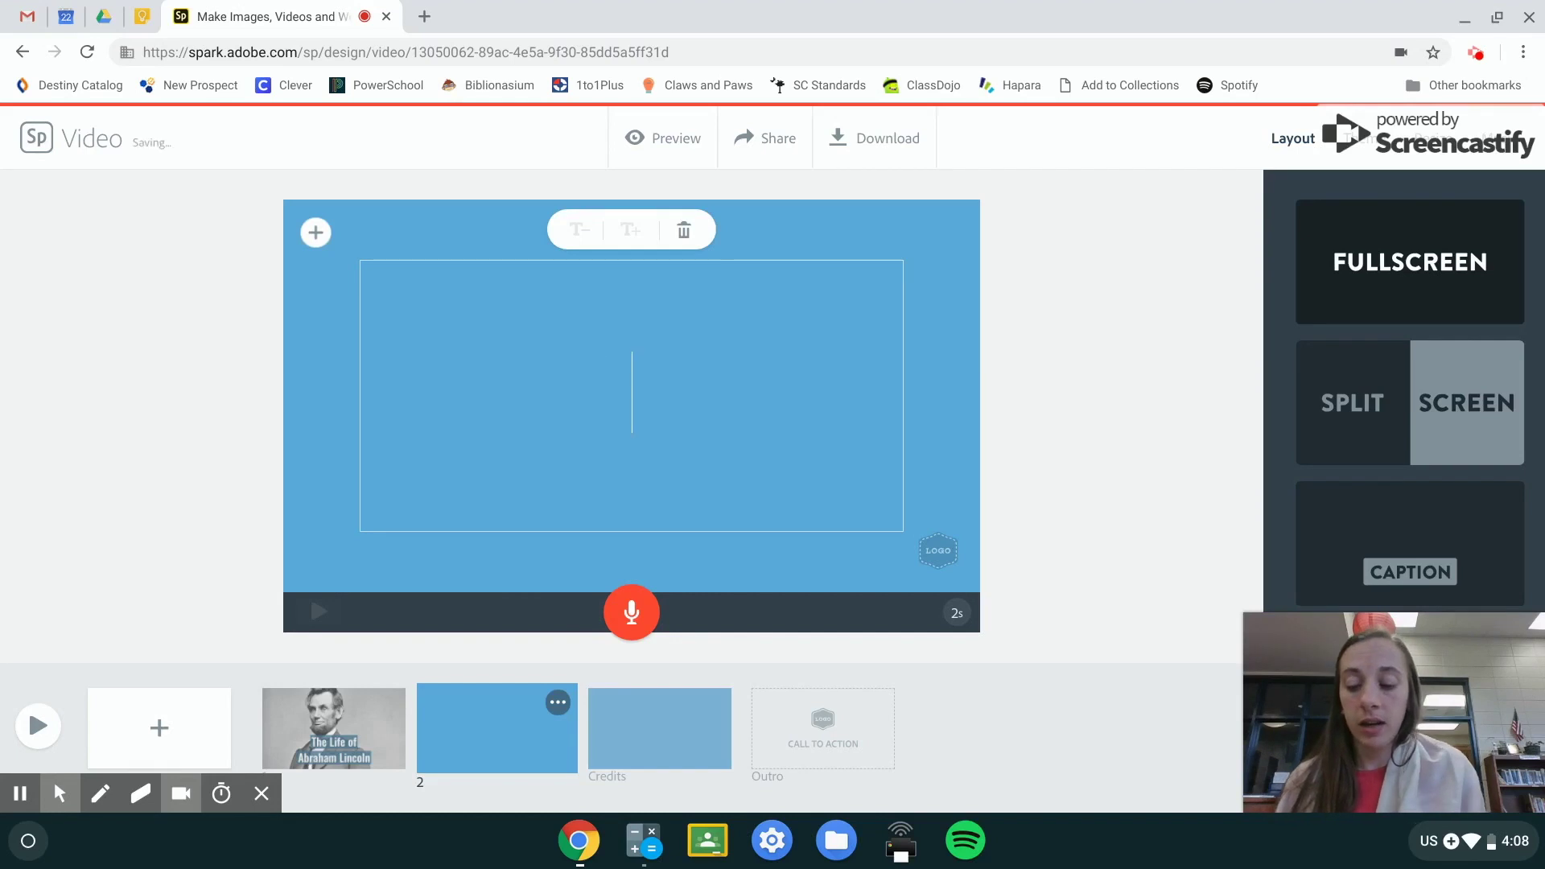
pyautogui.write('Lincoln wa')
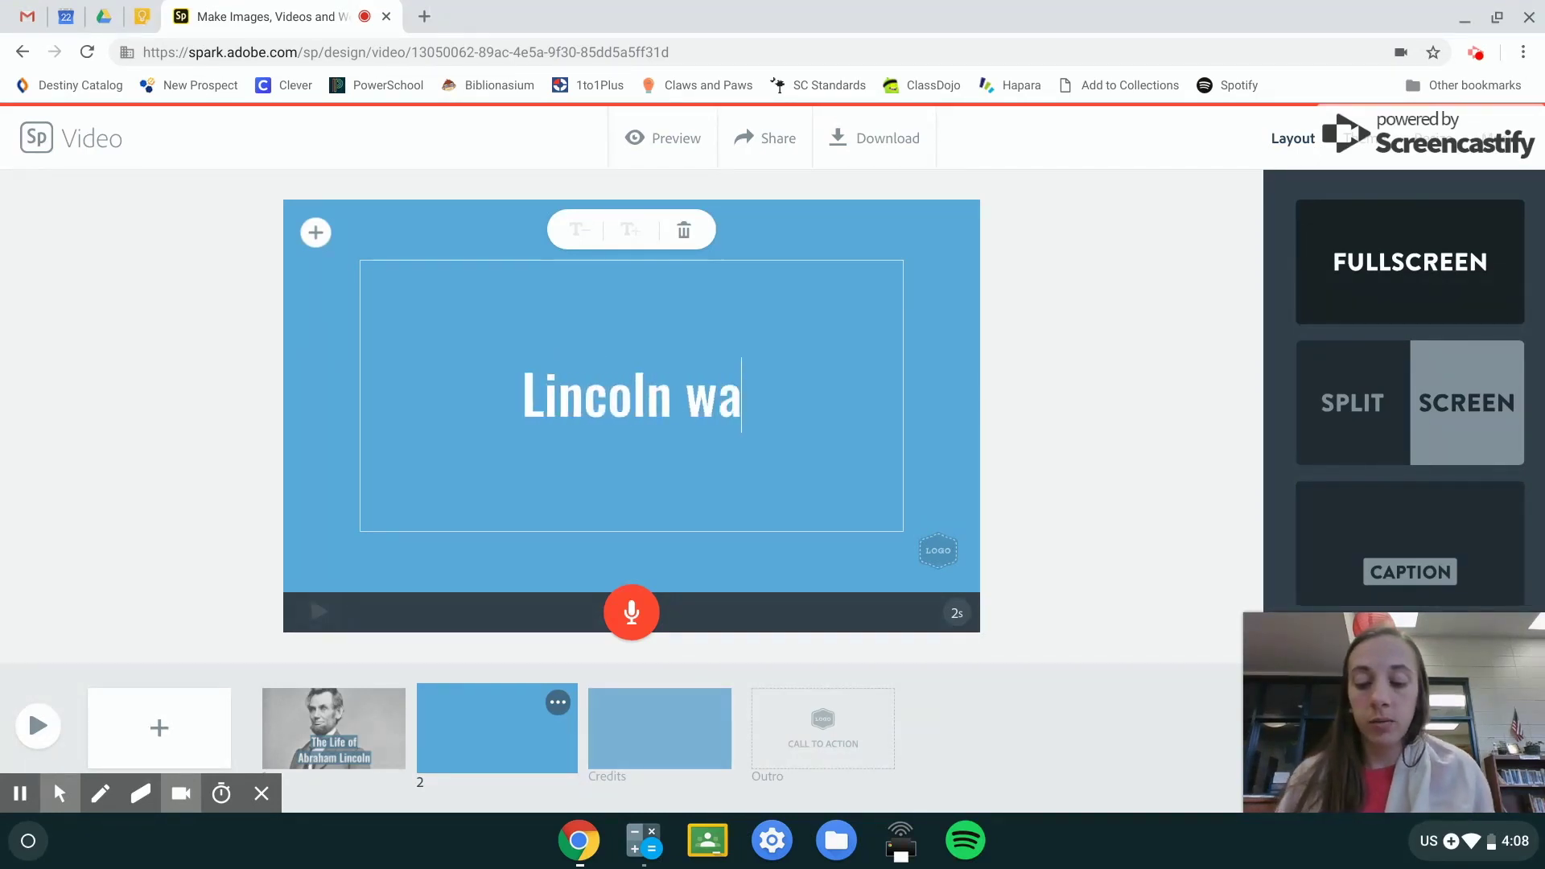
pyautogui.write('s born on F')
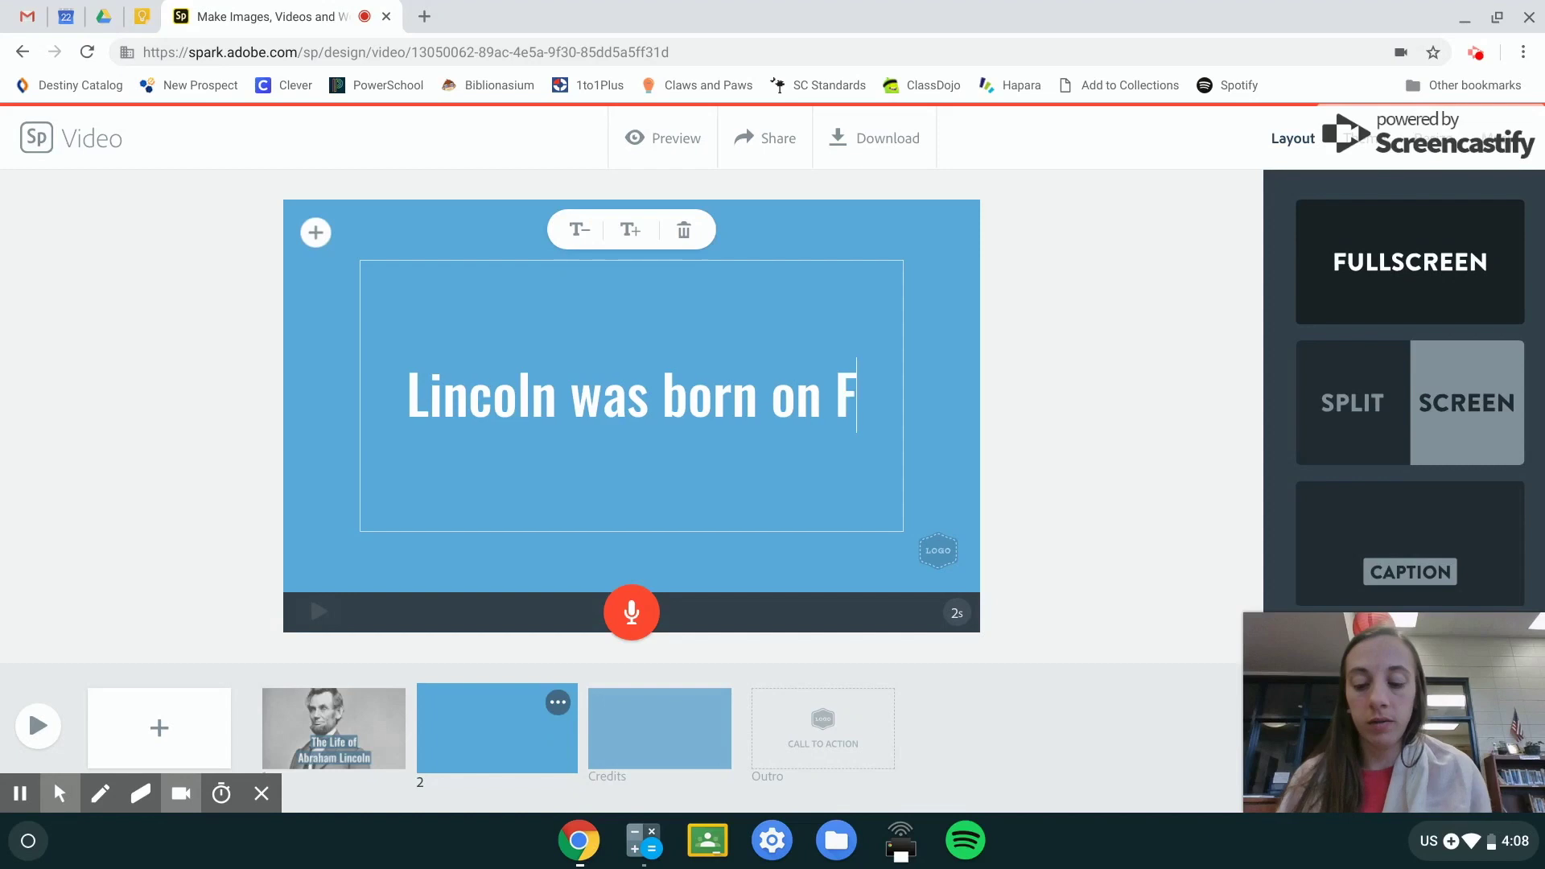
pyautogui.write('ebruary ')
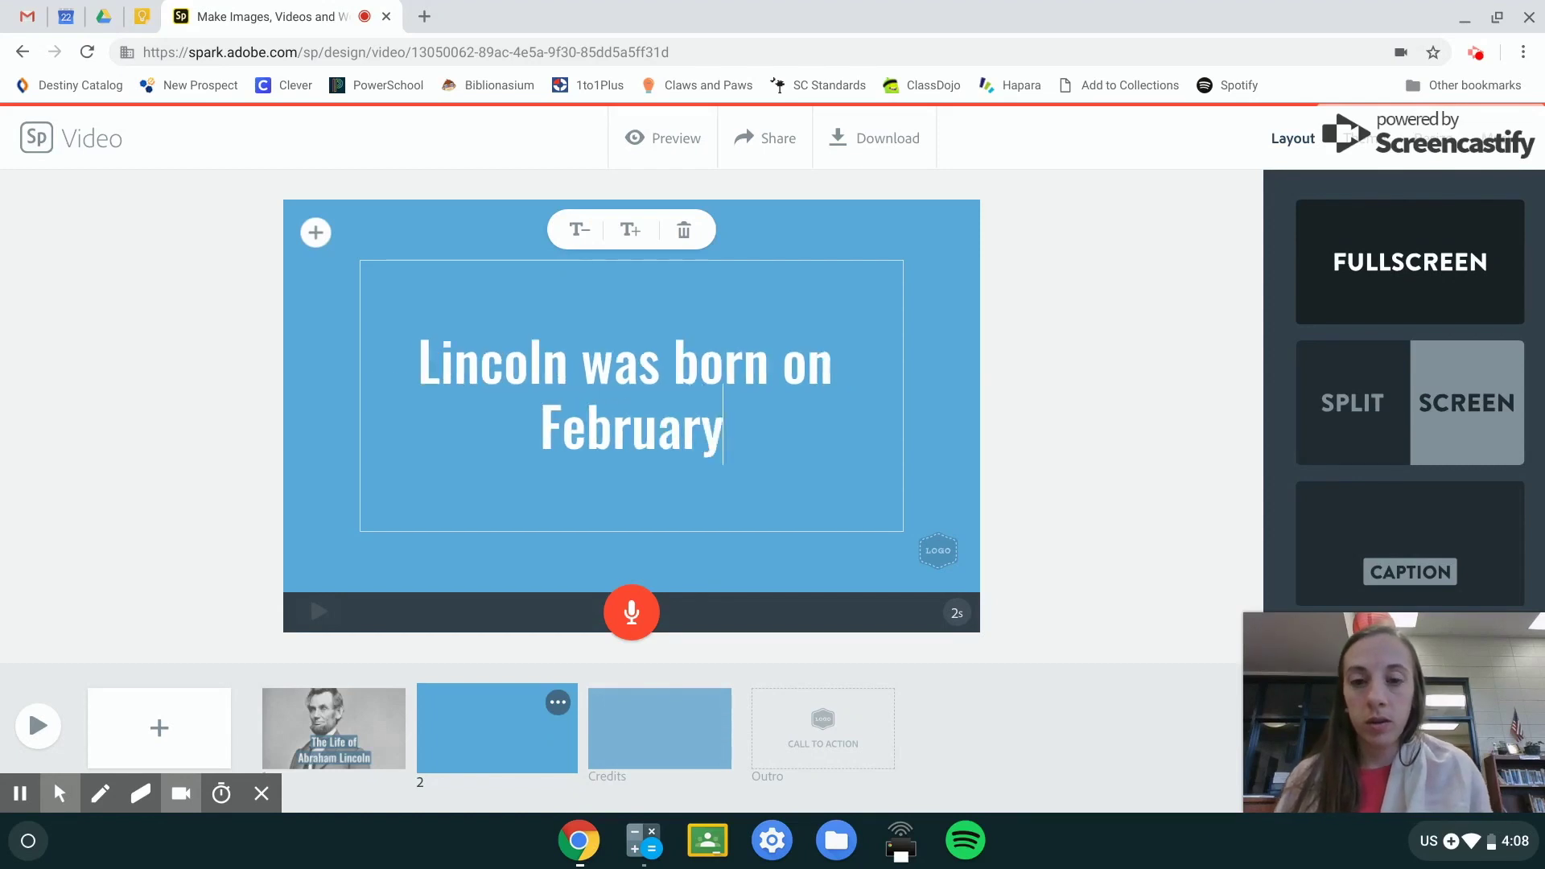
pyautogui.write('12, 18')
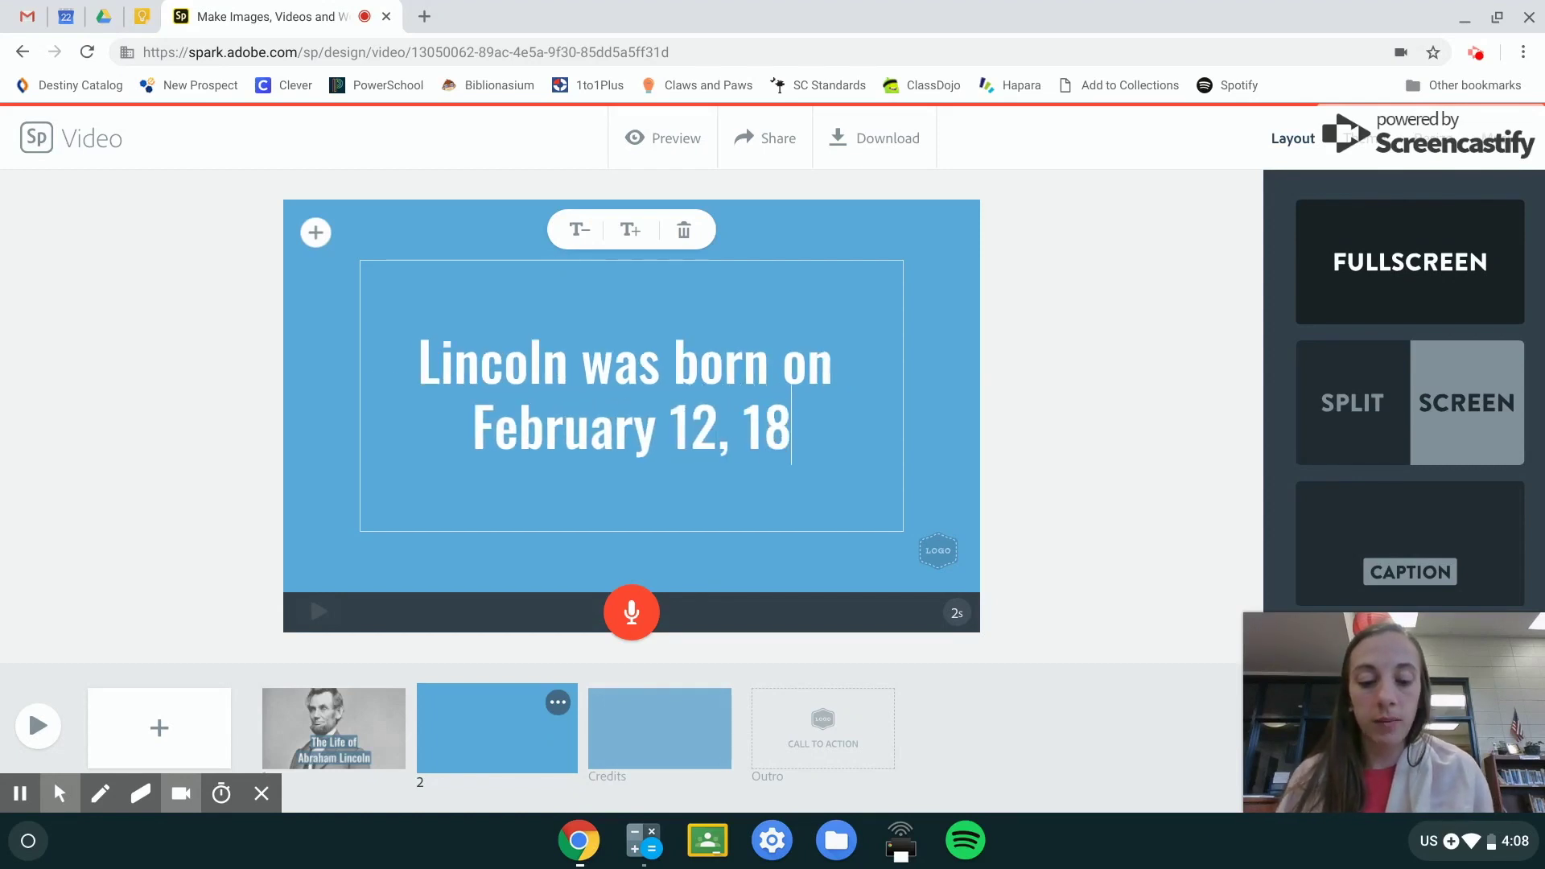
pyautogui.write('09.')
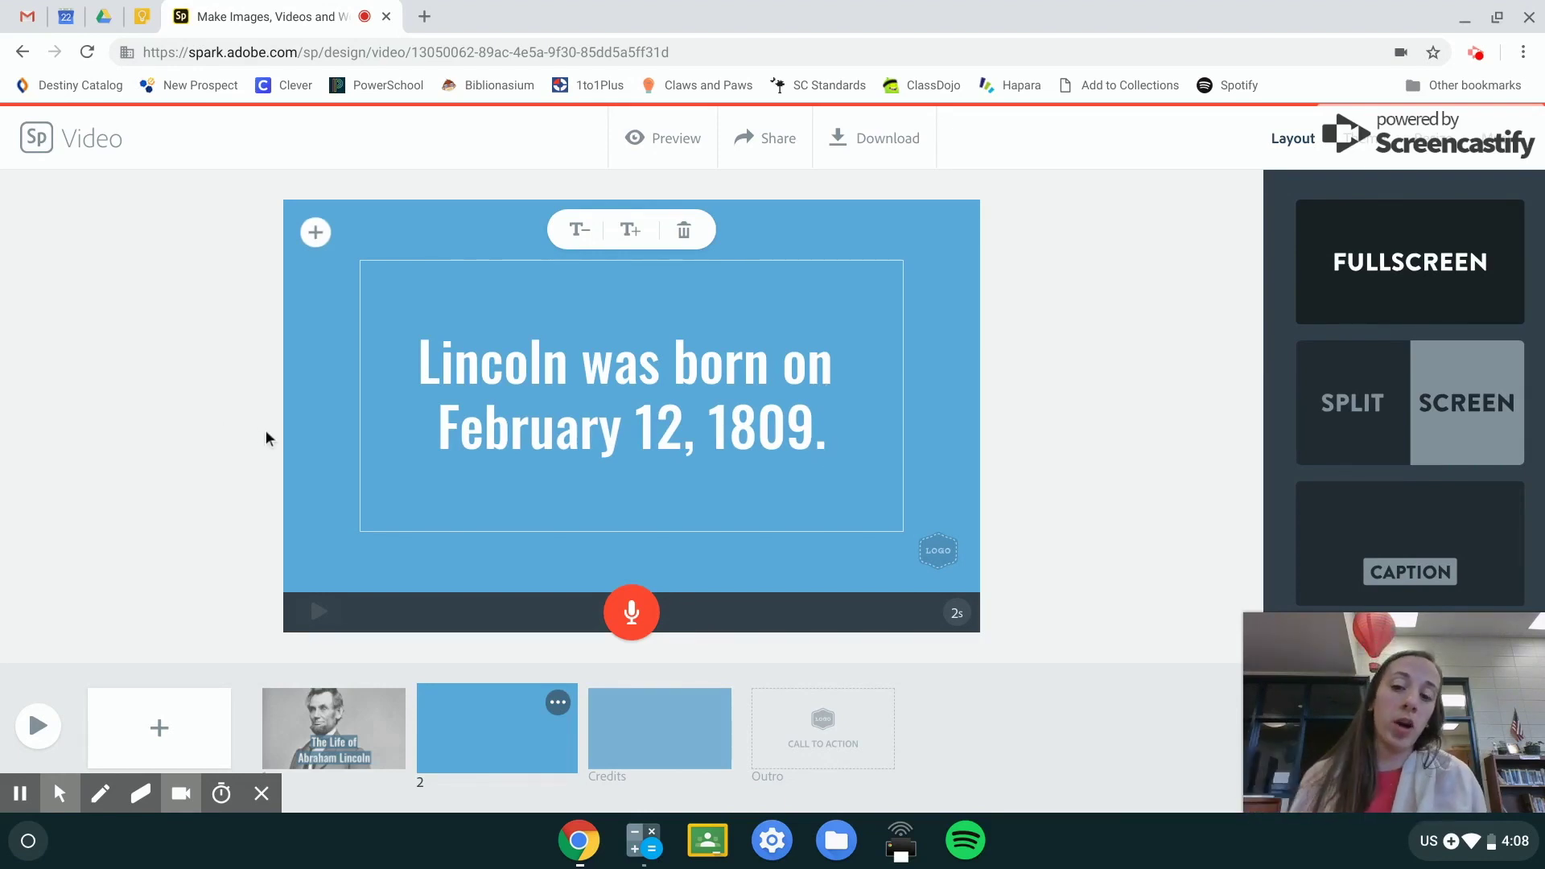
pyautogui.click(324, 726)
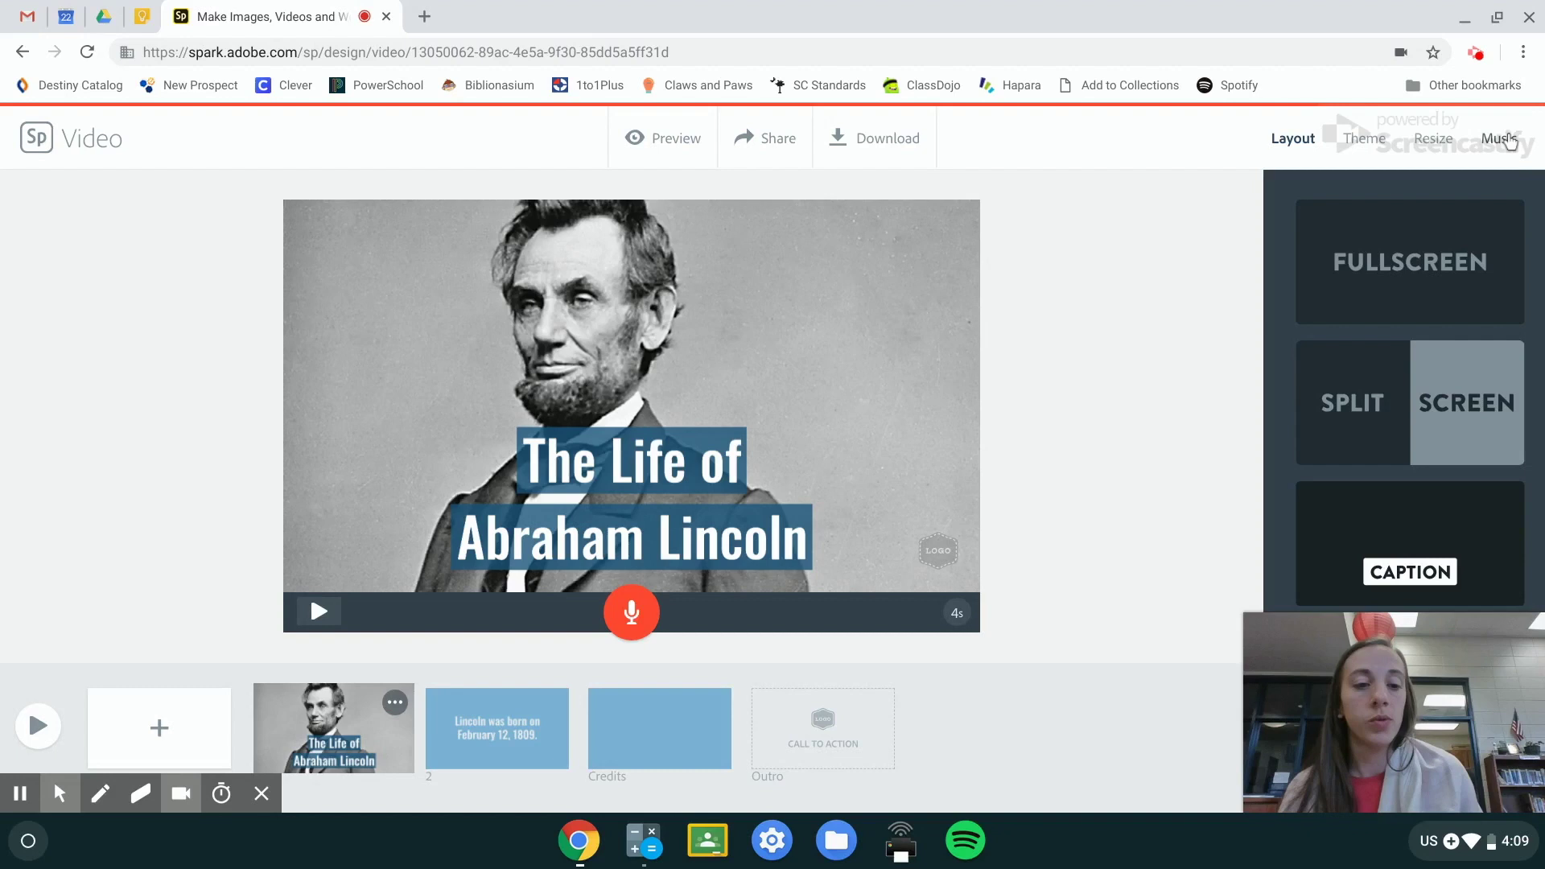
# Step: Open the Music options, with music on and the Uplifting track Sunlit Valley selected
pyautogui.click(1506, 140)
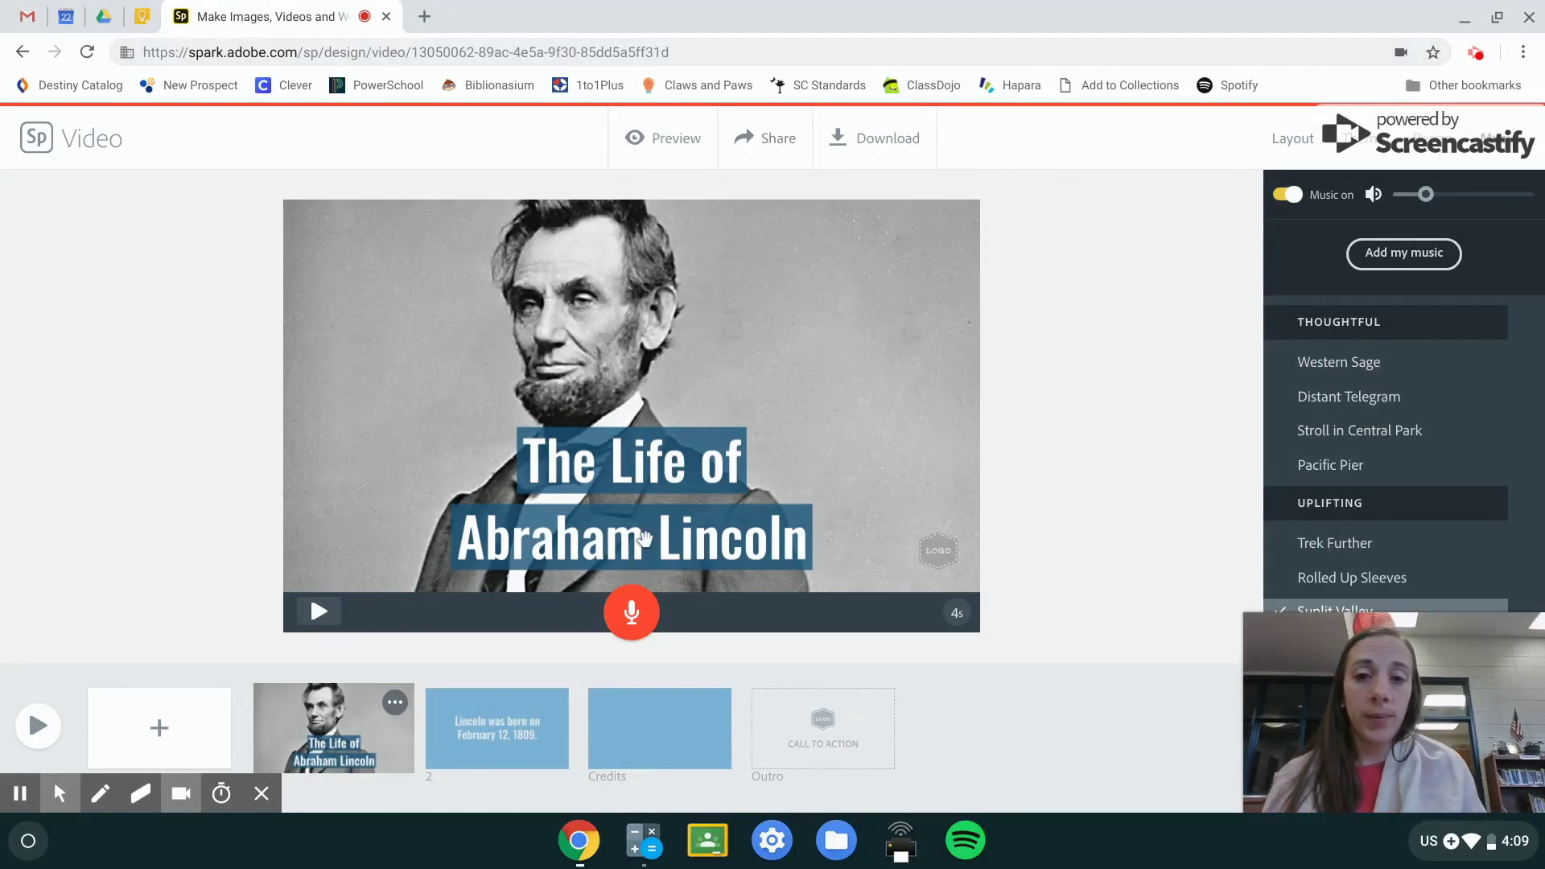
# Step: Start publishing the video titled Abraham Lincoln
pyautogui.click(749, 158)
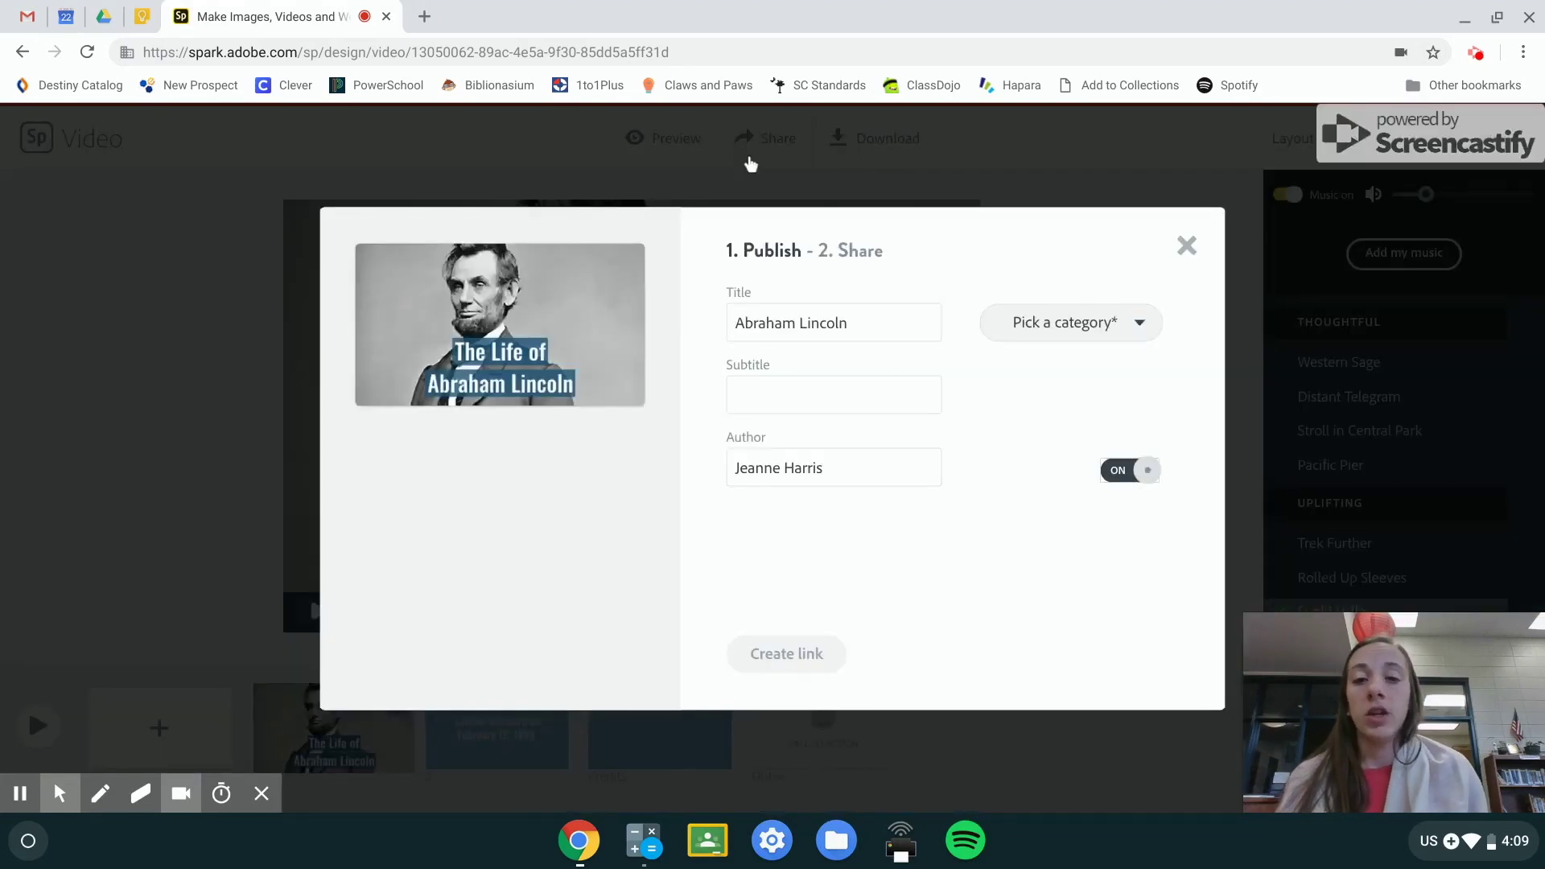
# Step: Set the Abraham Lincoln video's category to Education and create its shareable link
pyautogui.click(1069, 327)
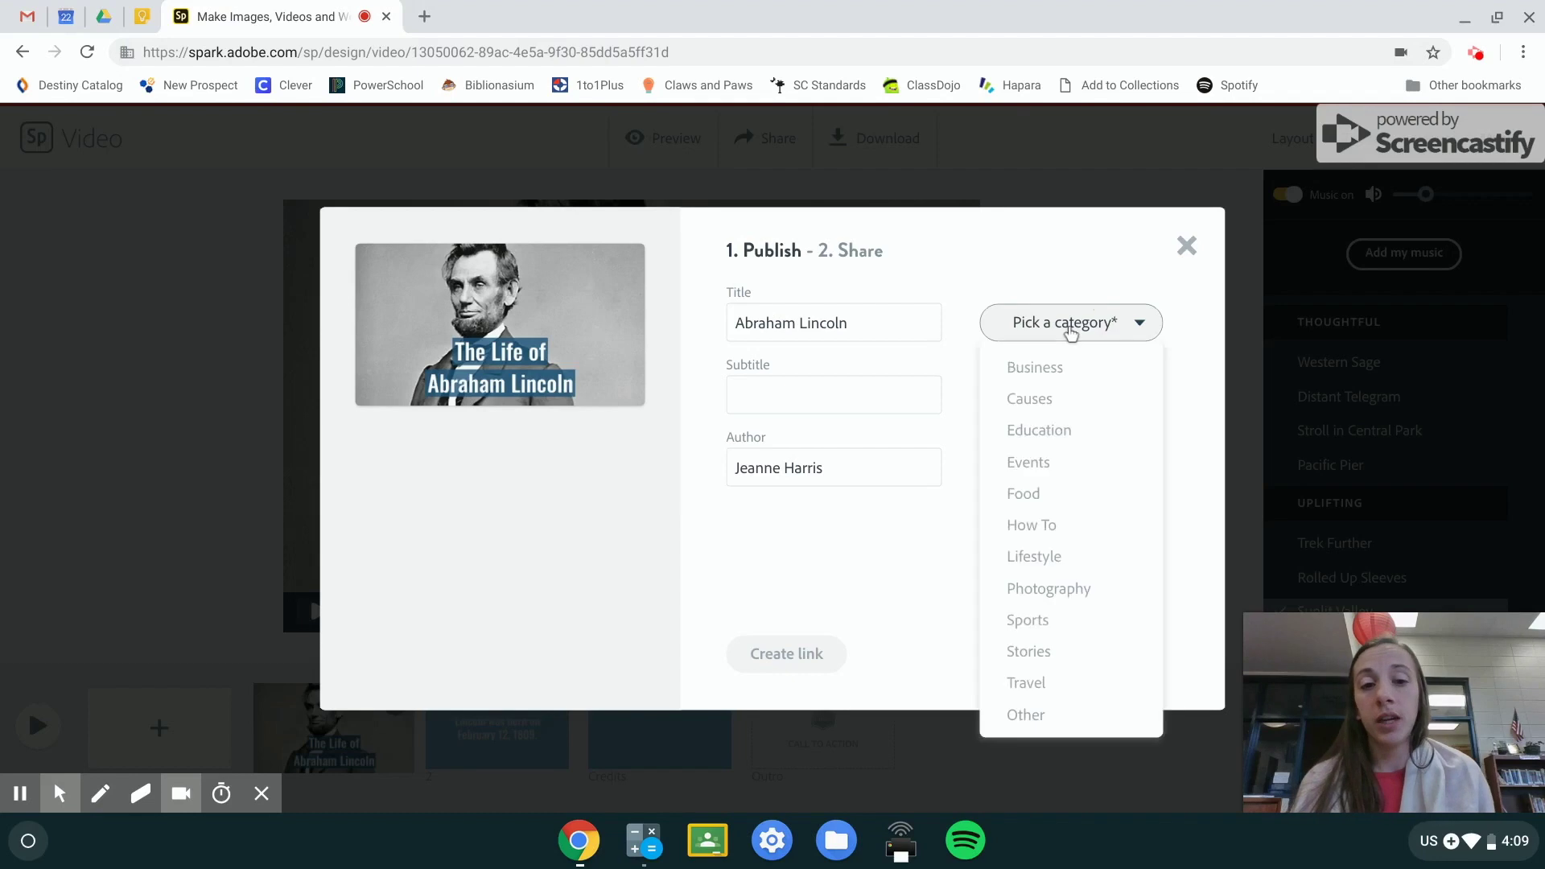
pyautogui.click(1055, 435)
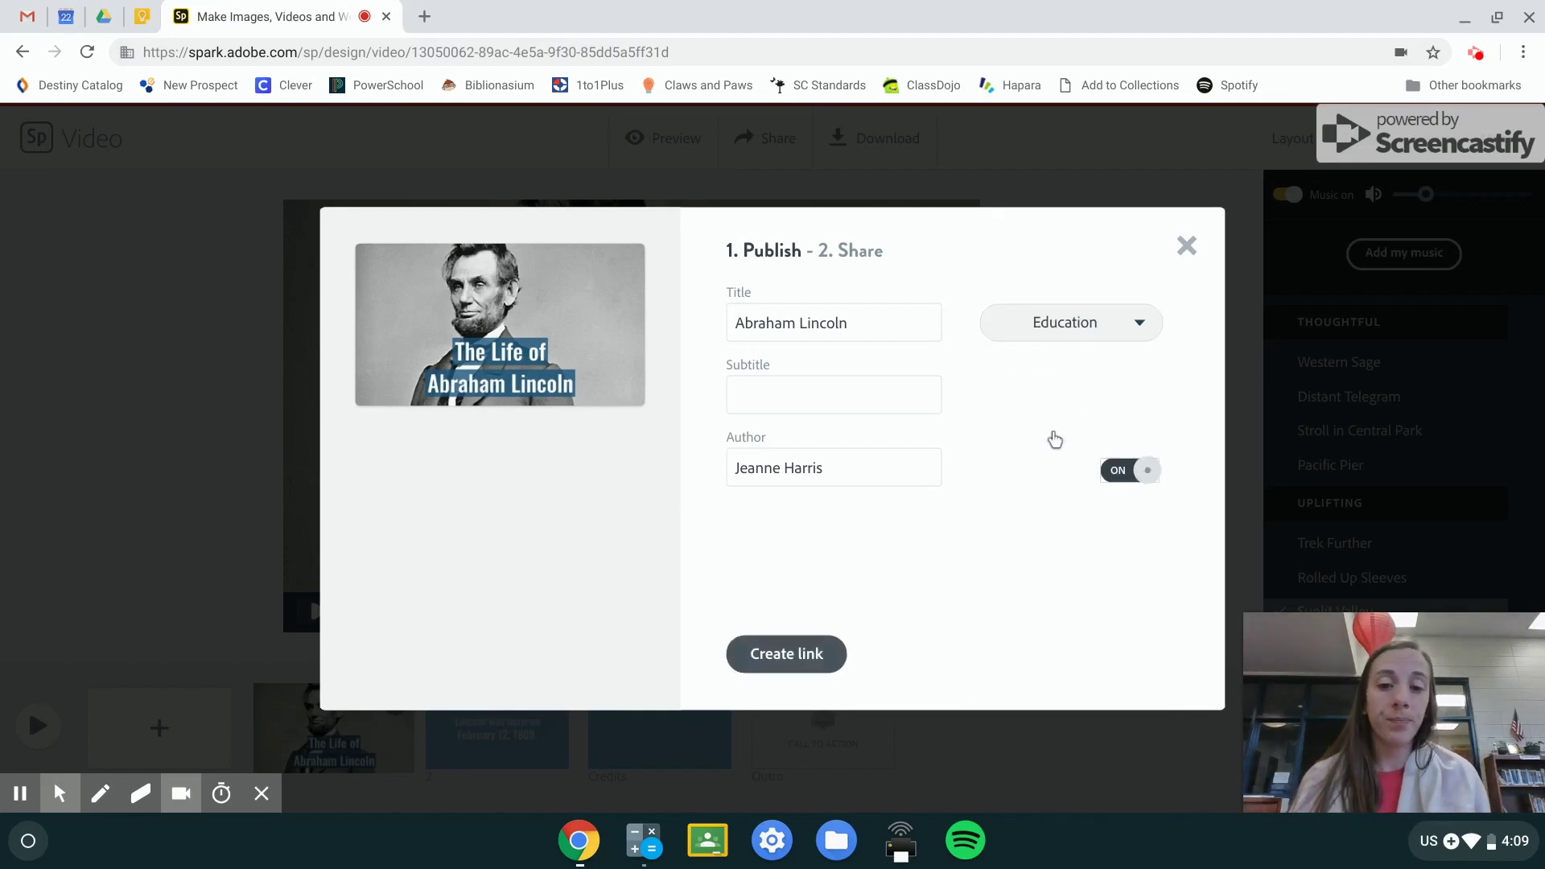
pyautogui.click(796, 644)
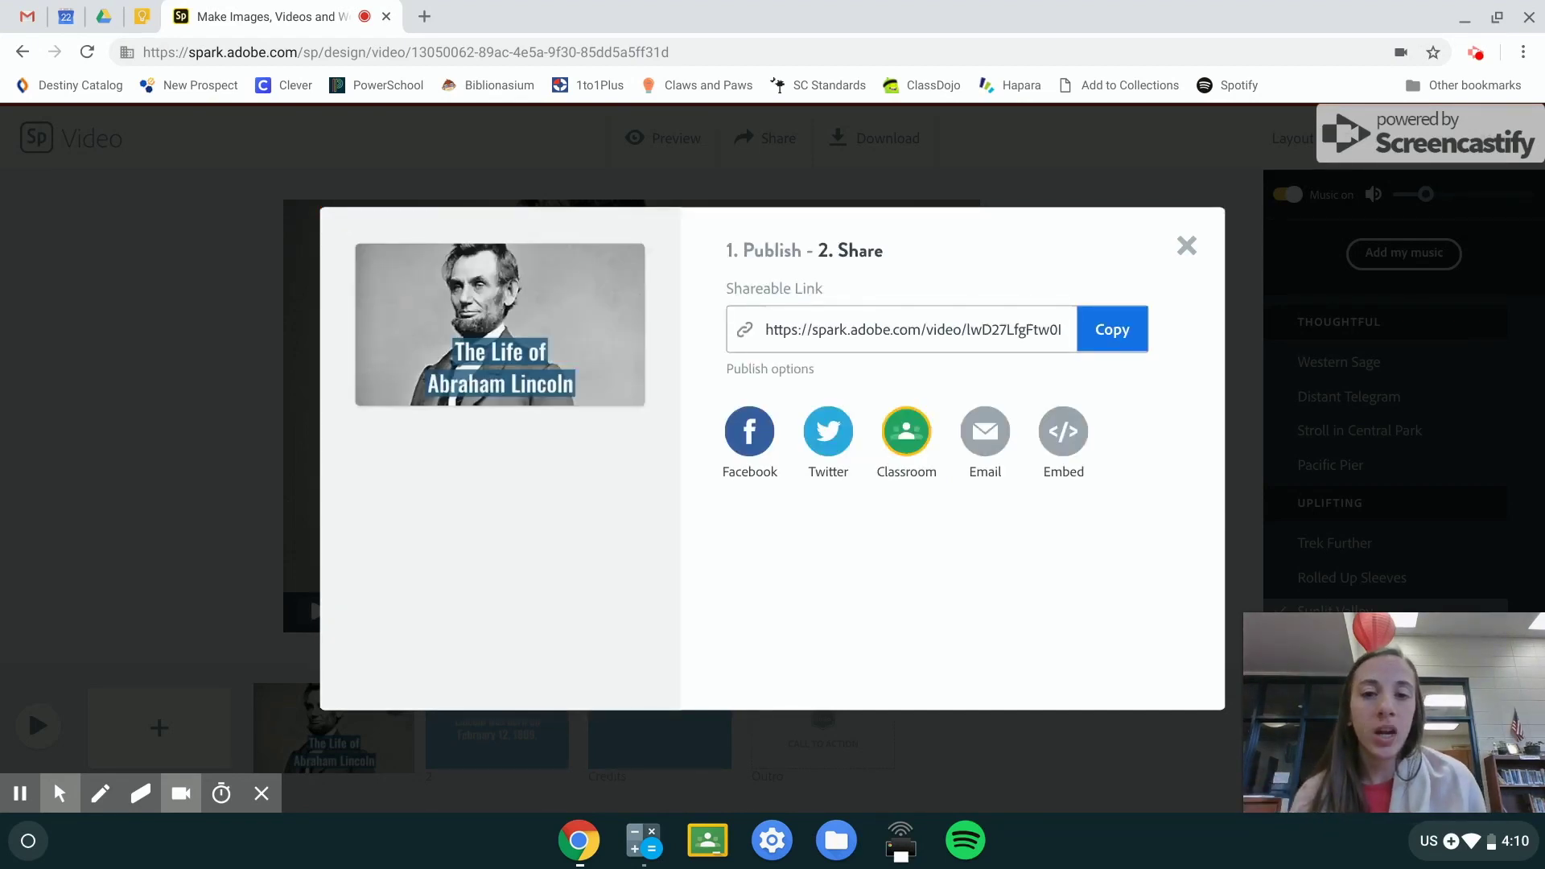
# Step: Share the video to Google Classroom and pick the 5th Library Media class instead of NPE 2018-2019
pyautogui.click(905, 437)
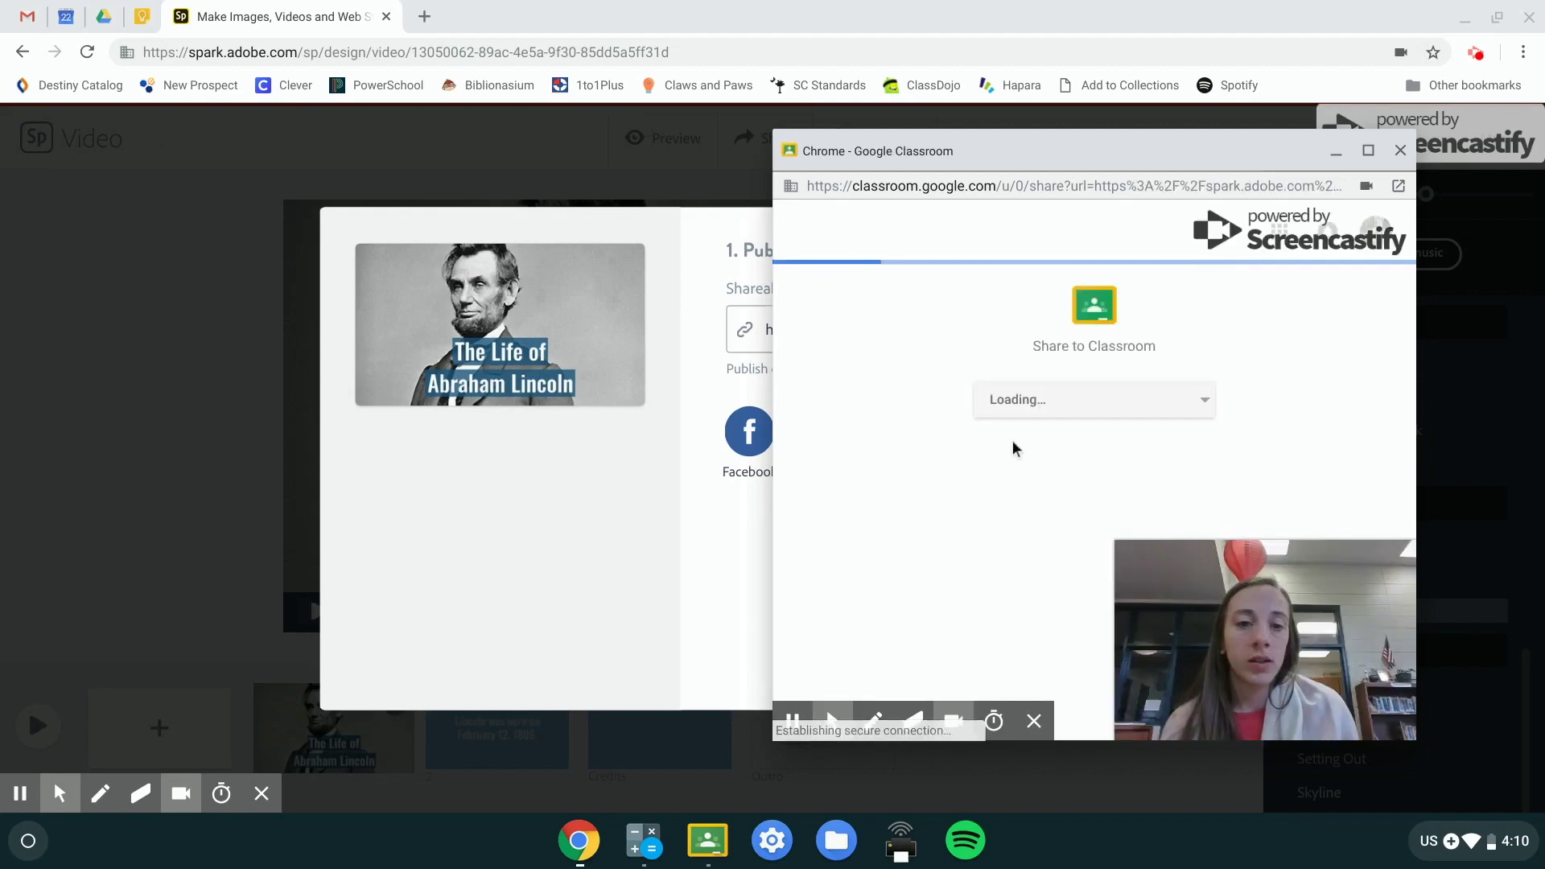
pyautogui.click(1144, 399)
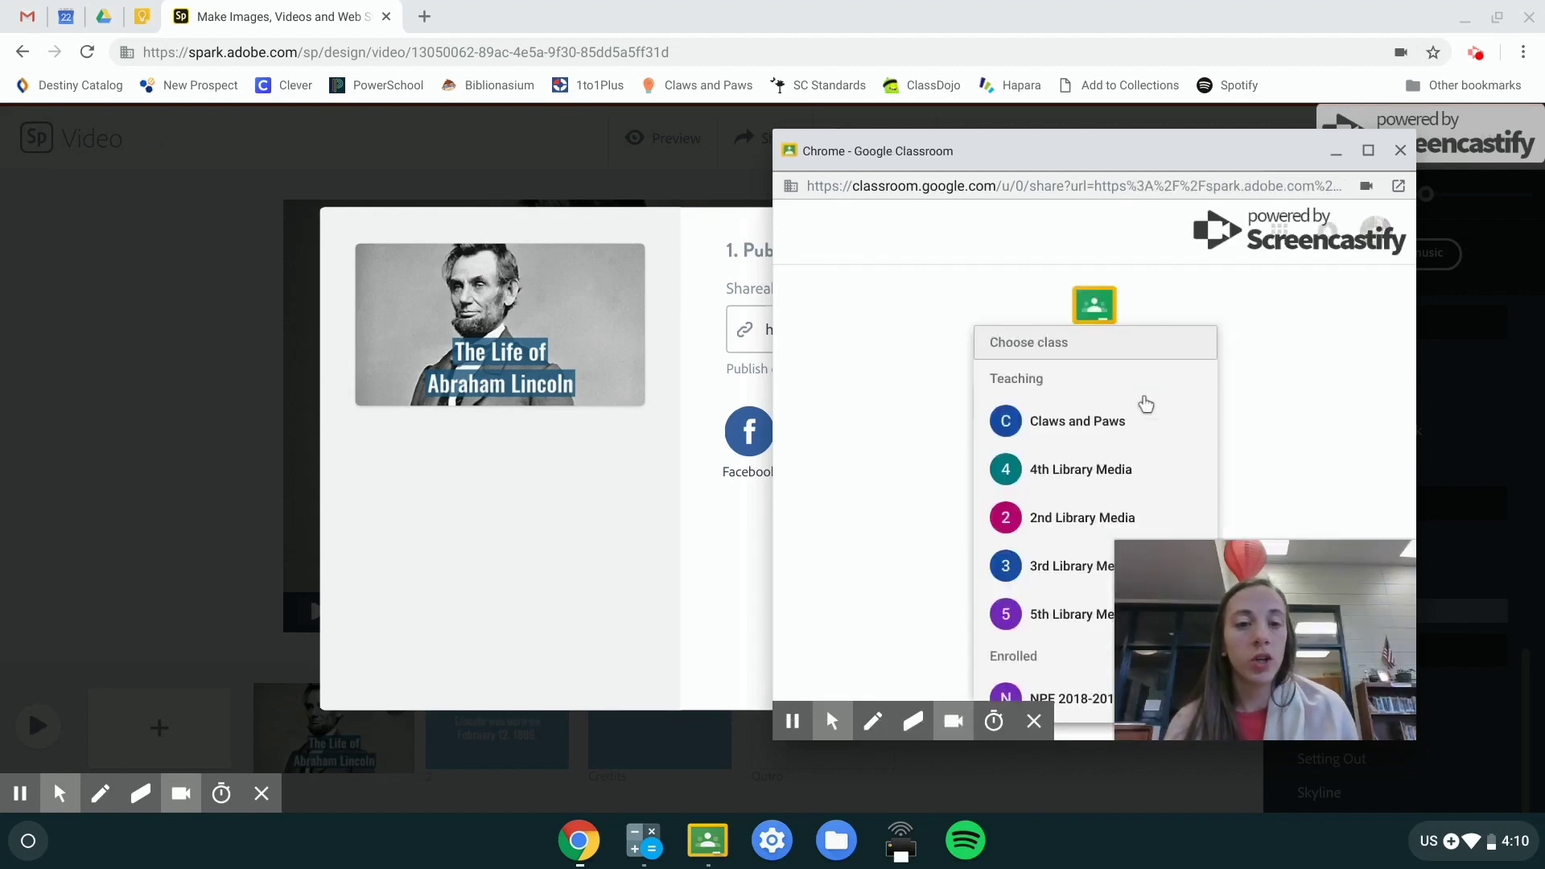
pyautogui.click(1050, 699)
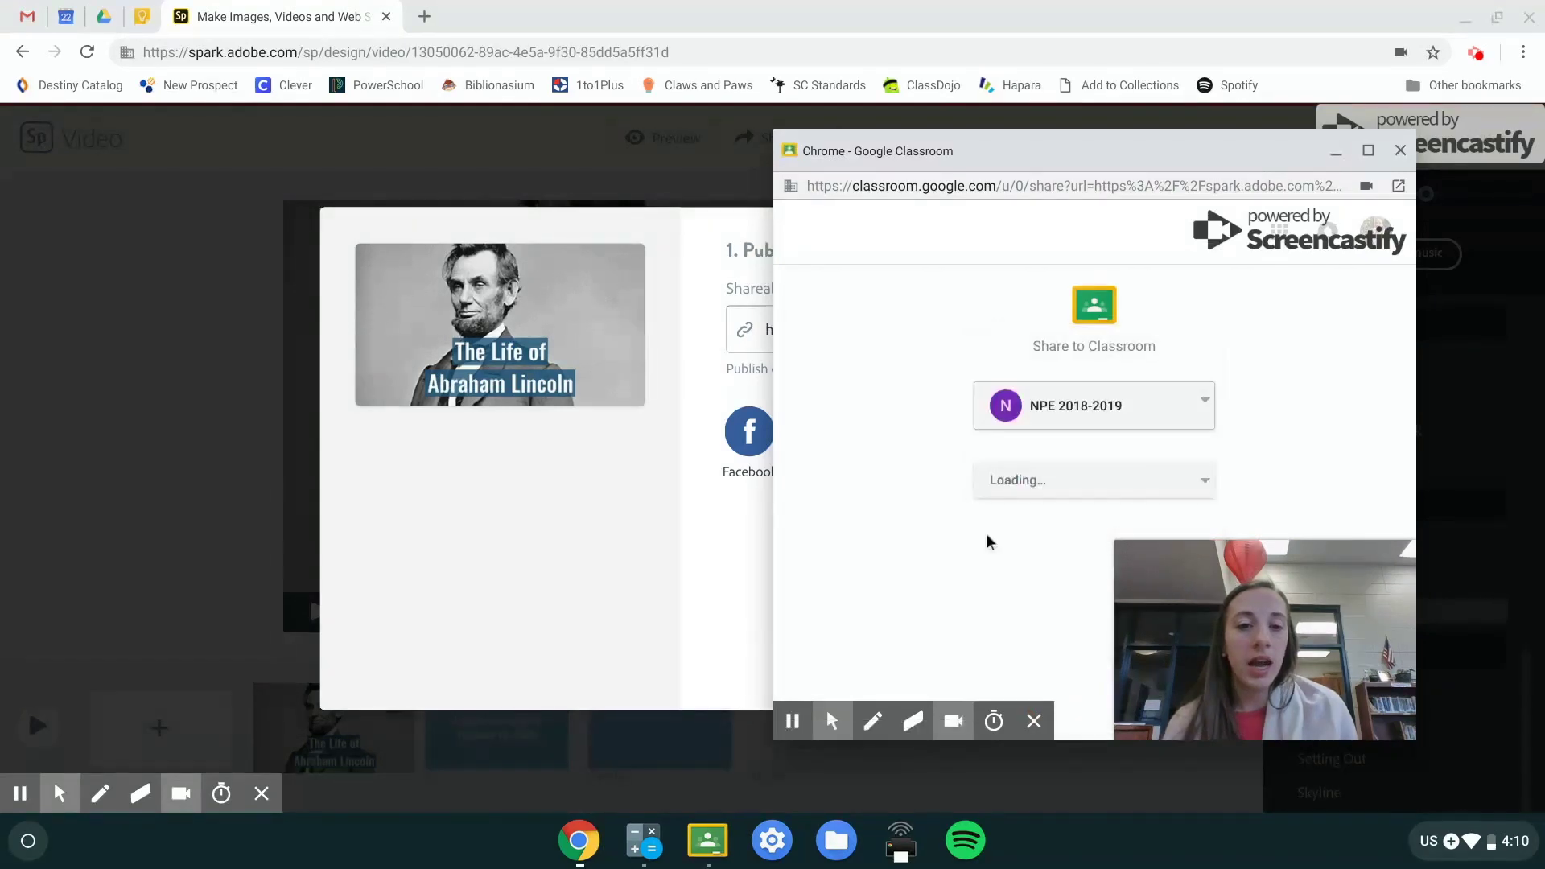
pyautogui.click(1006, 486)
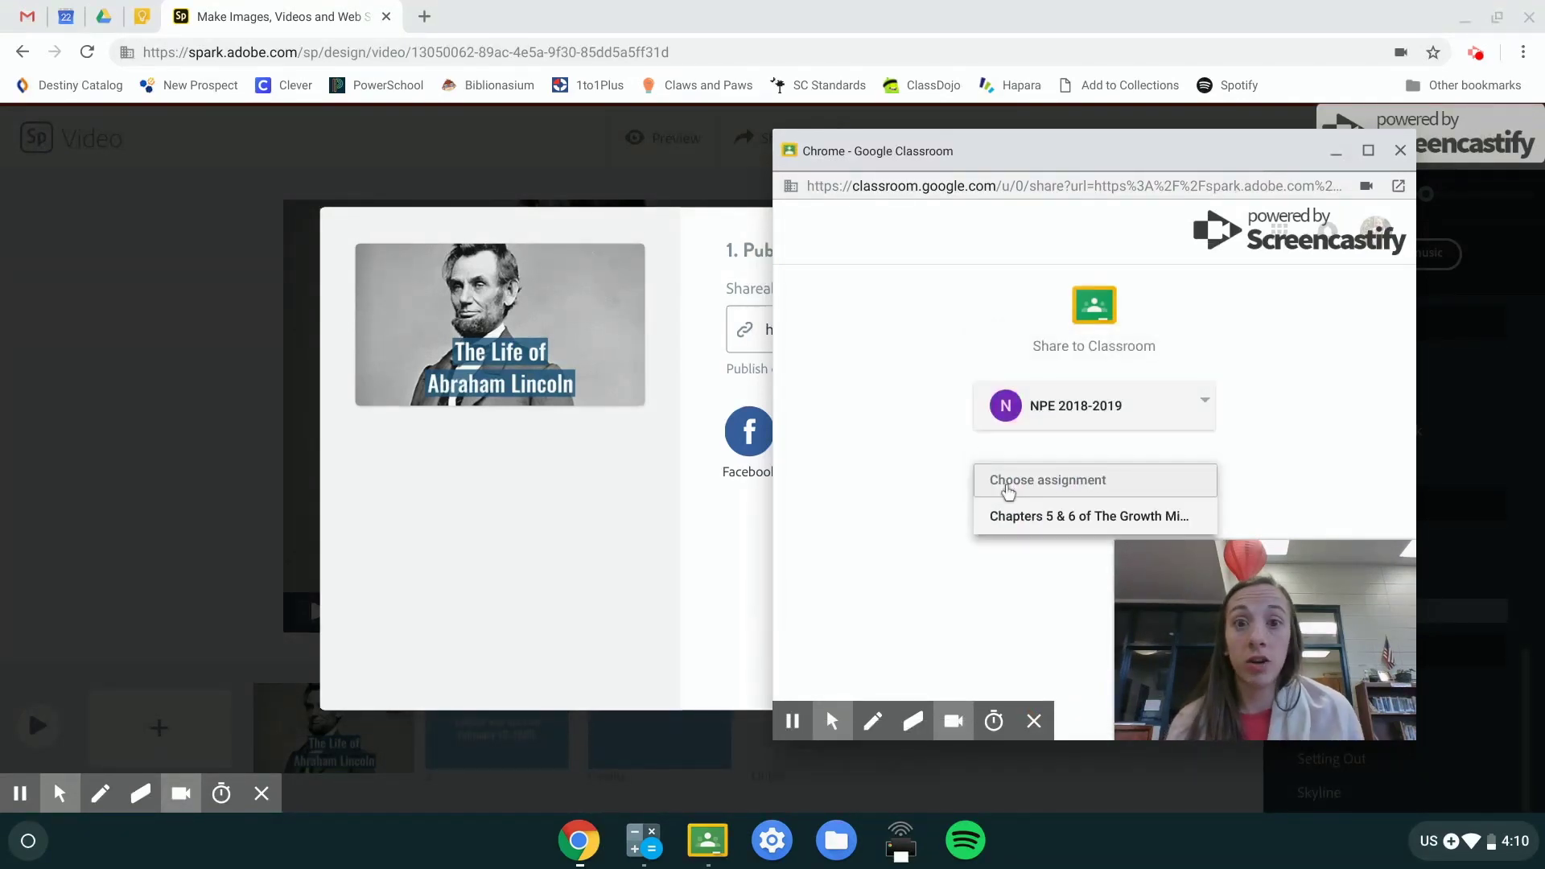
pyautogui.click(841, 459)
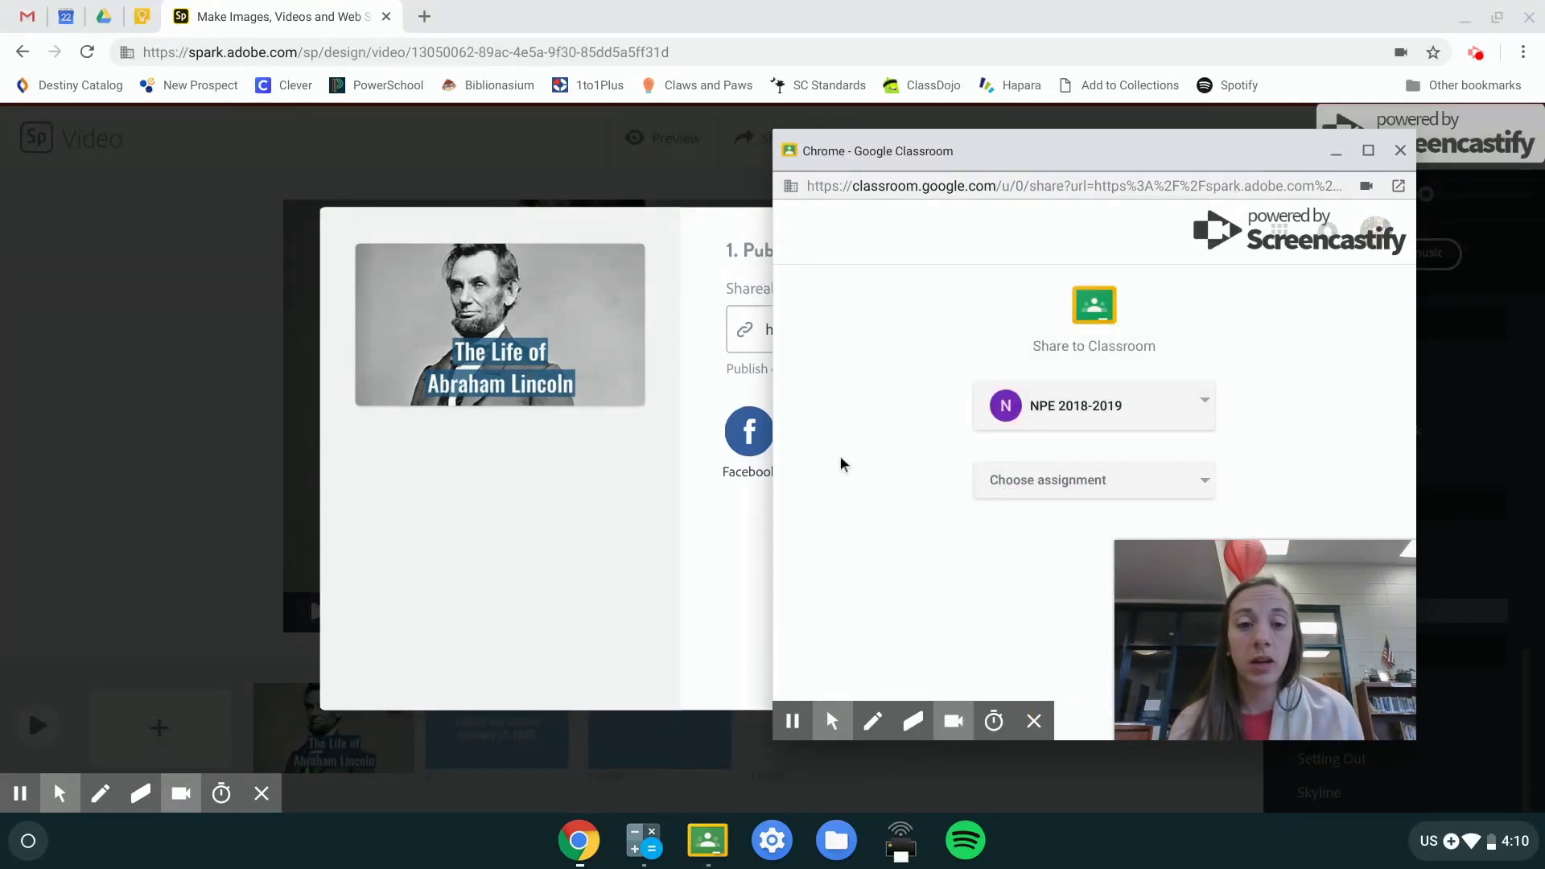
pyautogui.click(1123, 409)
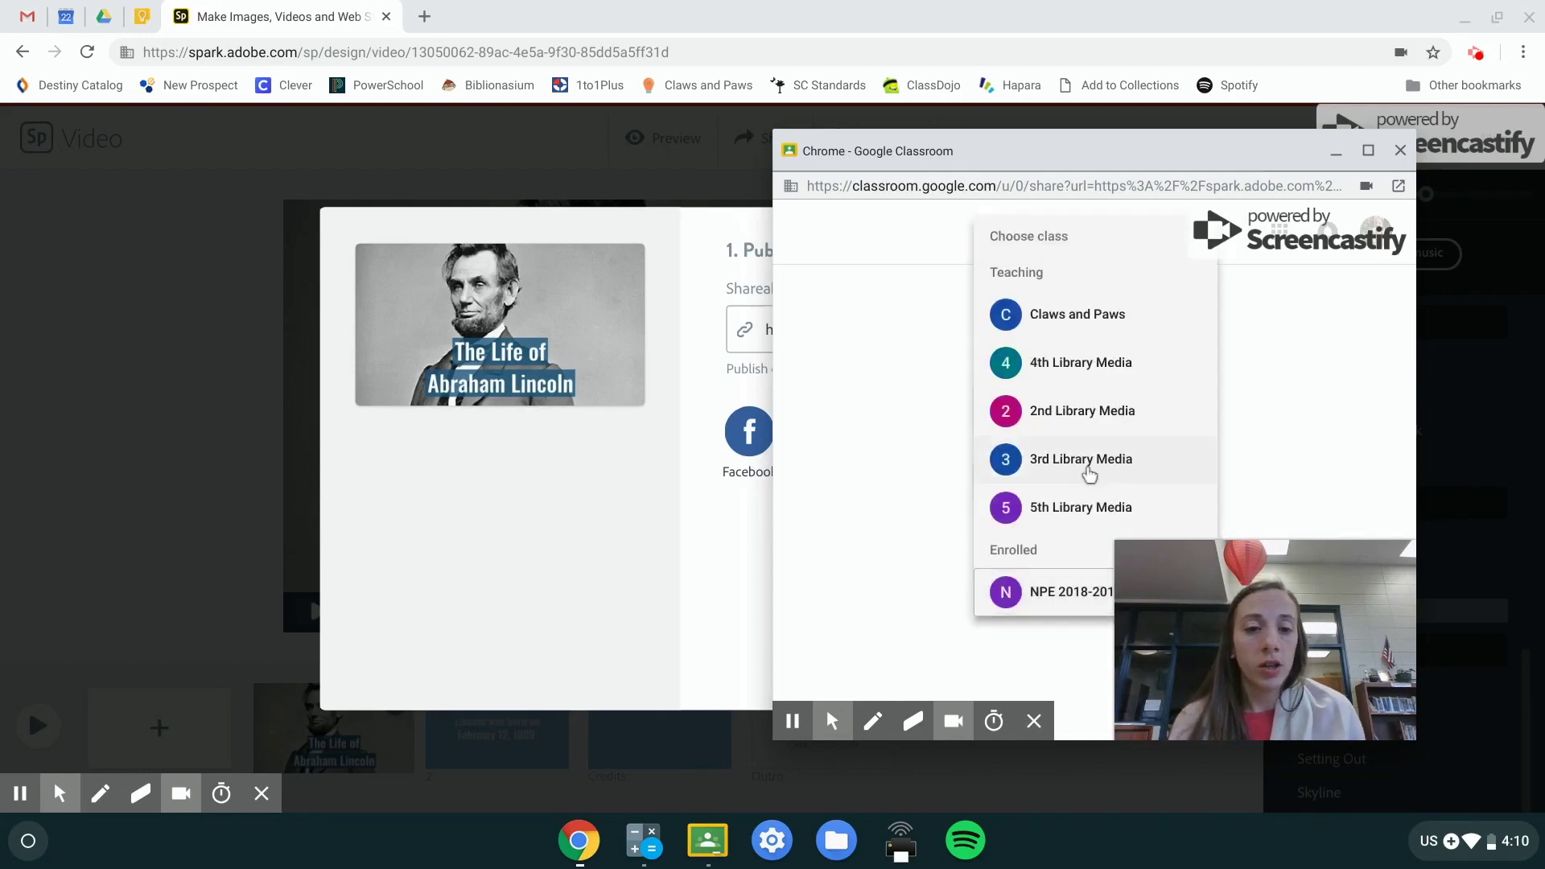
pyautogui.click(1070, 505)
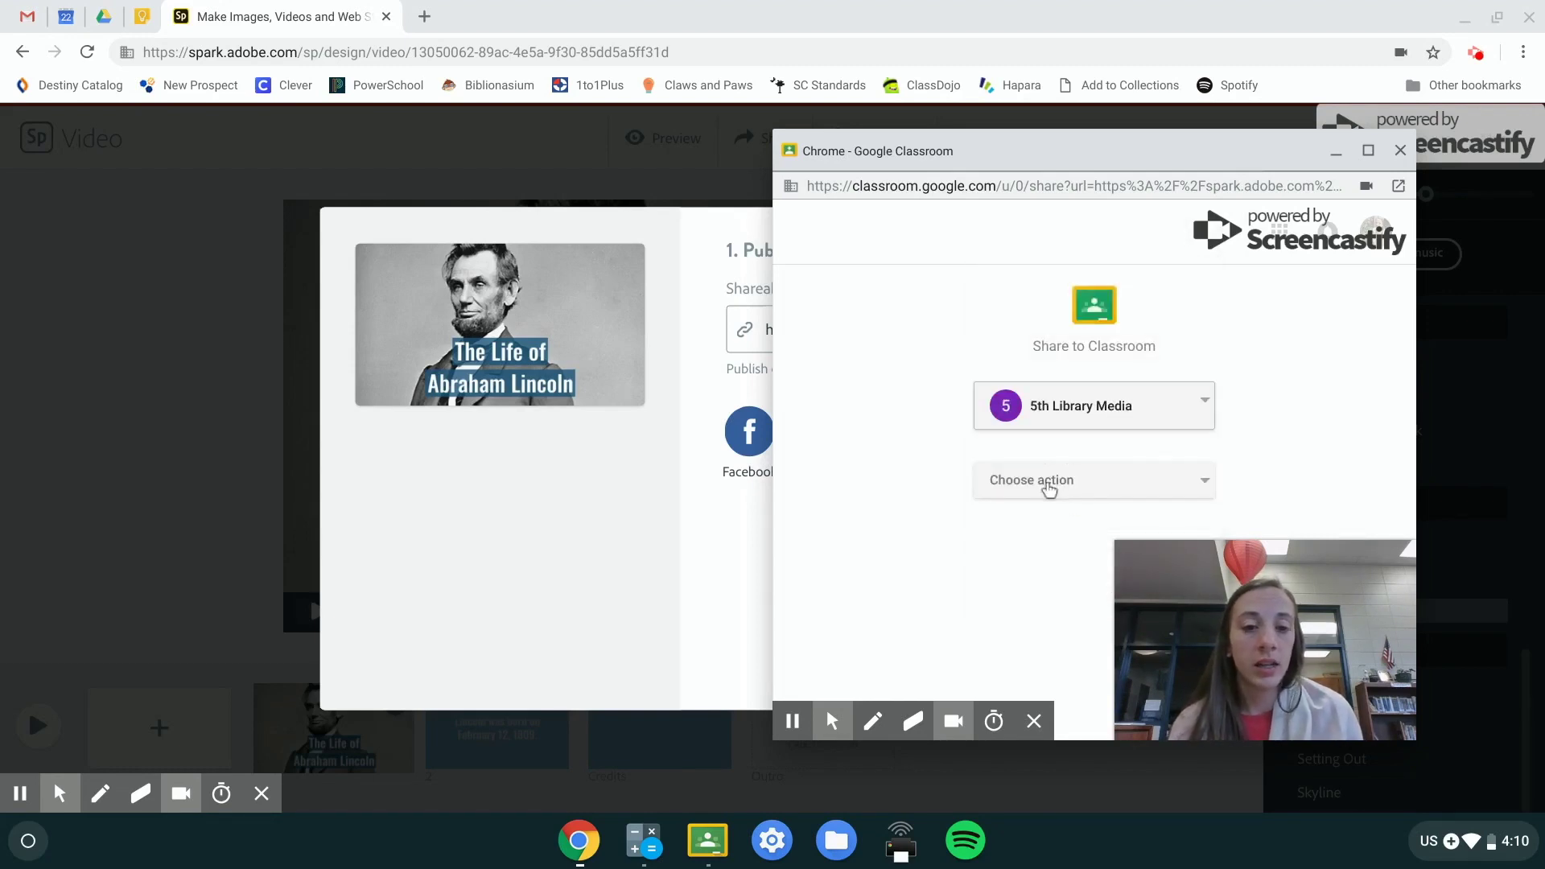
# Step: Choose Make an announcement as the share type and continue to the class post
pyautogui.click(1046, 482)
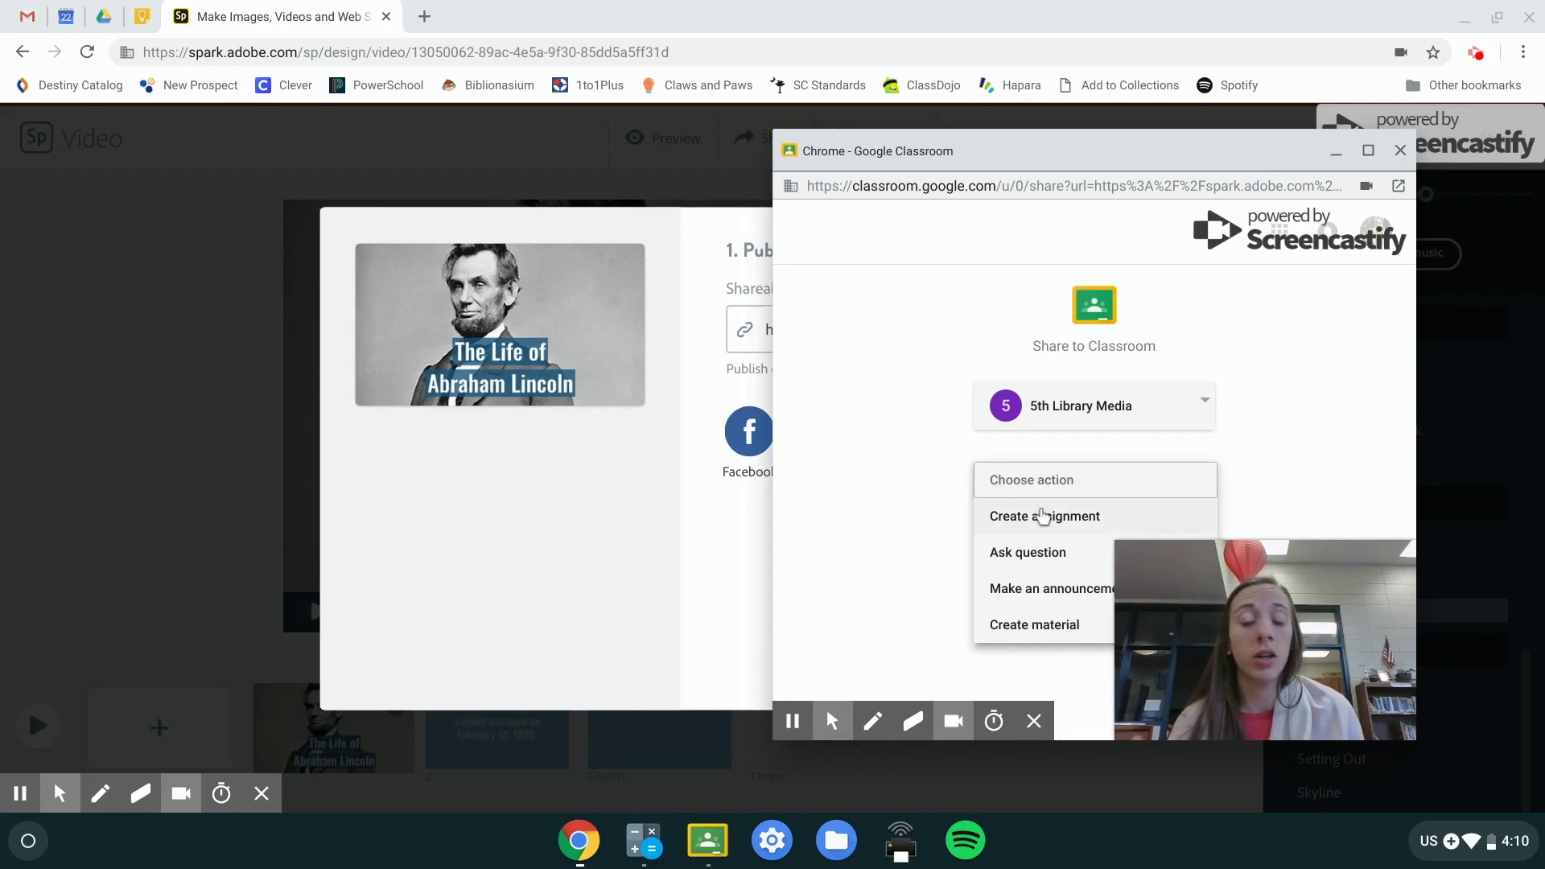
pyautogui.click(1038, 590)
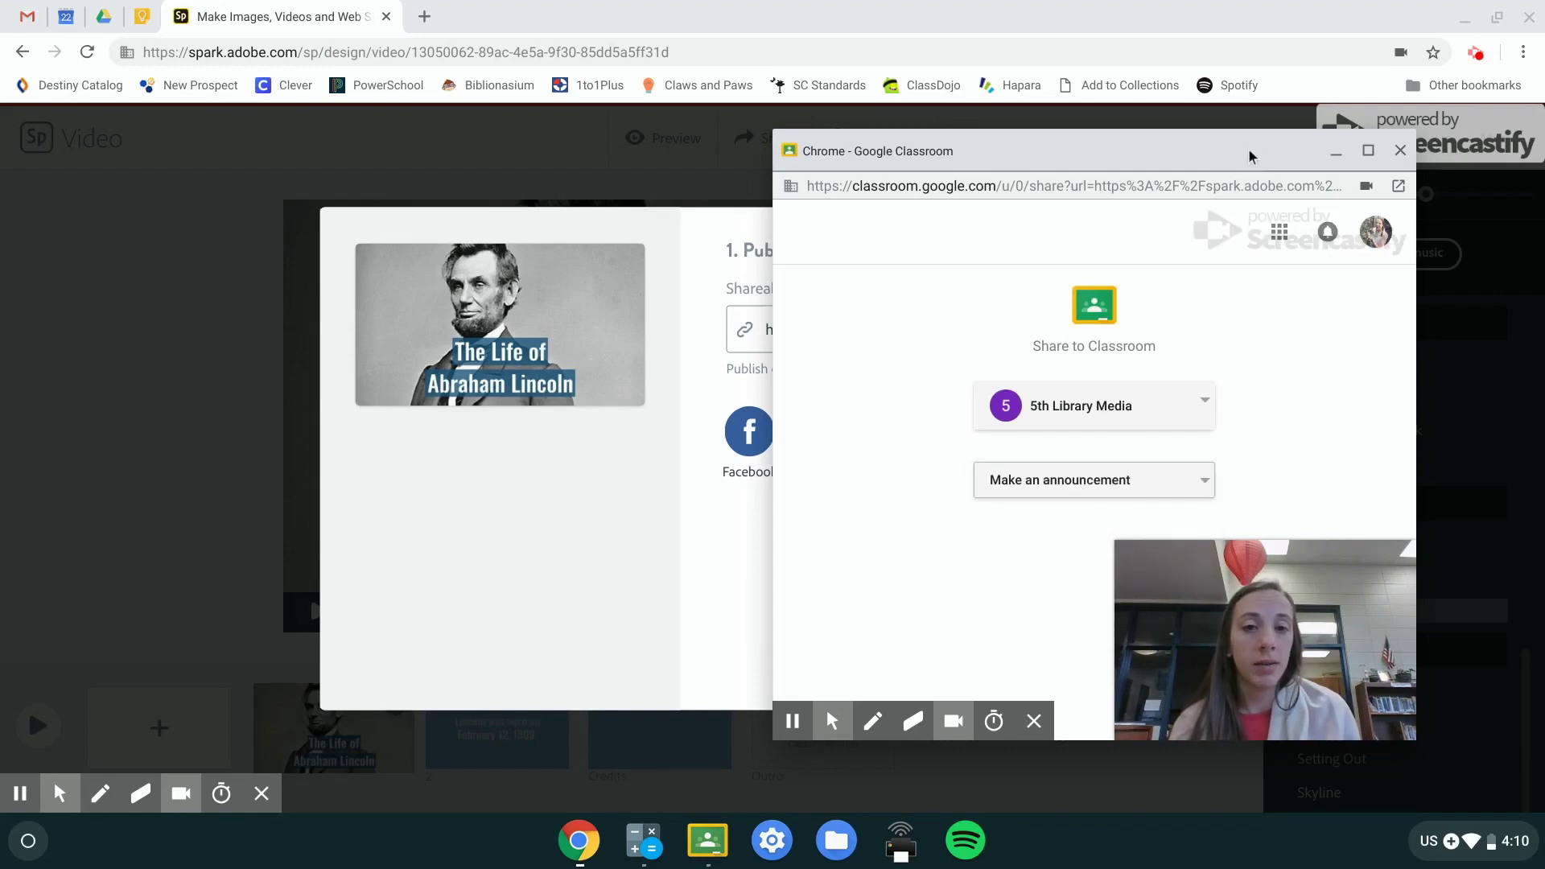
pyautogui.moveTo(1249, 155); pyautogui.dragTo(1048, 166)
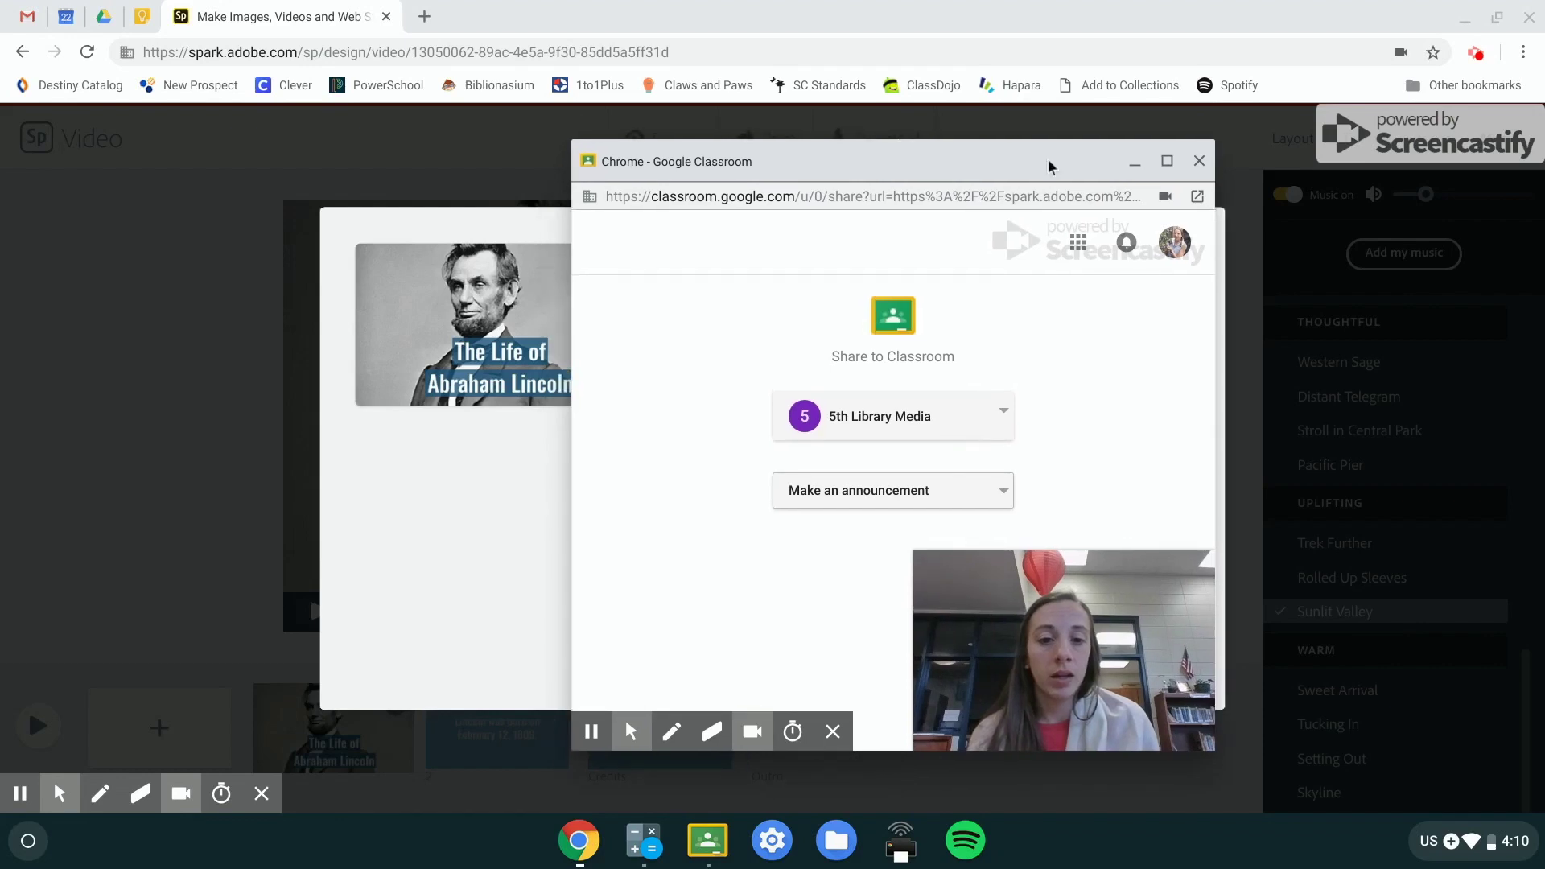
pyautogui.moveTo(1109, 585)
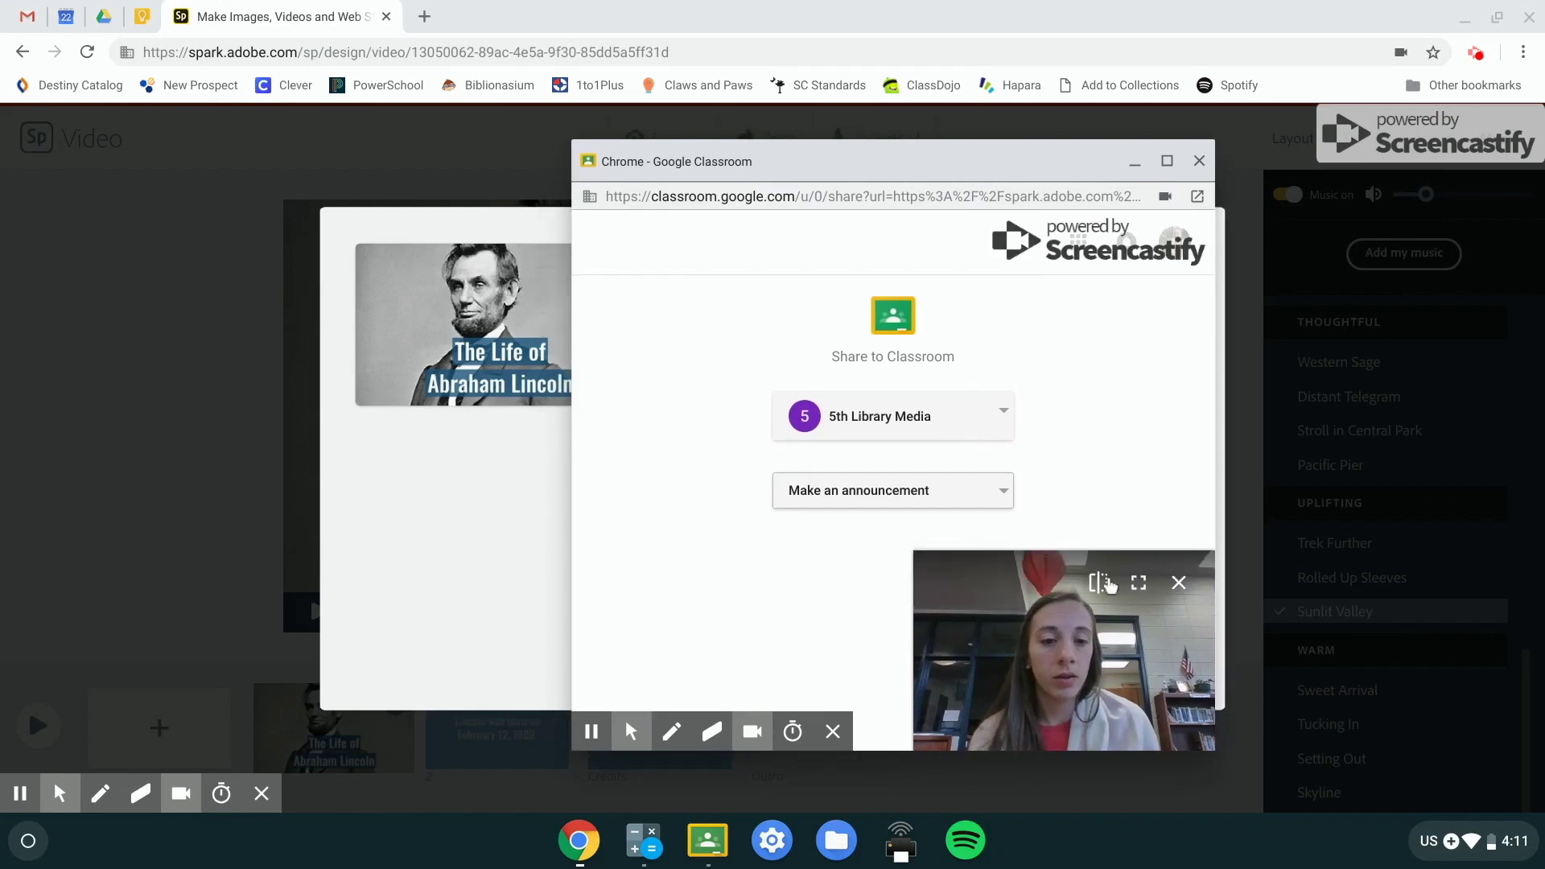
pyautogui.click(1098, 584)
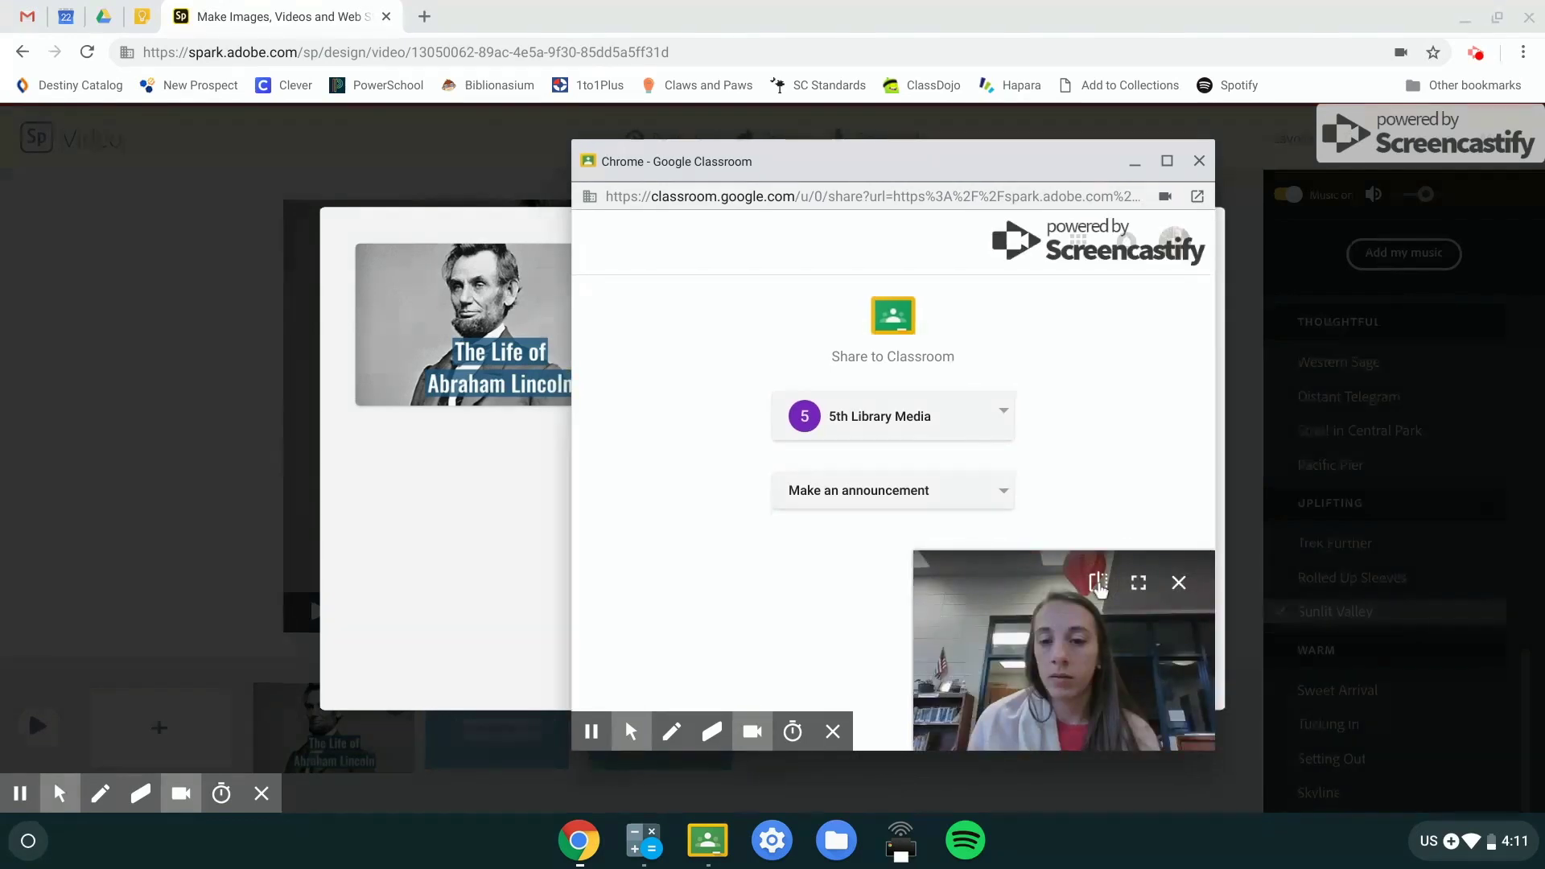
pyautogui.click(1099, 584)
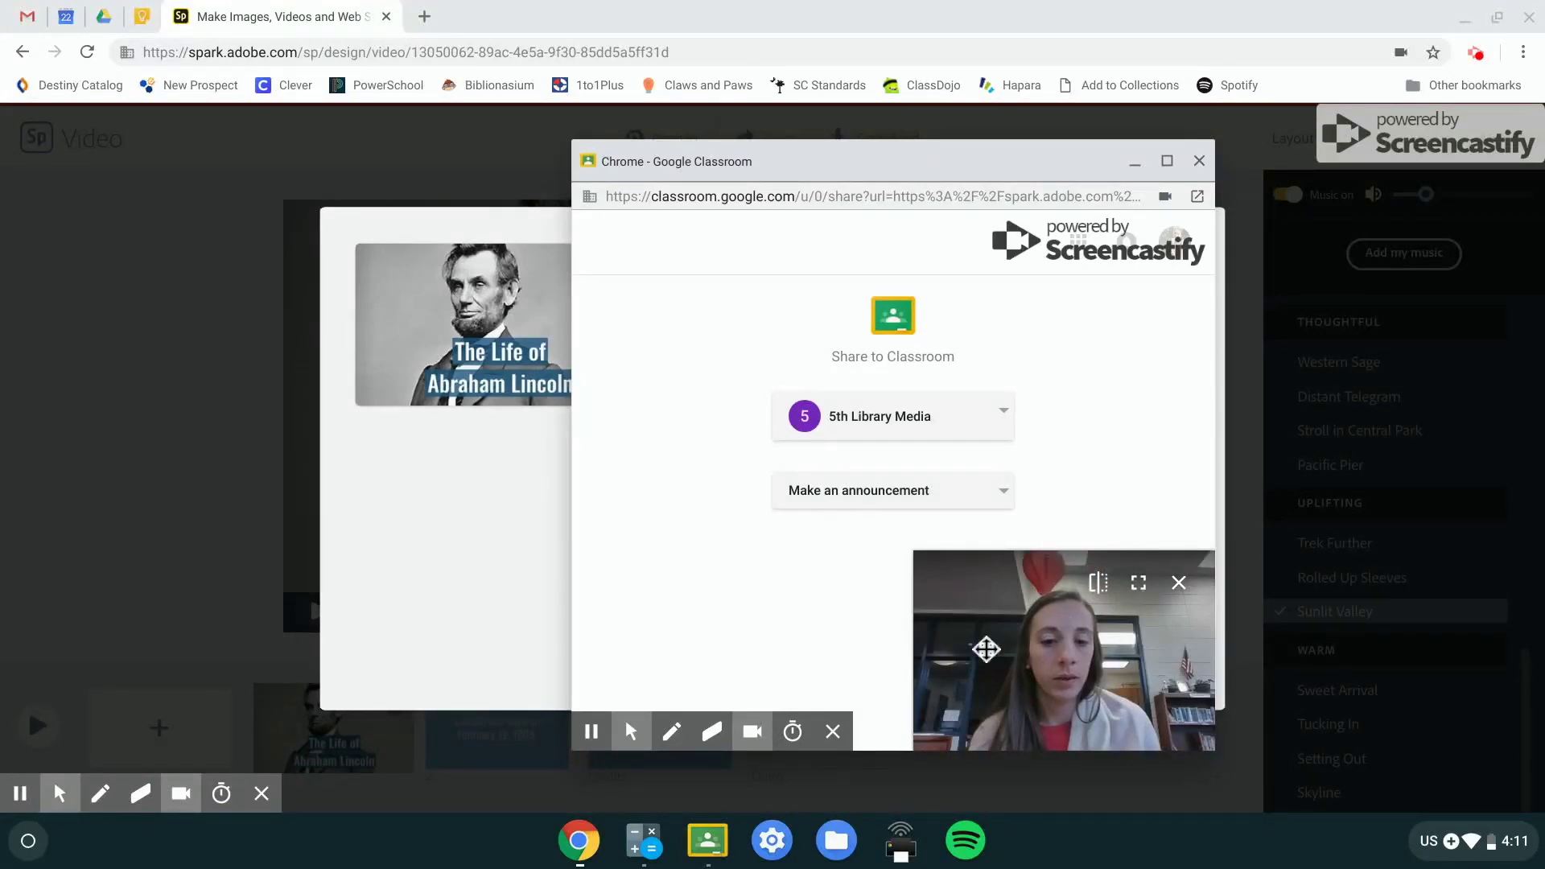
pyautogui.click(1179, 583)
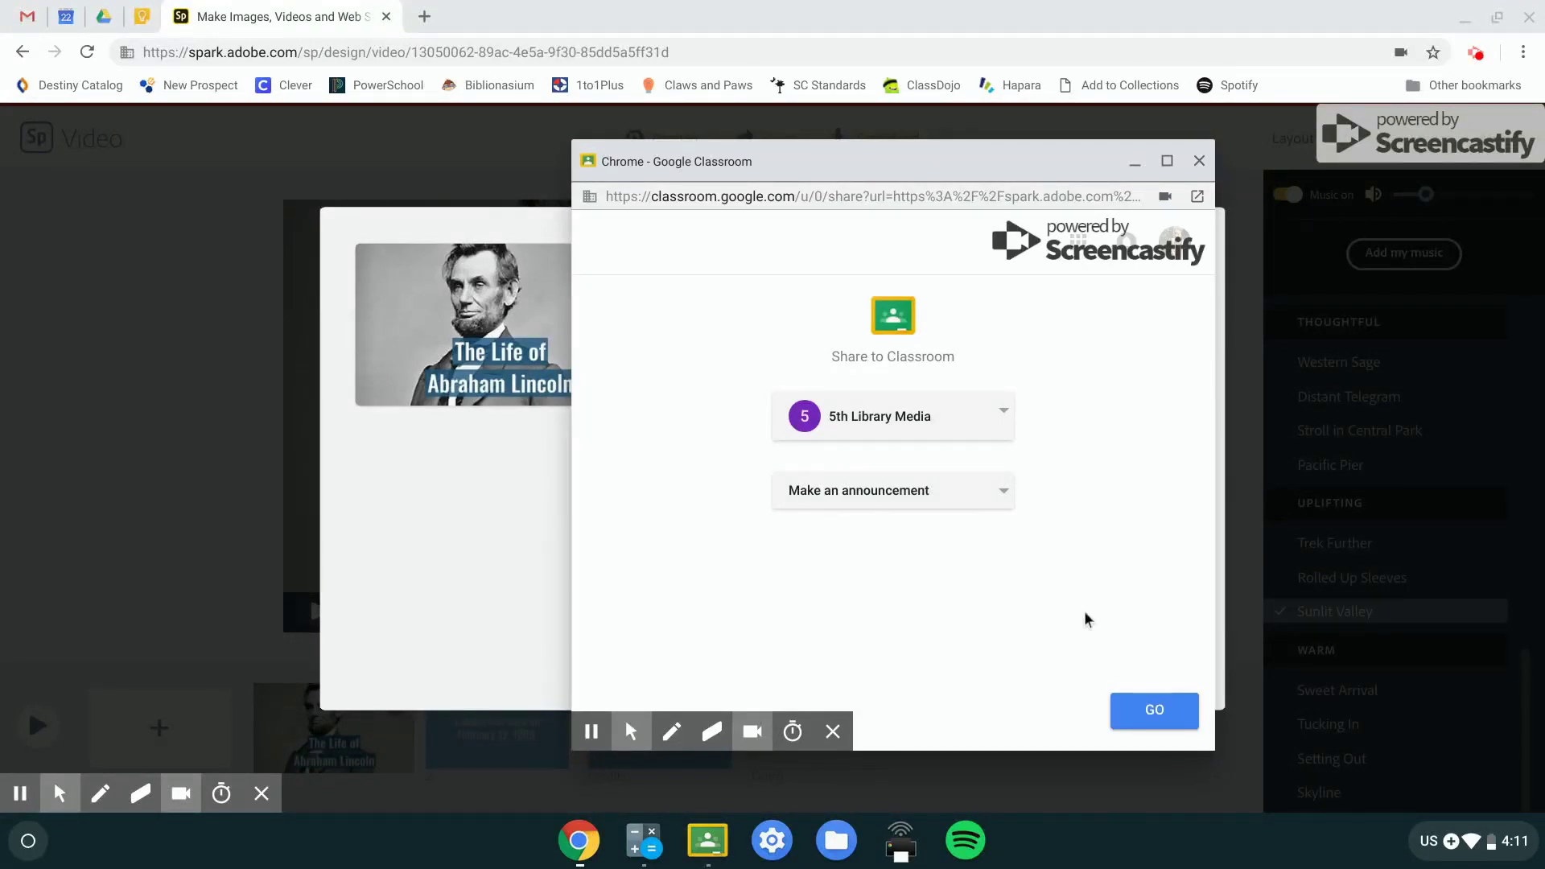
pyautogui.click(1136, 710)
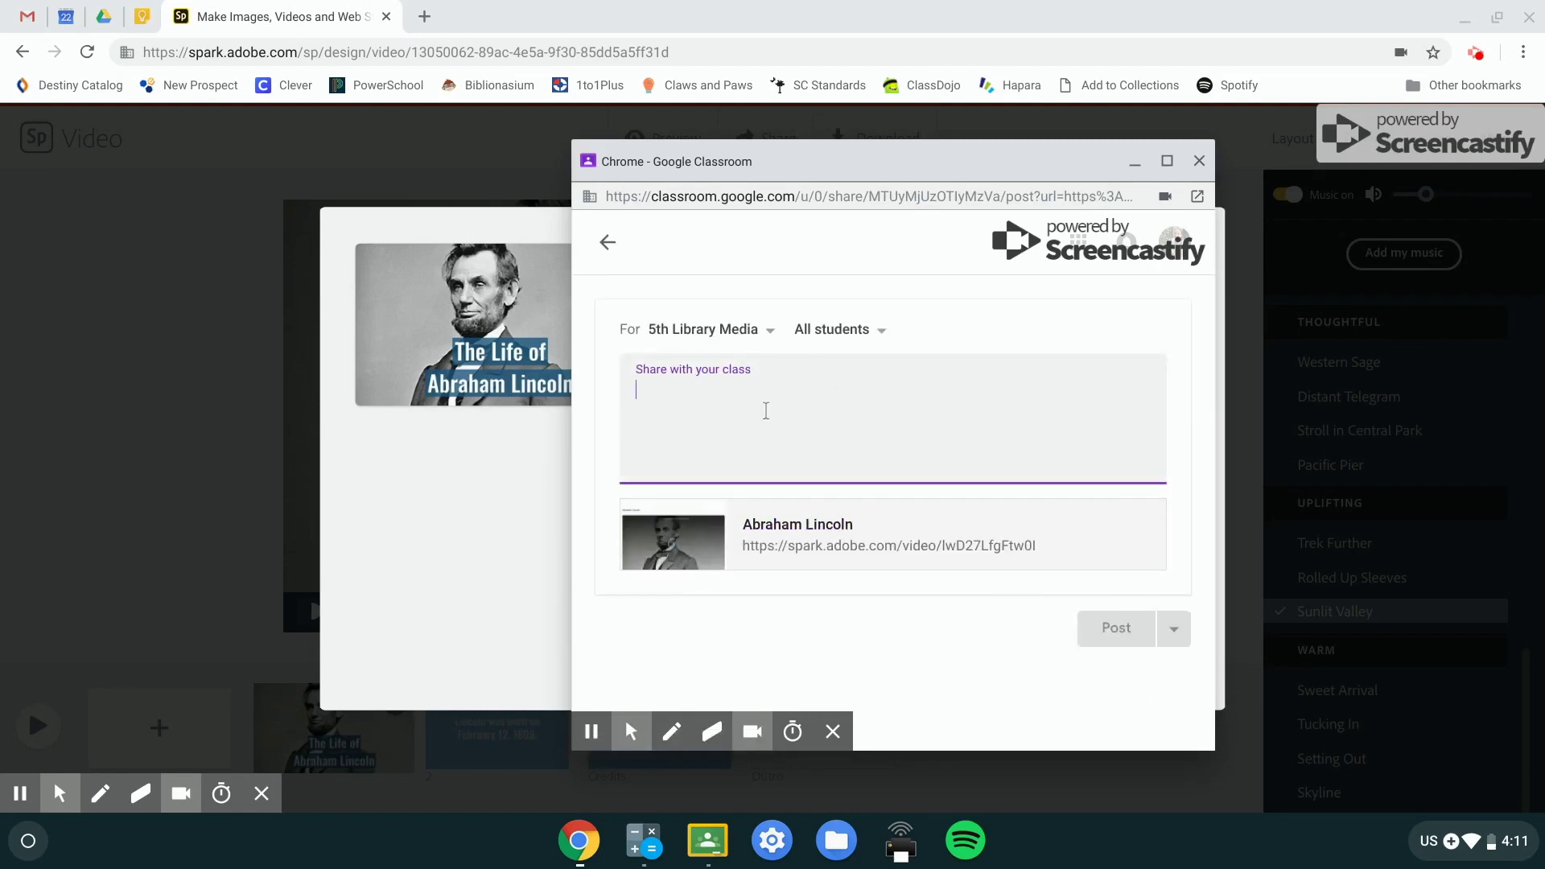
# Step: Post the announcement 'Check out this great example!' and close the Classroom window
pyautogui.write('Check out ')
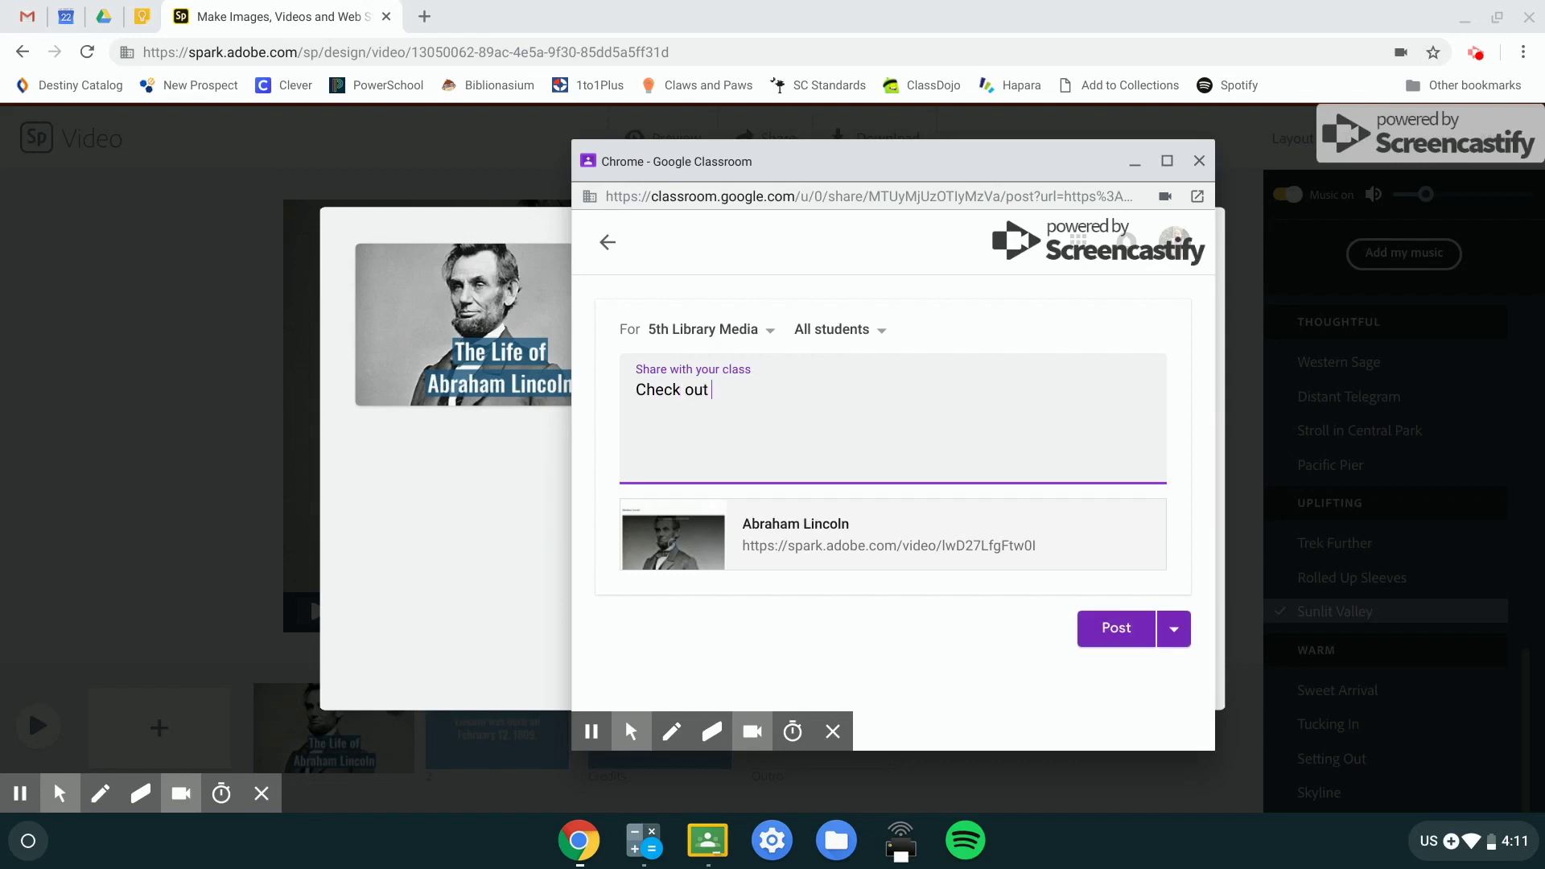
pyautogui.write('this great example!')
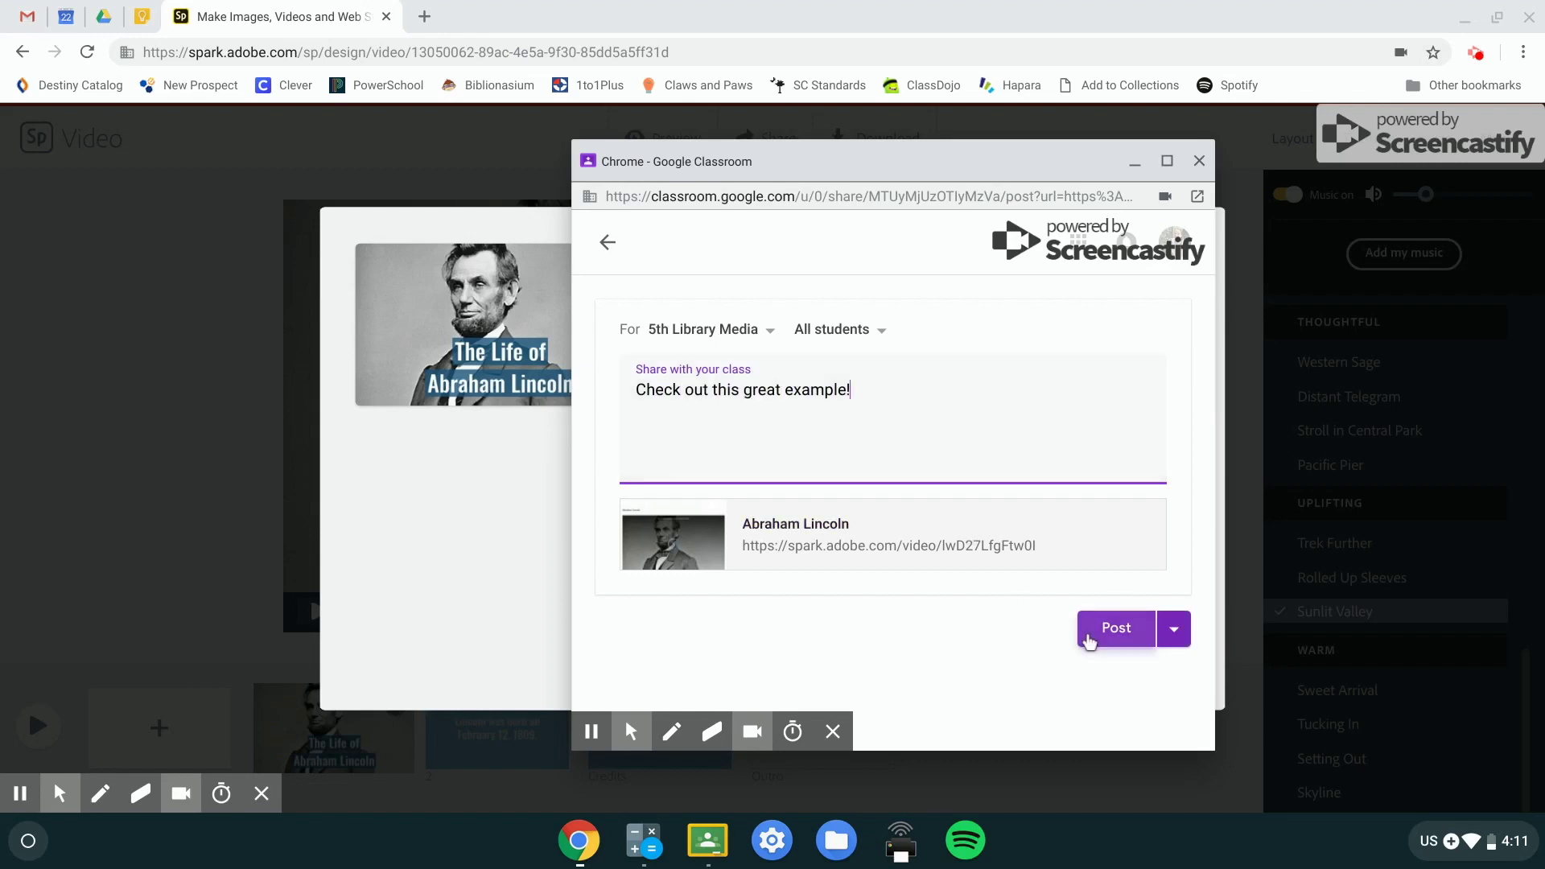
pyautogui.click(1092, 639)
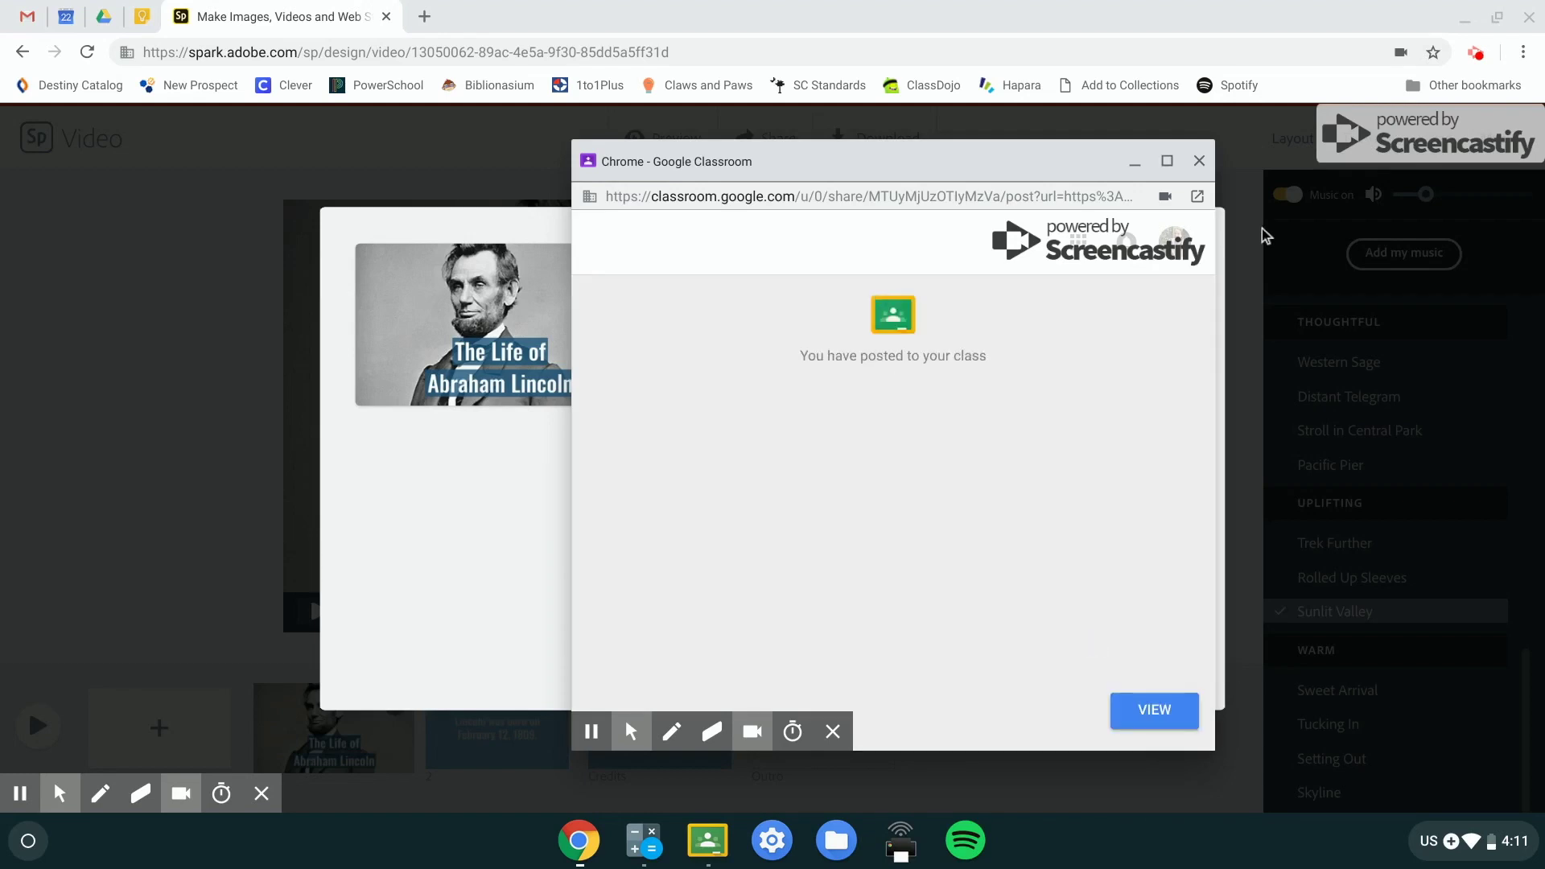
pyautogui.click(1199, 169)
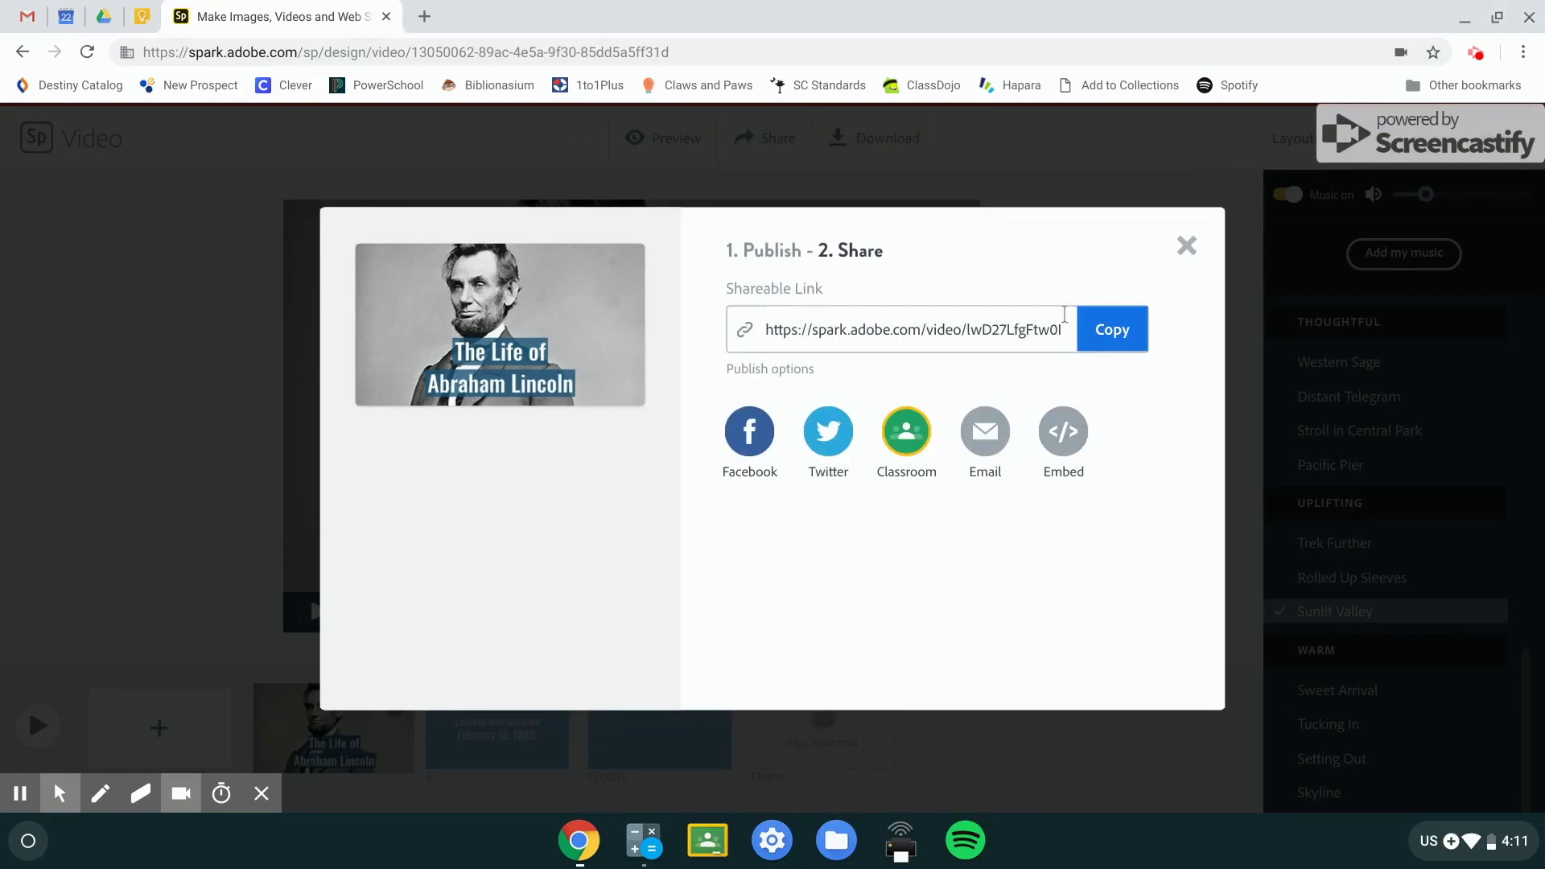
# Step: Close the Spark share dialog to get back to the Lincoln title slide in the editor
pyautogui.click(1186, 247)
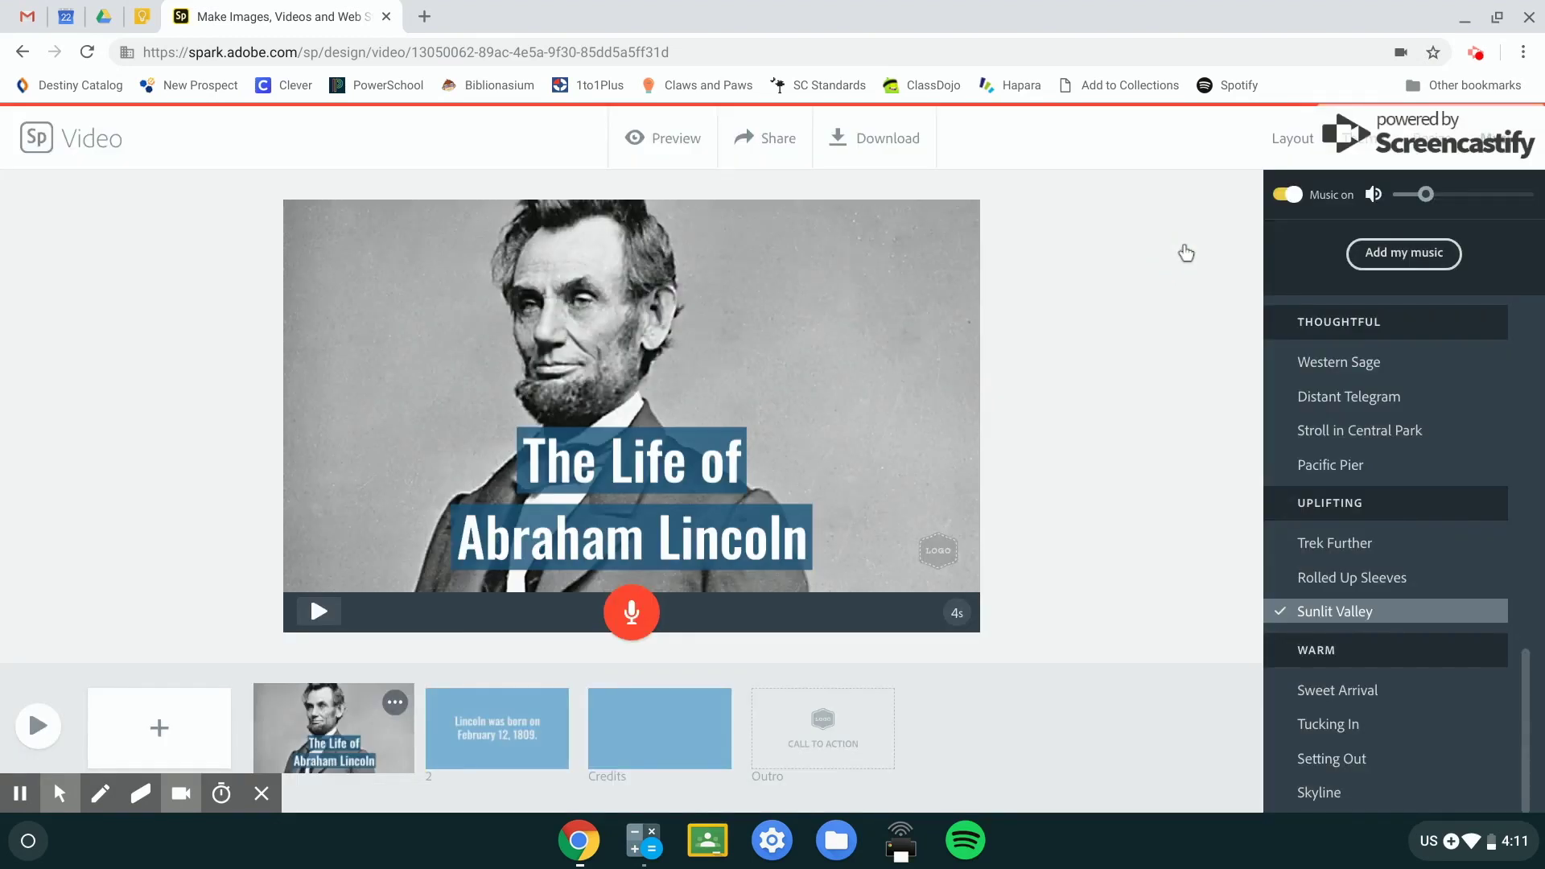